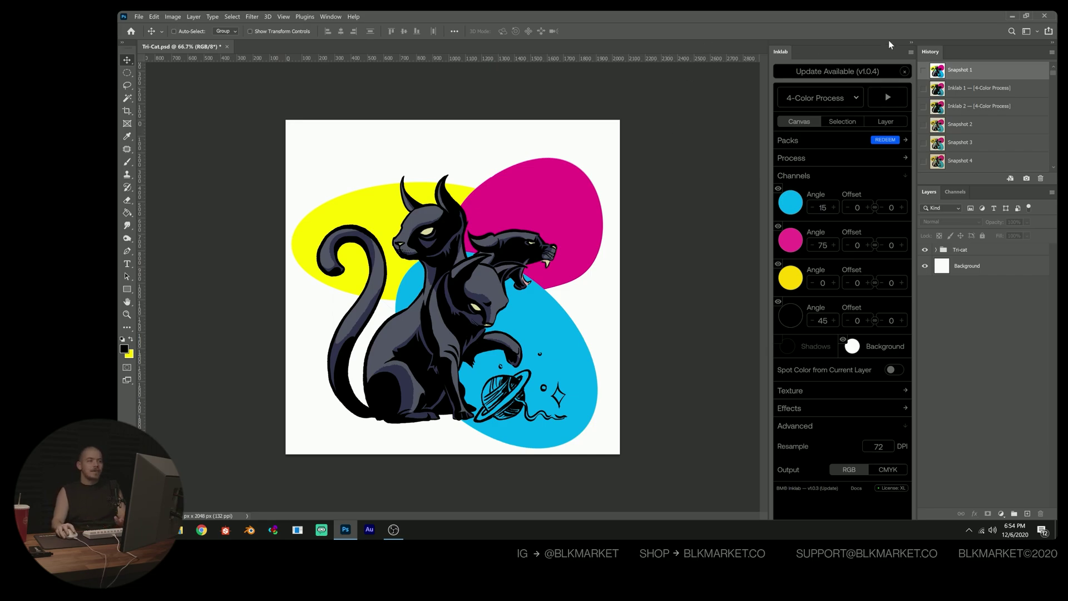
- Refresh Inklab and raise its Advanced resample resolution from 72 to 300 DPI
left_click(910, 51)
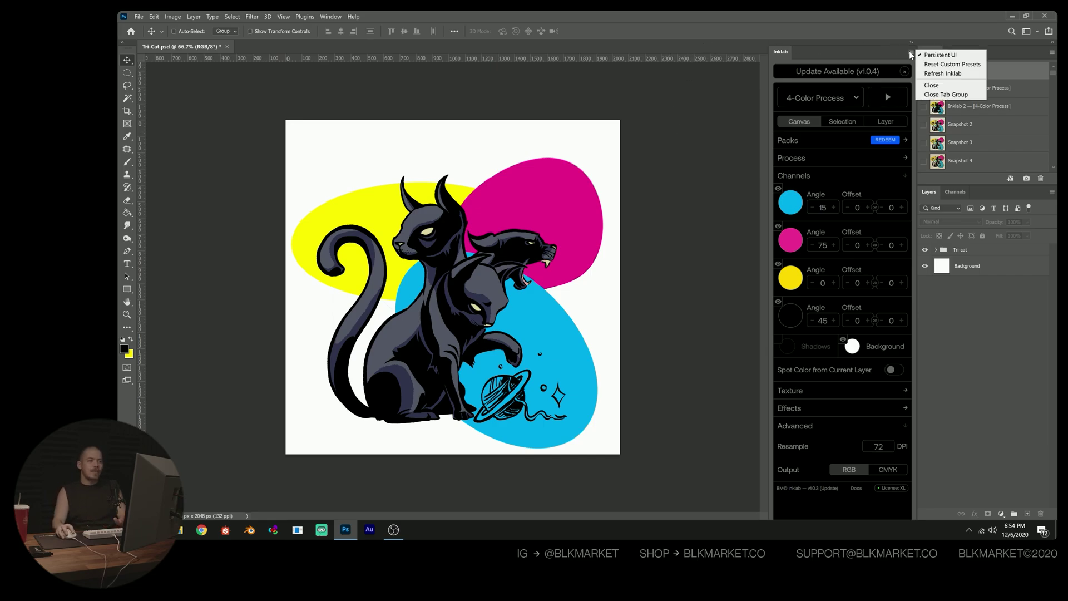
left_click(957, 77)
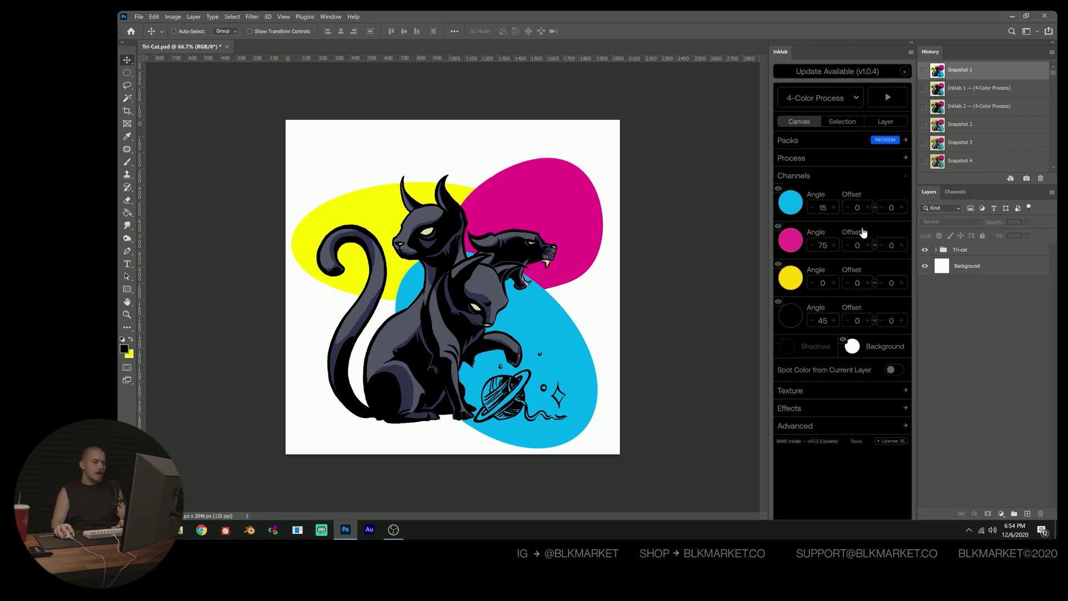
left_click(842, 426)
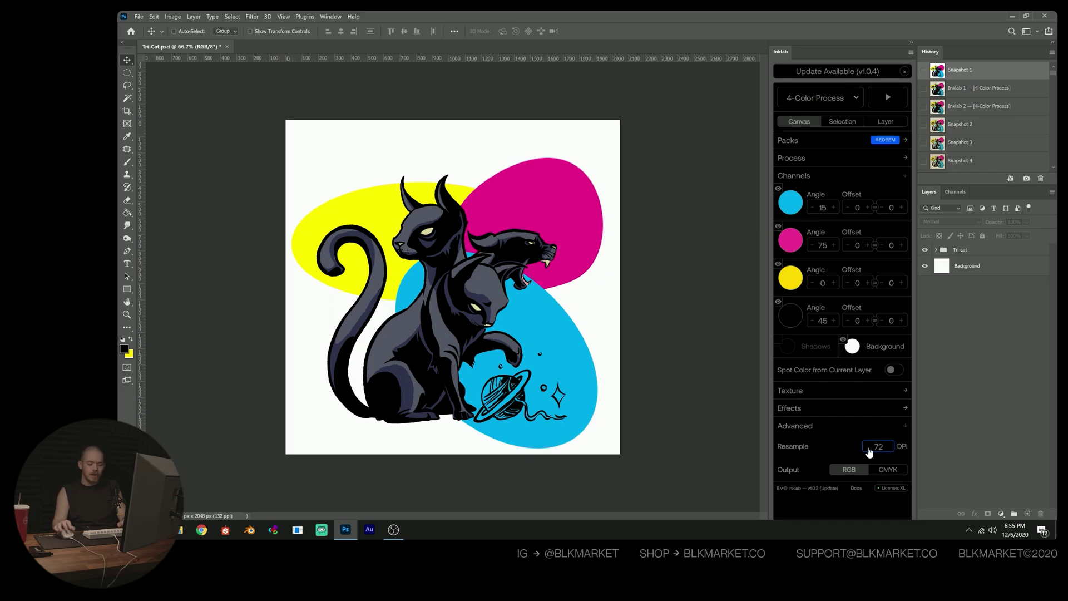
type("30")
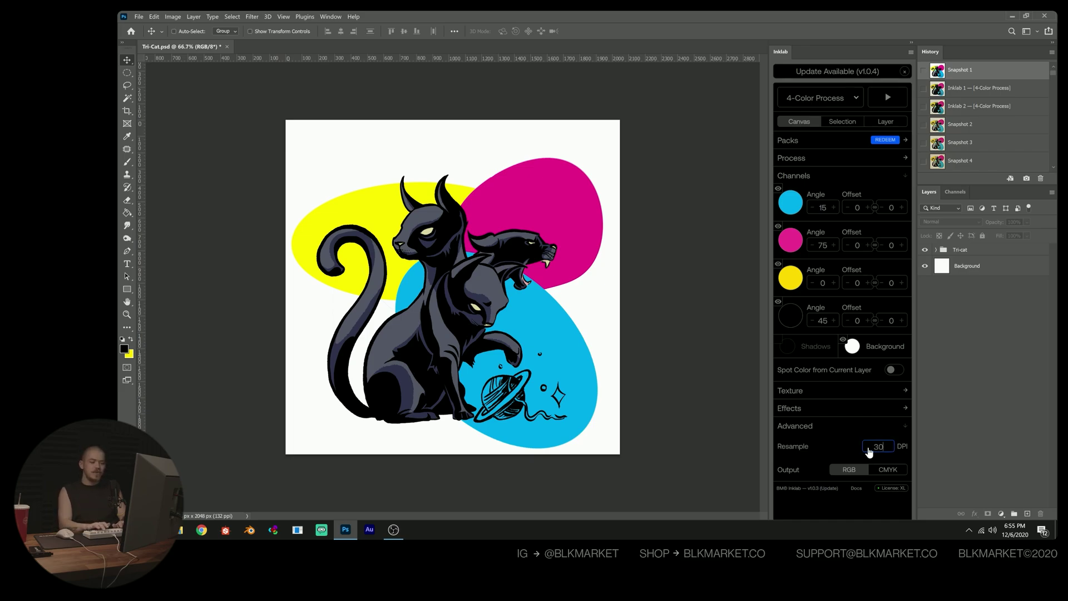
type("0")
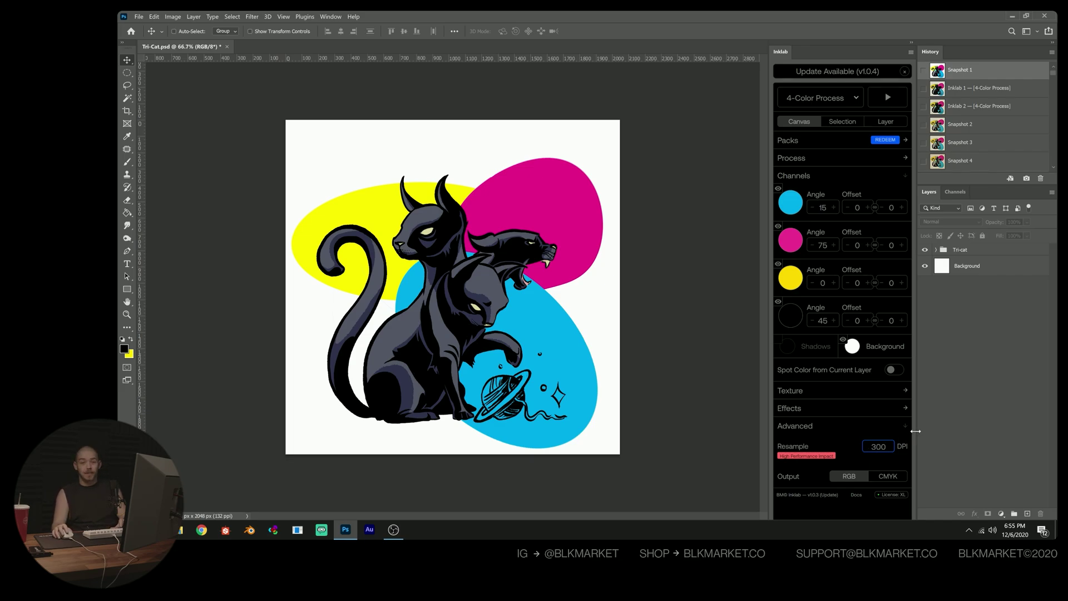
- Enable Roughen on cyan, yellow and black, leaving magenta off
left_click(837, 412)
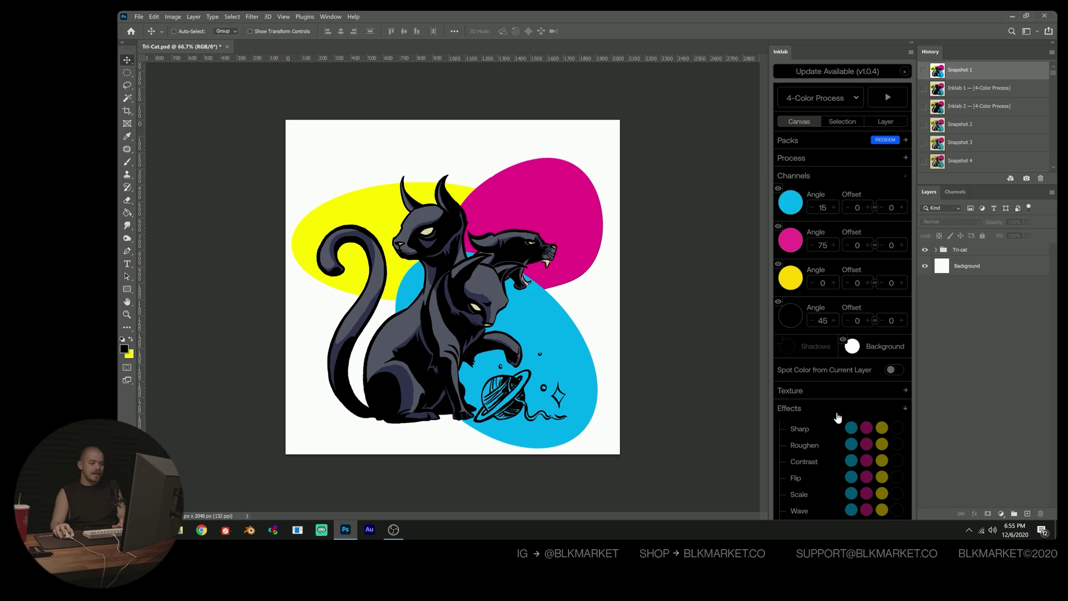
scroll(837, 417, "down", 1)
left_click(806, 397)
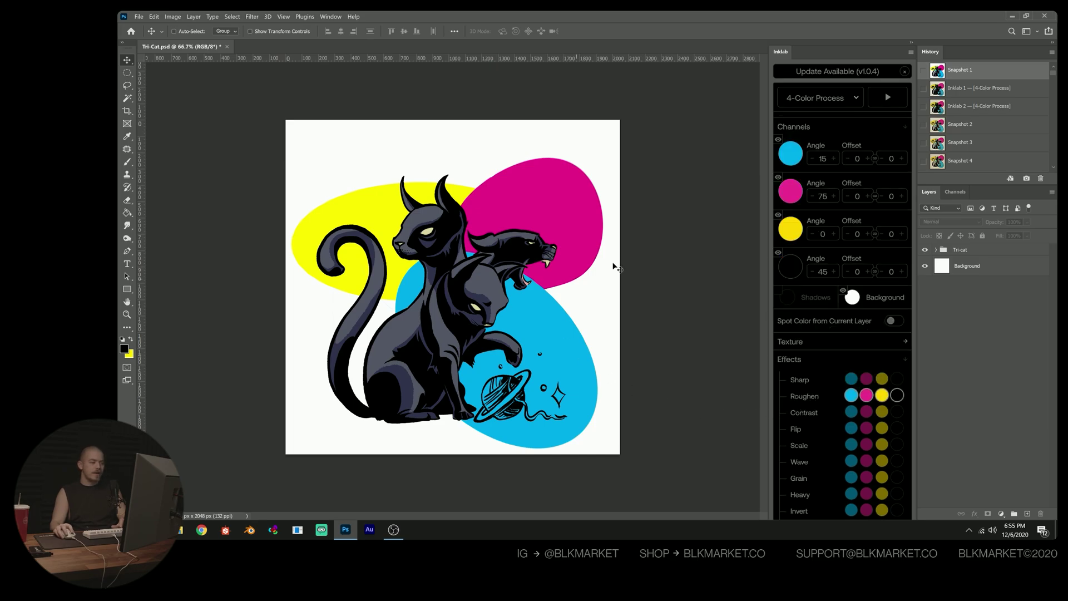
scroll(834, 434, "down", 1)
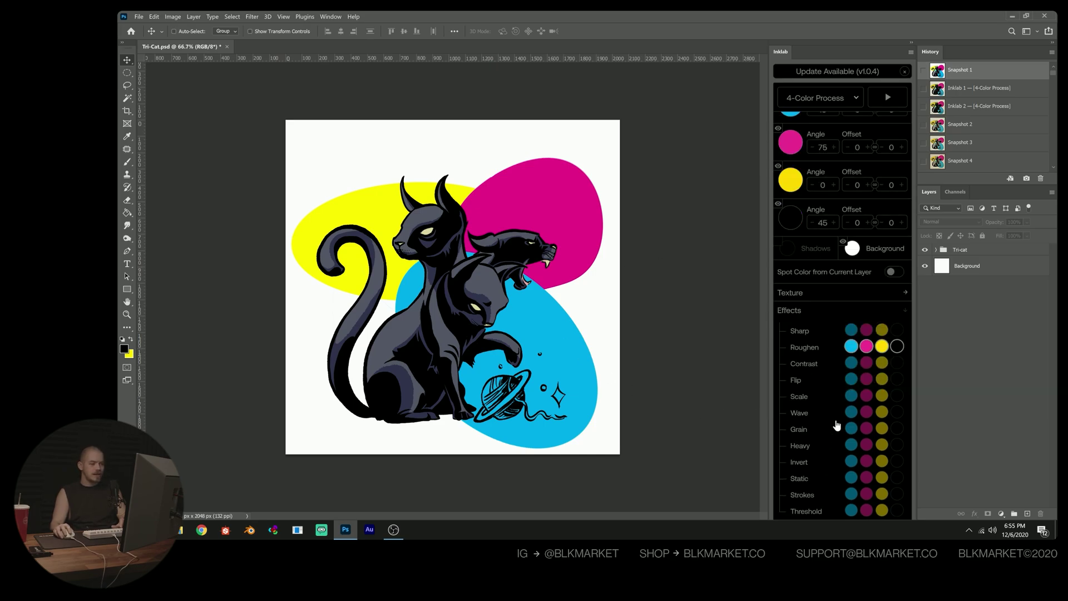
left_click(867, 347)
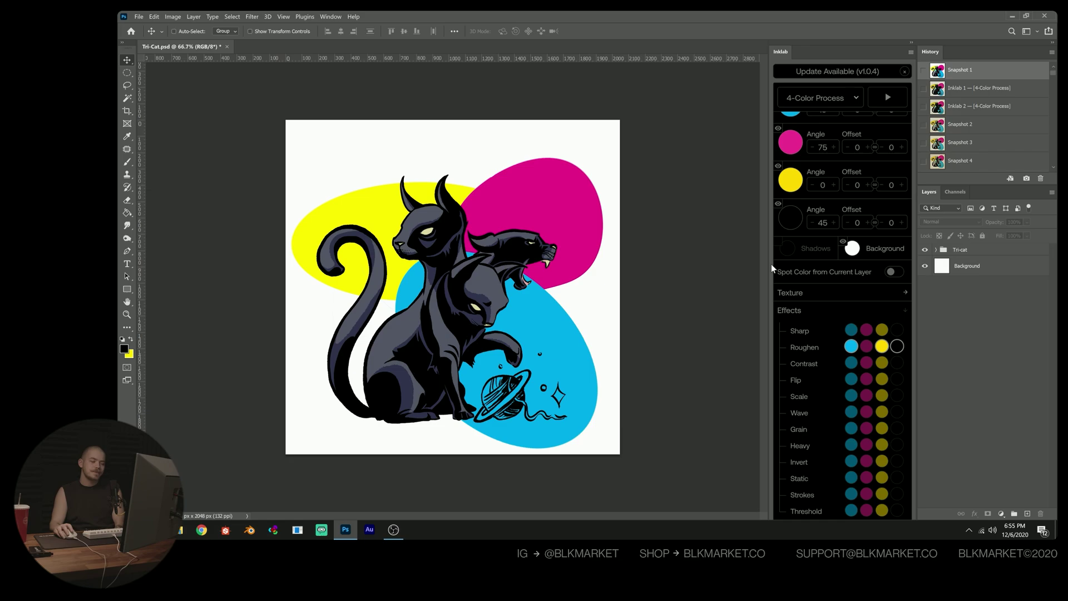
- Apply Wave to black and Heavy to black and yellow, then collapse Effects
scroll(817, 371, "down", 1)
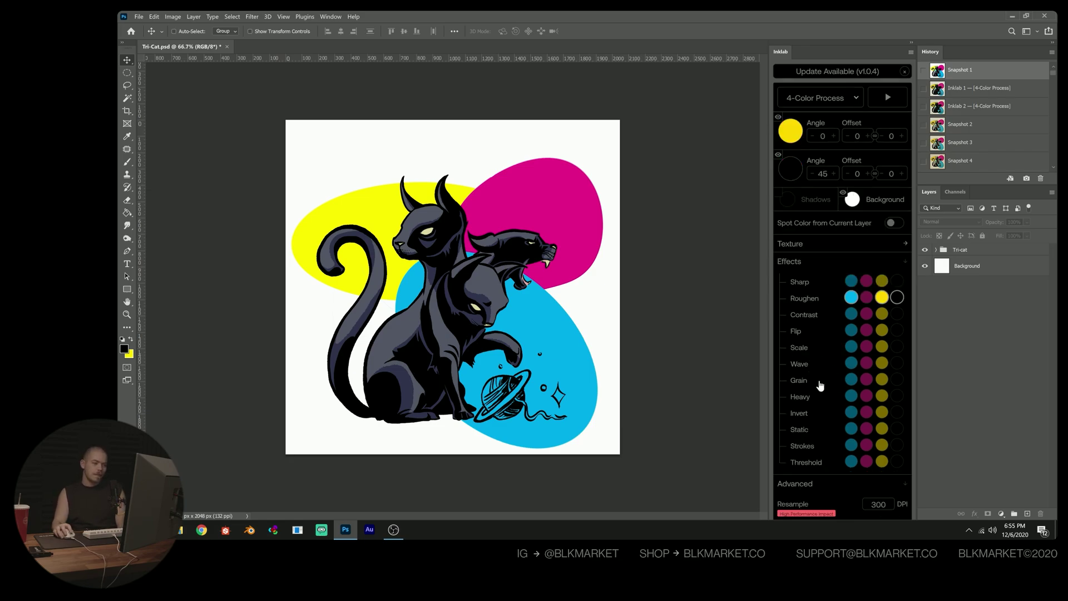
left_click(897, 363)
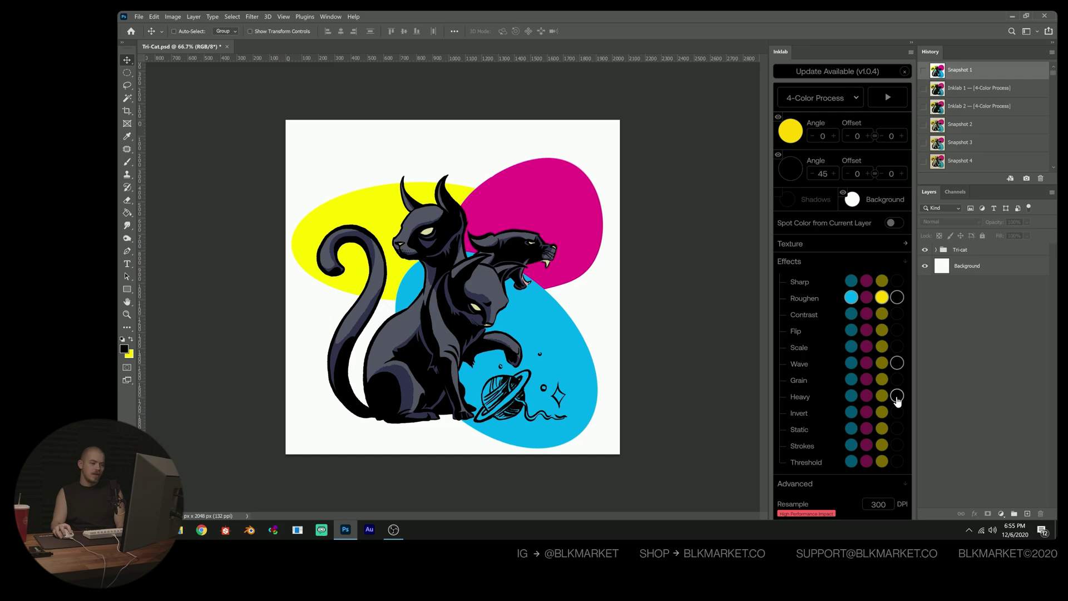
left_click(897, 396)
left_click(881, 397)
scroll(860, 377, "up", 2)
left_click(835, 360)
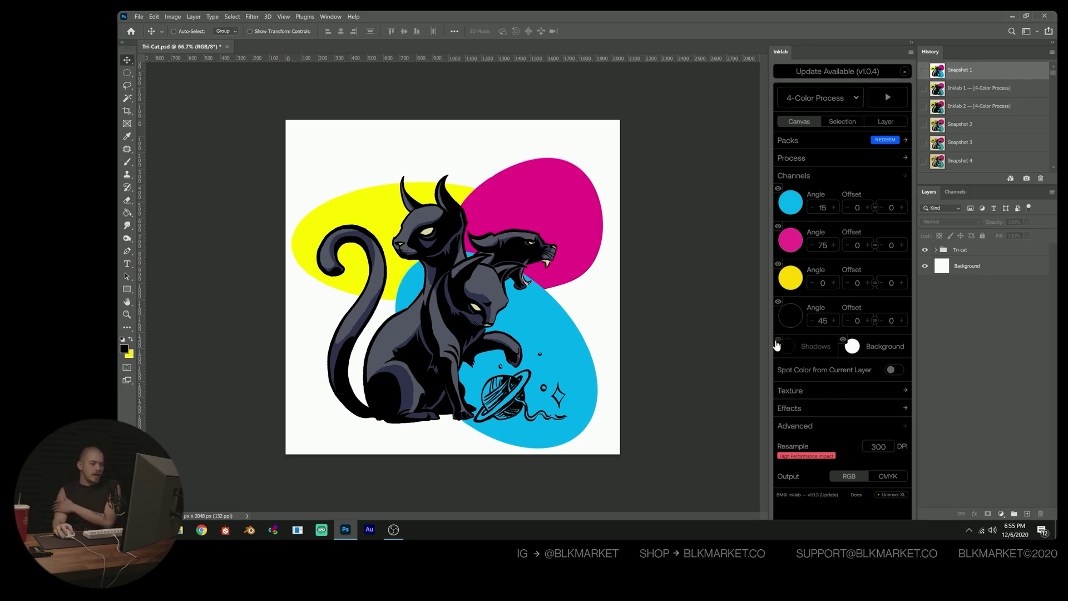
- Turn on Shadows and set the Inklab background swatch to cream (ebe6ca)
left_click(777, 339)
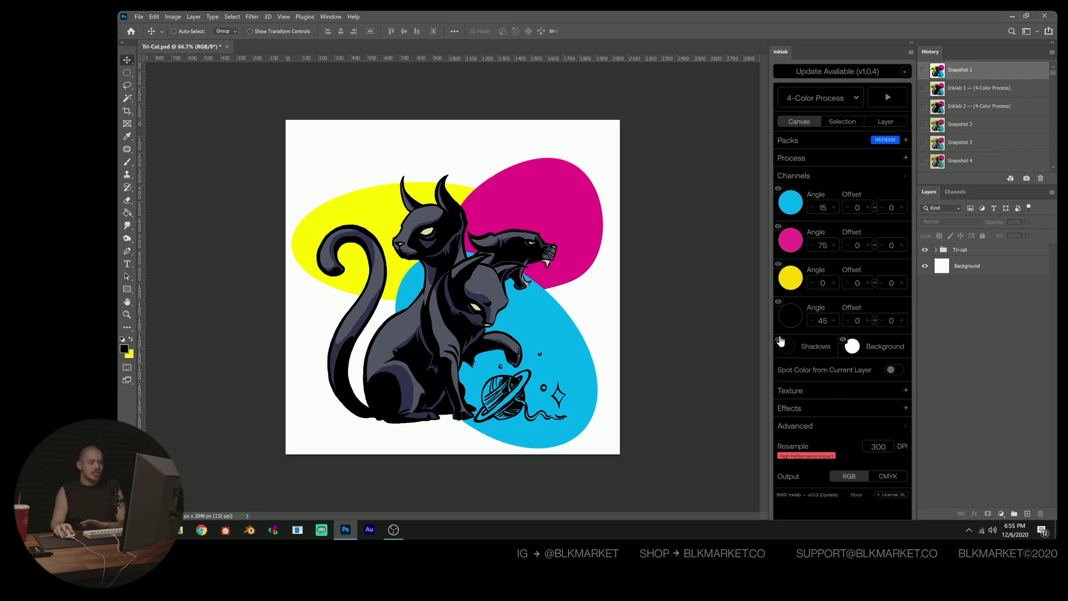
left_click(850, 347)
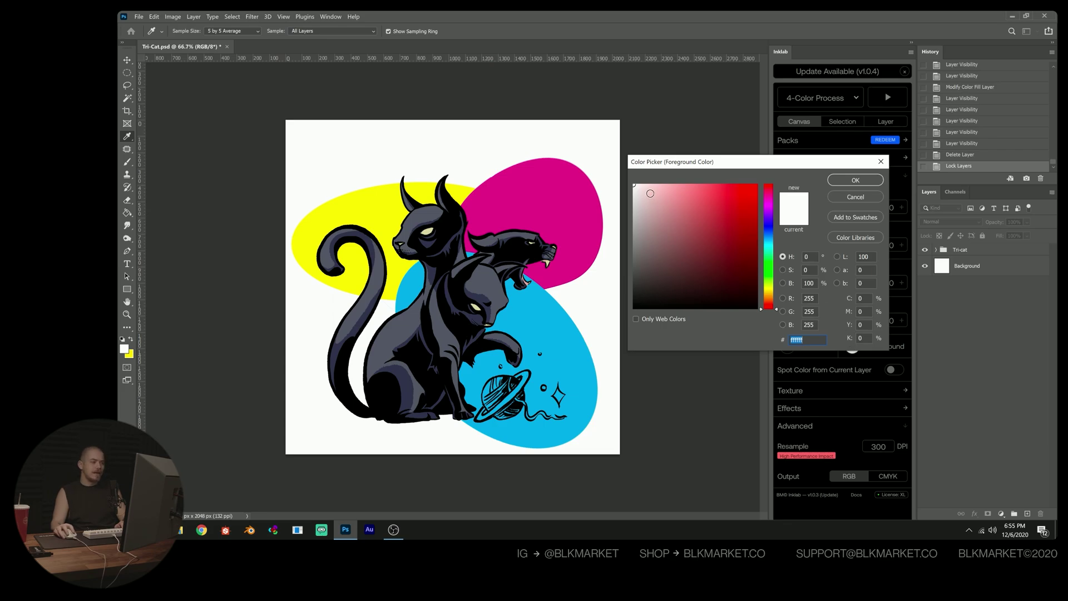
left_click(650, 193)
left_click(770, 291)
left_click_drag(771, 297, 771, 295)
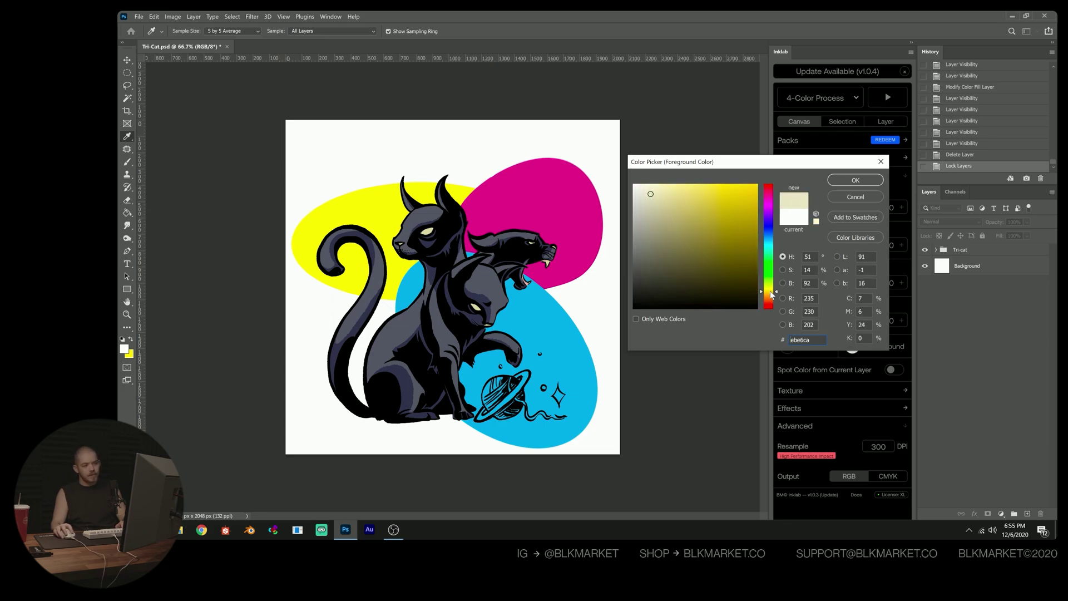
left_click(855, 180)
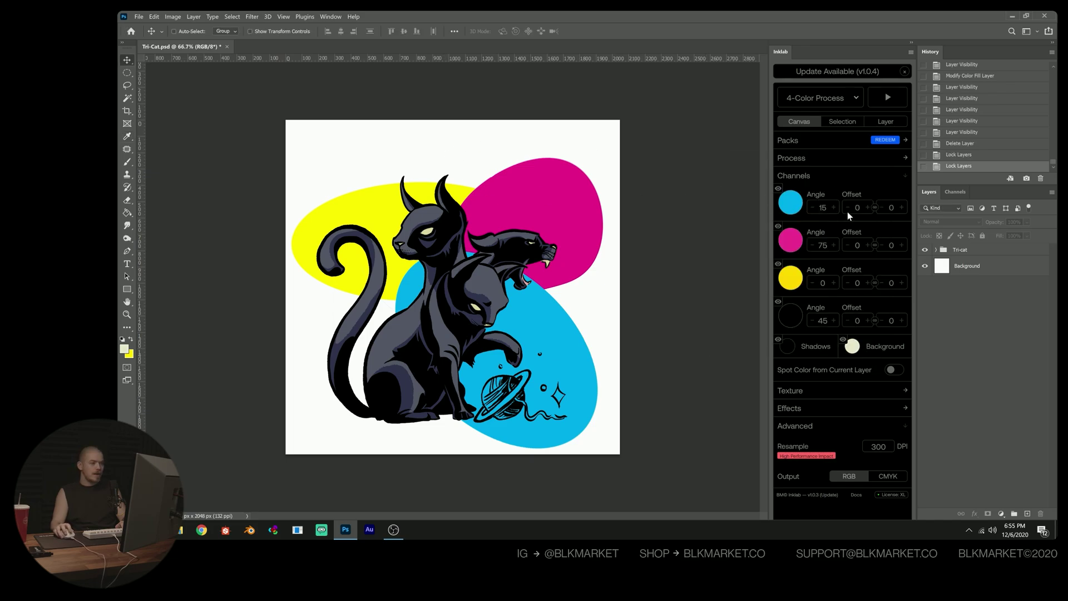
- Set Process Mode to Advanced at density 20 and run Inklab on the Tri-cat group
left_click(828, 162)
left_click(884, 181)
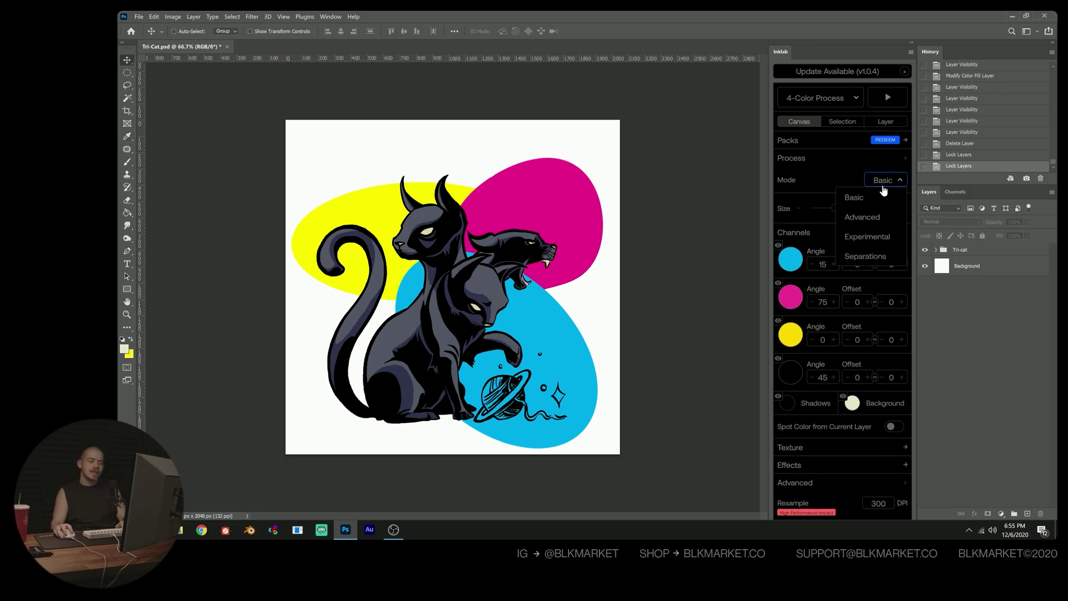
left_click(879, 218)
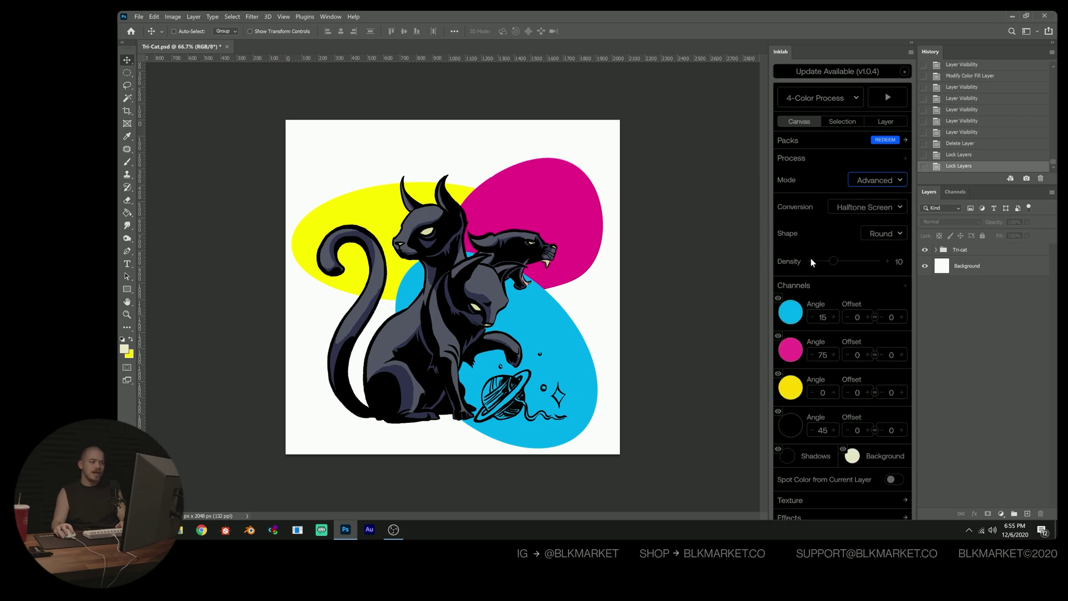
left_click_drag(834, 262, 843, 267)
left_click(959, 252)
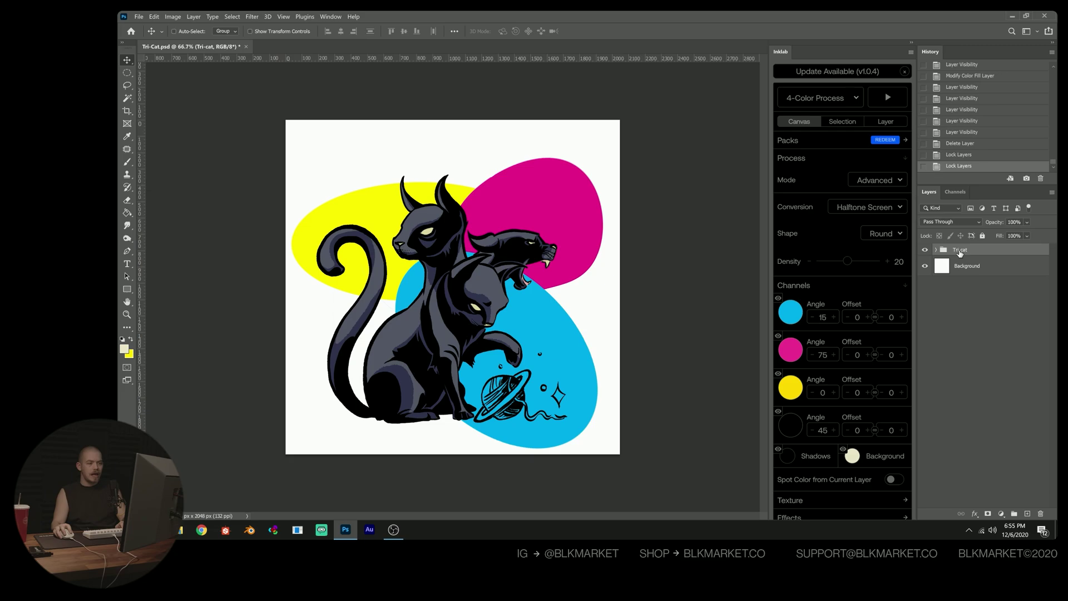
left_click(888, 99)
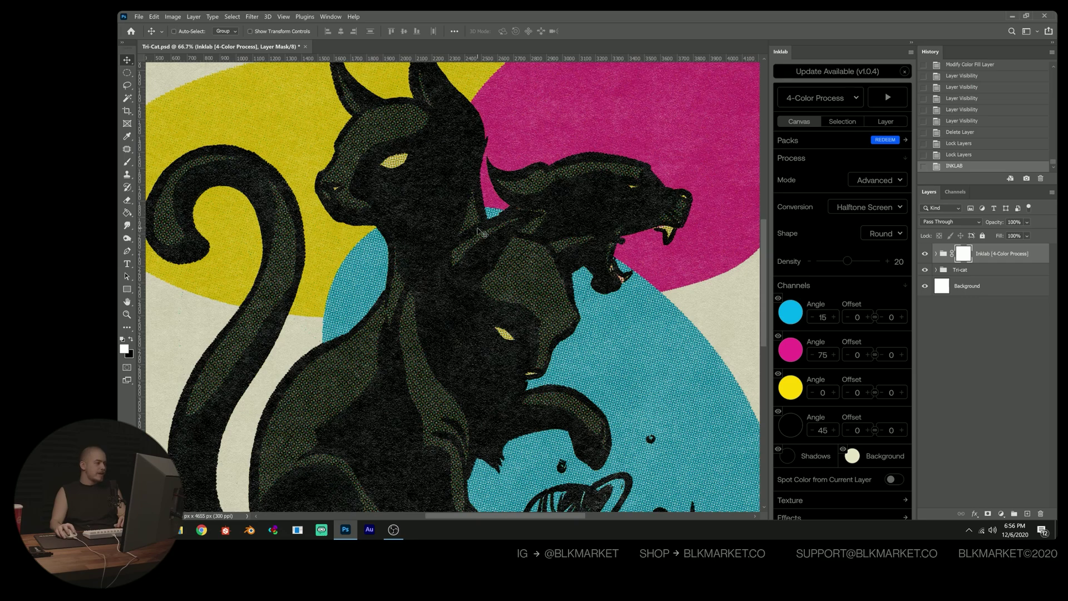
- Fit the halftone print in view, then magnify the cat's face to inspect the dots
key("z")
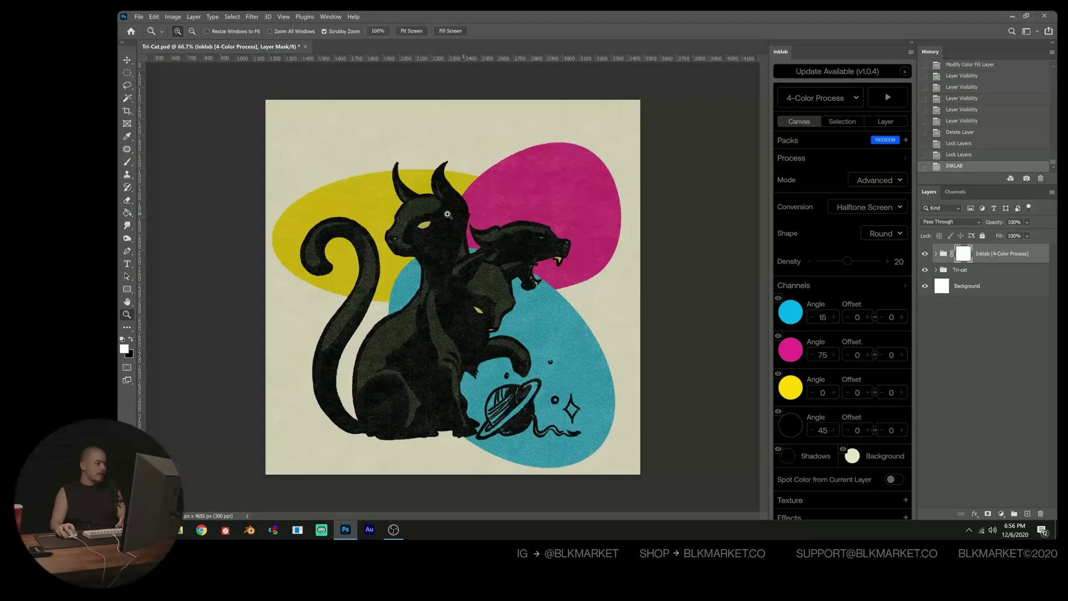
key("ctrl+0")
key("v")
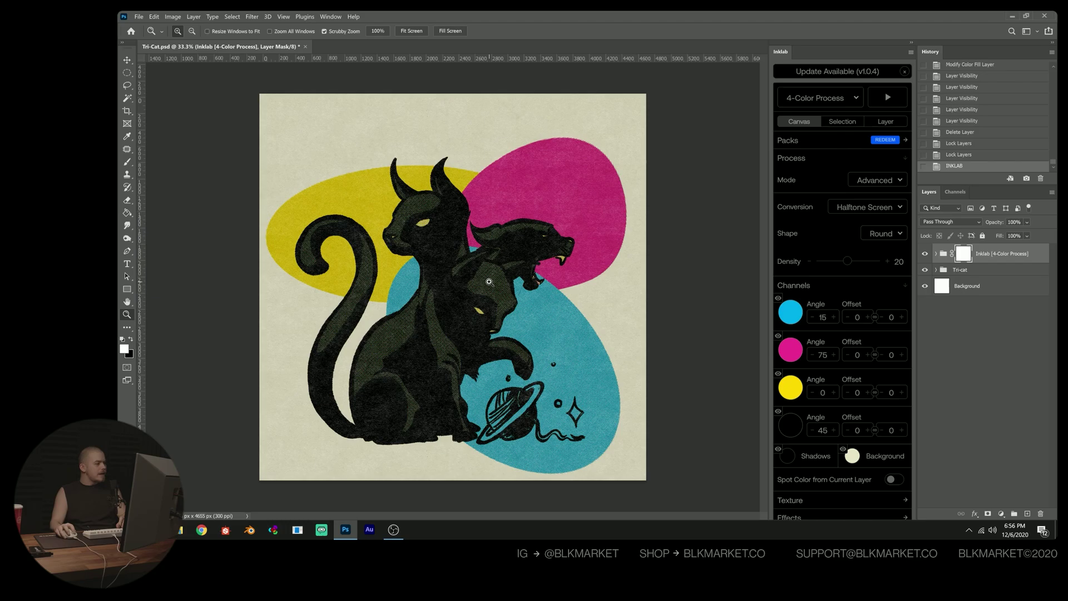
scroll(503, 288, "up", 3)
scroll(556, 267, "down", 3)
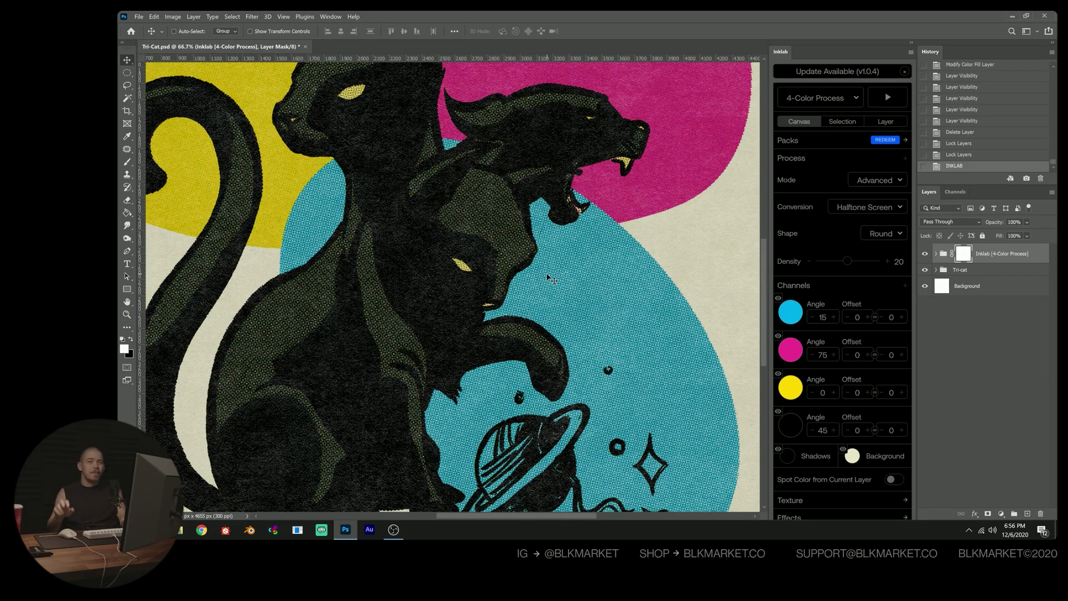
key("z")
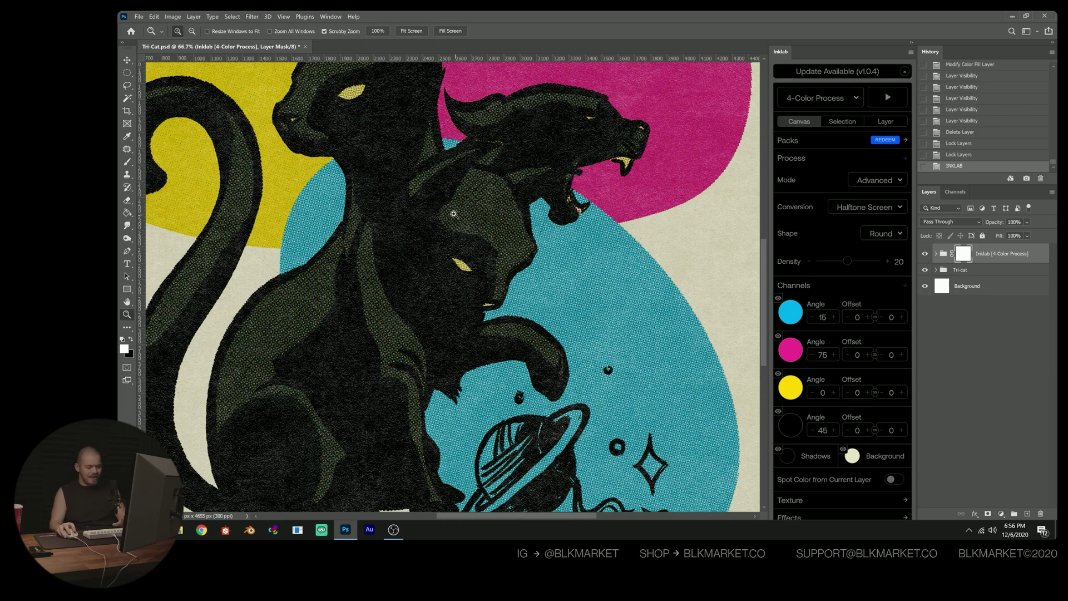
left_click(453, 213)
left_click(493, 202)
left_click_drag(493, 202, 414, 213)
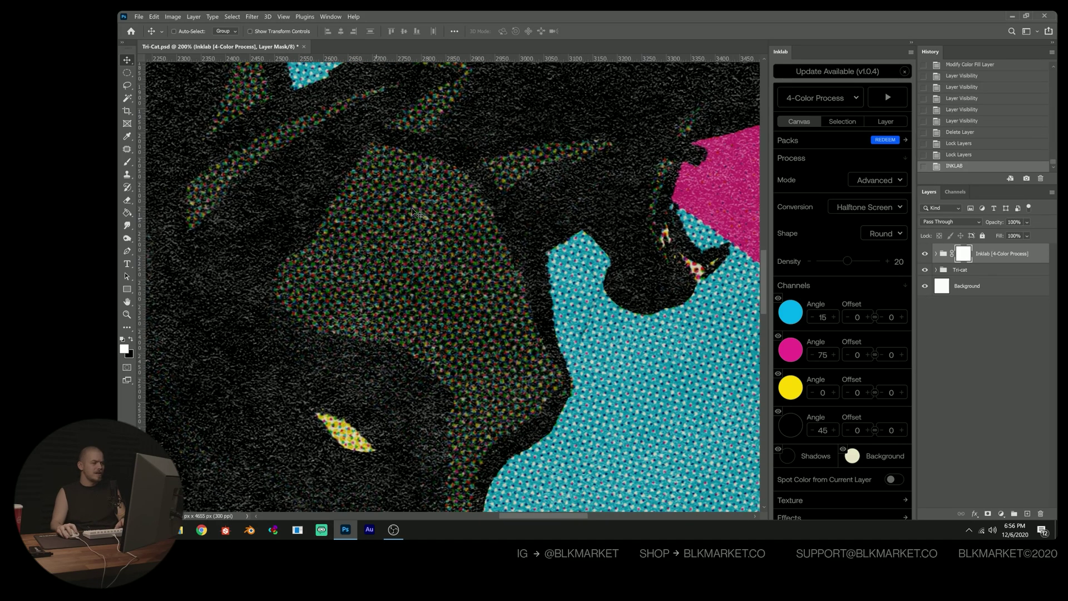
- Zoom back out and hide the Inklab (4-Color Process) group to compare
key("z")
left_click_drag(482, 259, 533, 351)
key("v")
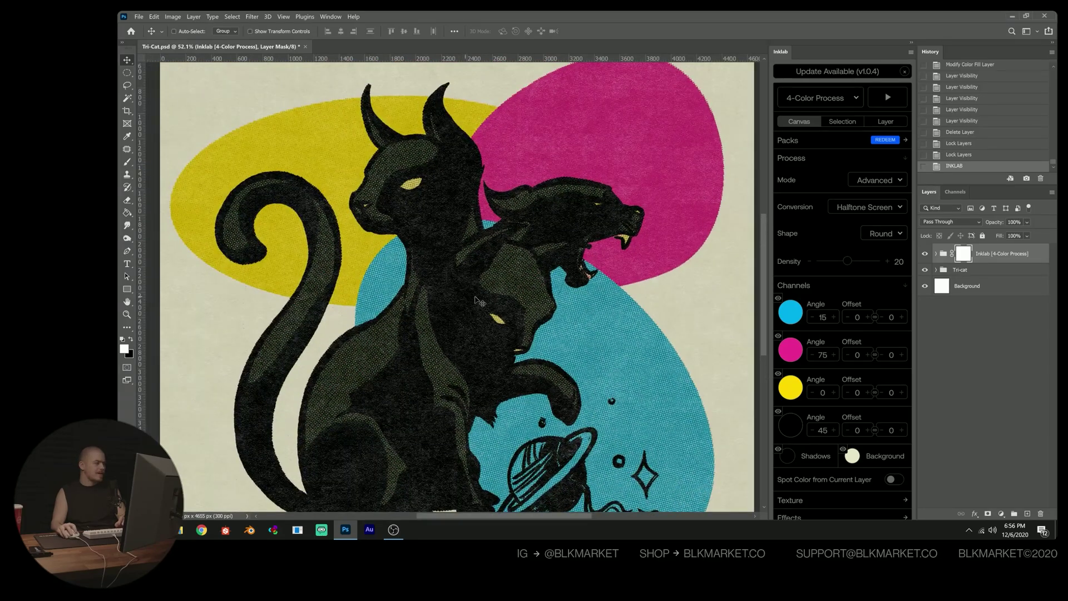
scroll(538, 282, "down", 2, "alt")
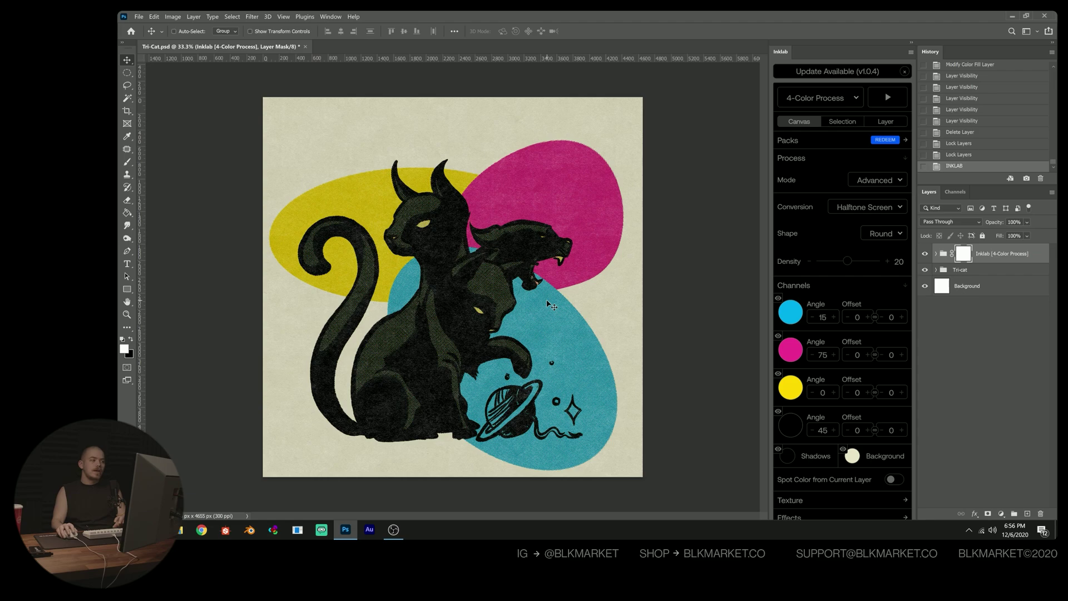
left_click(924, 254)
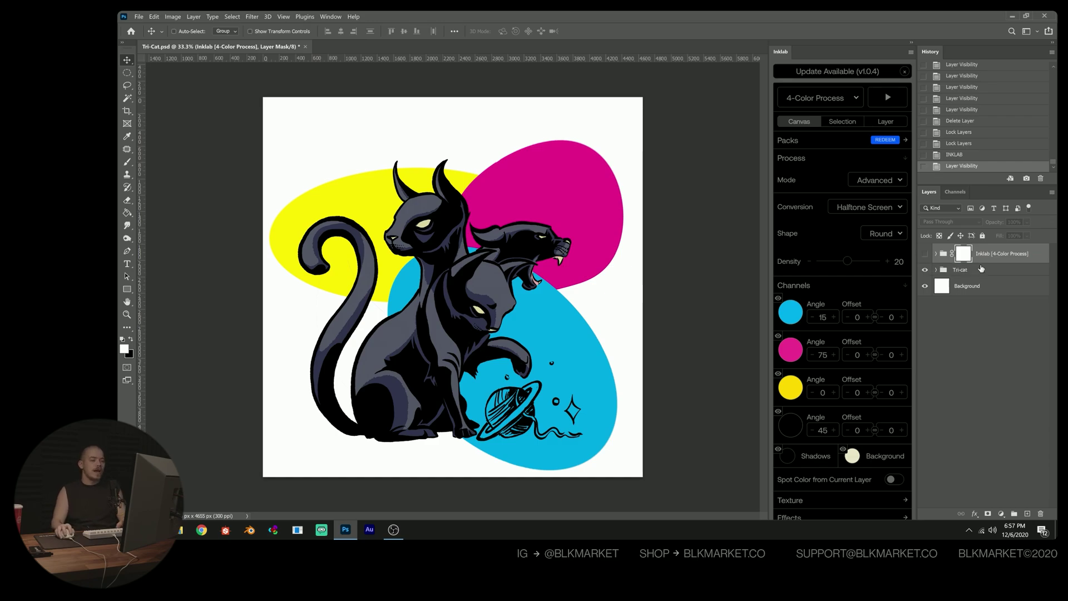
- Select the cyan blob of the Tri-cat artwork with Color Range
left_click(999, 265)
left_click(1017, 260)
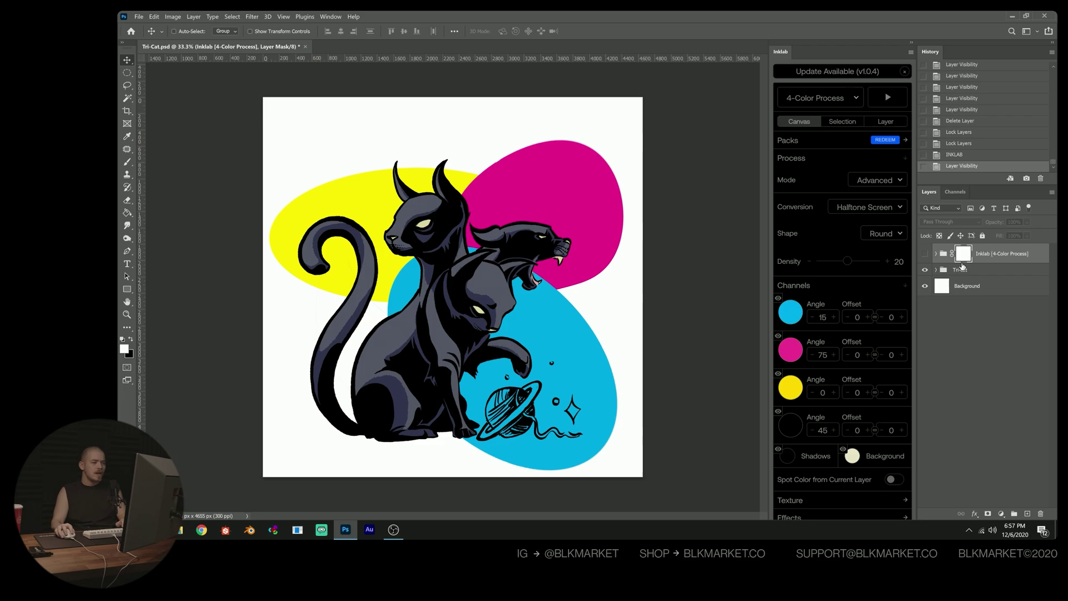
left_click(983, 270)
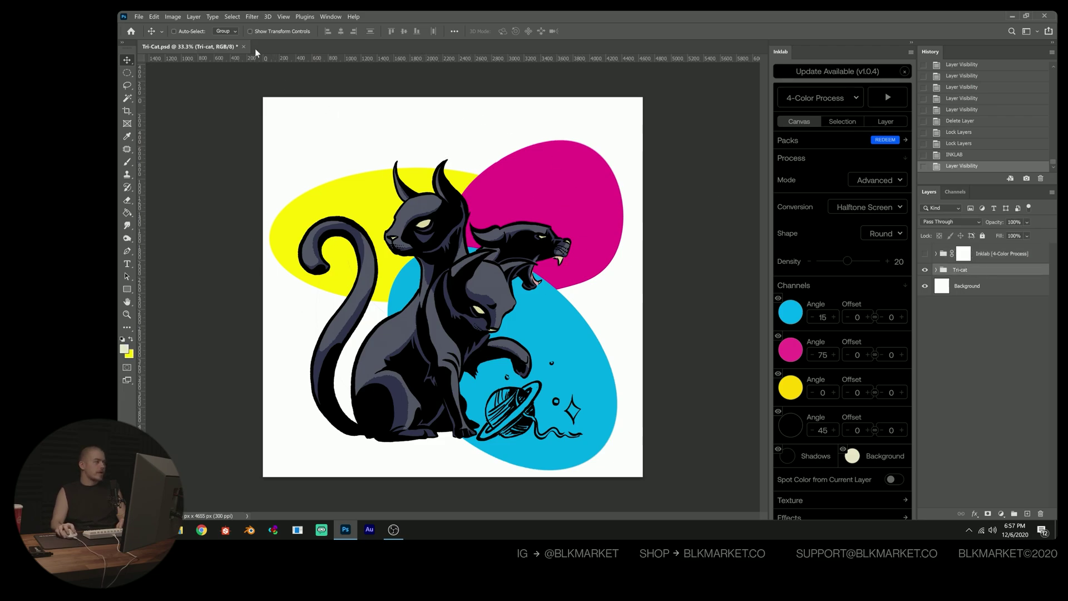
left_click(232, 17)
left_click(263, 107)
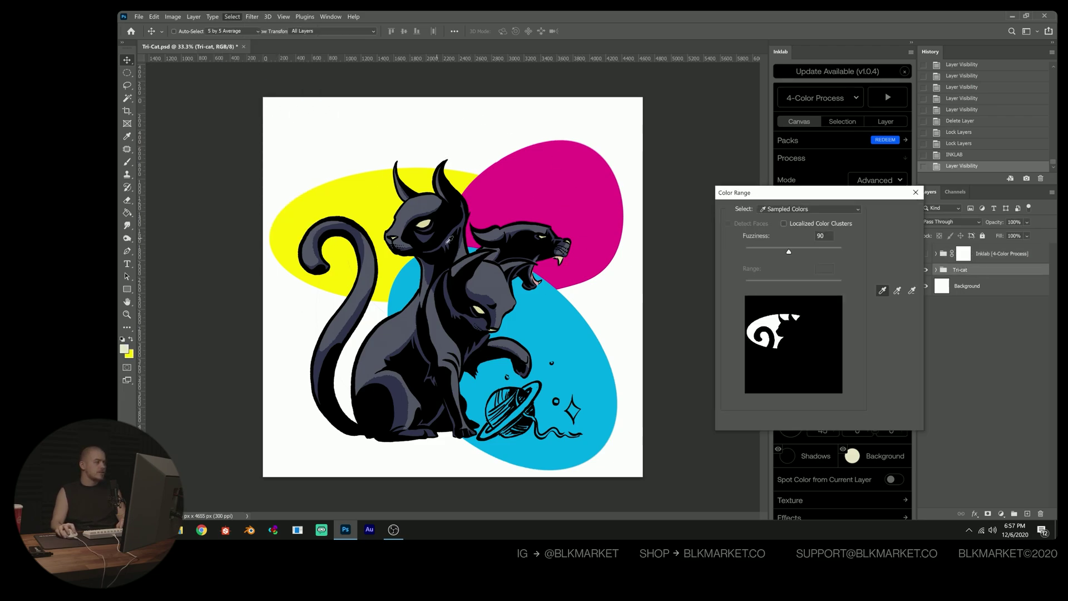
left_click(573, 315)
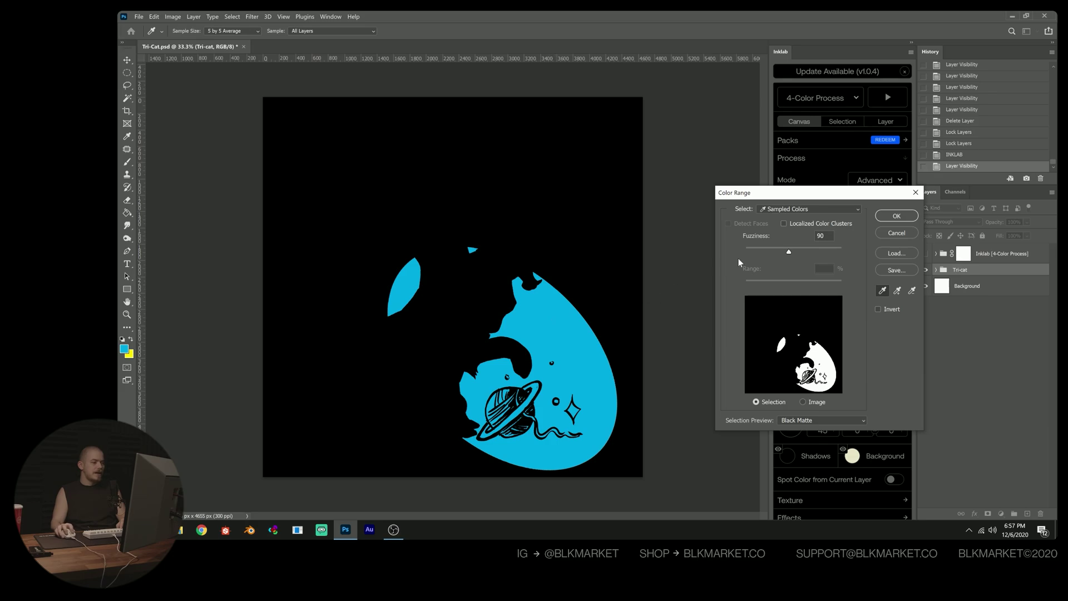
left_click(892, 218)
- Show the Inklab print, expand Separations and select the C [15°] layer
left_click(924, 254)
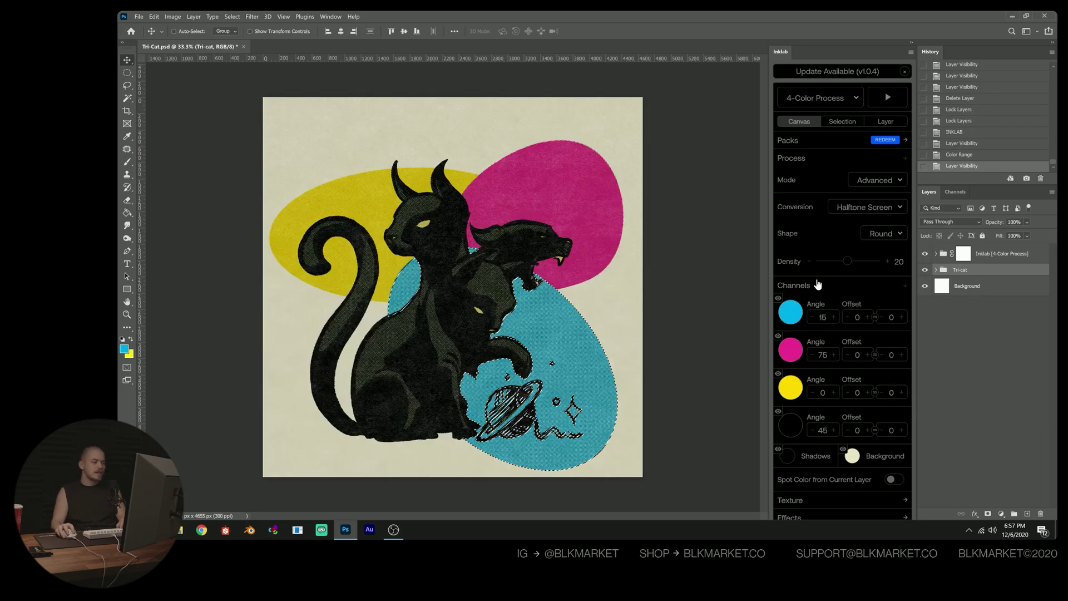
left_click(962, 254)
left_click(936, 253)
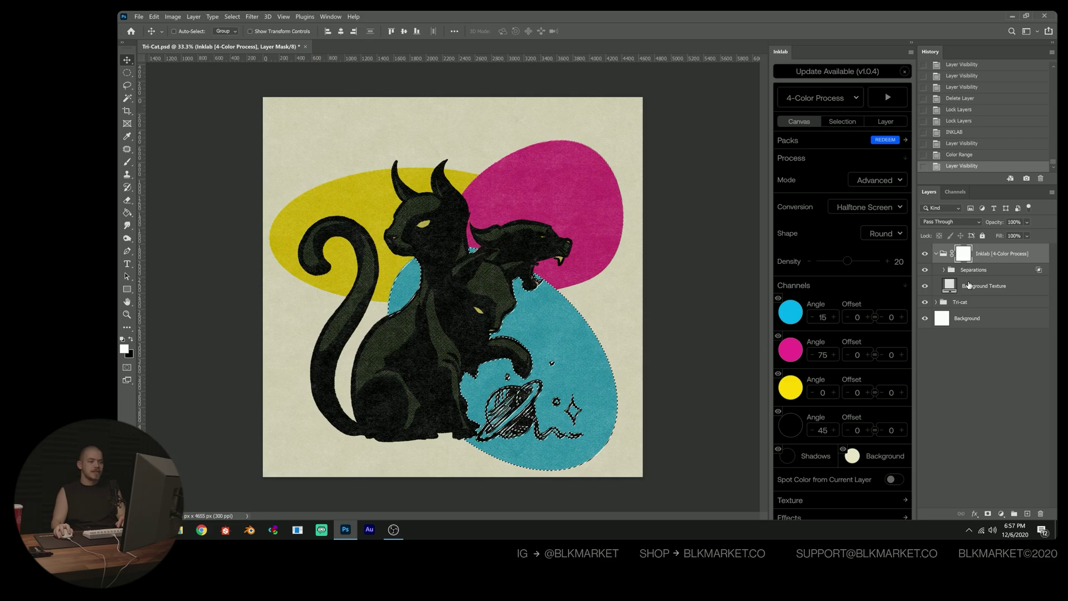
left_click(944, 270)
left_click(996, 285)
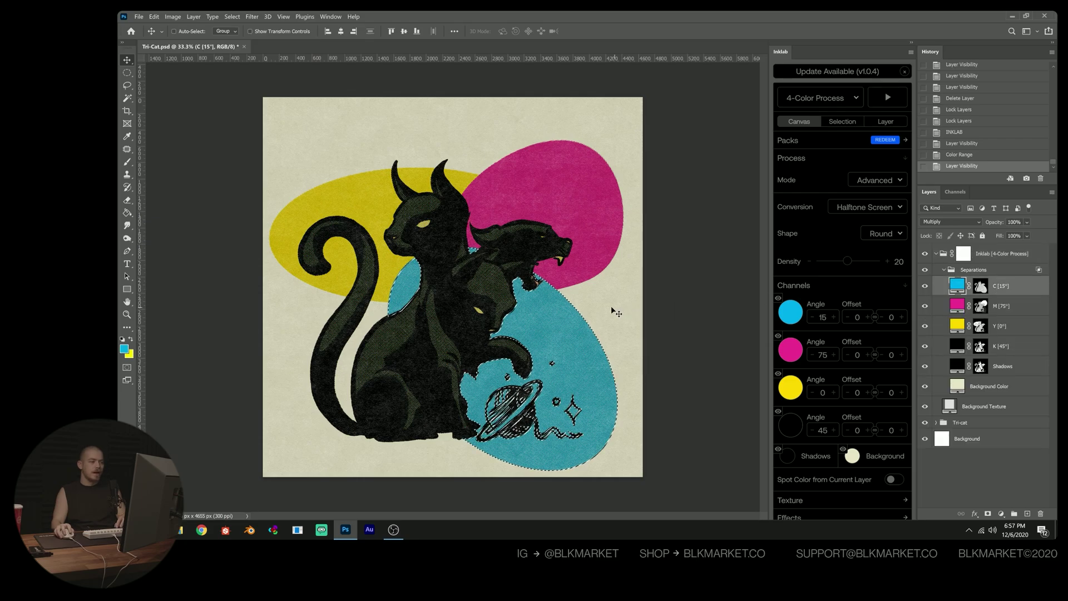
- Zoom in and pan over the cat heads to inspect the halftone dots
key("z")
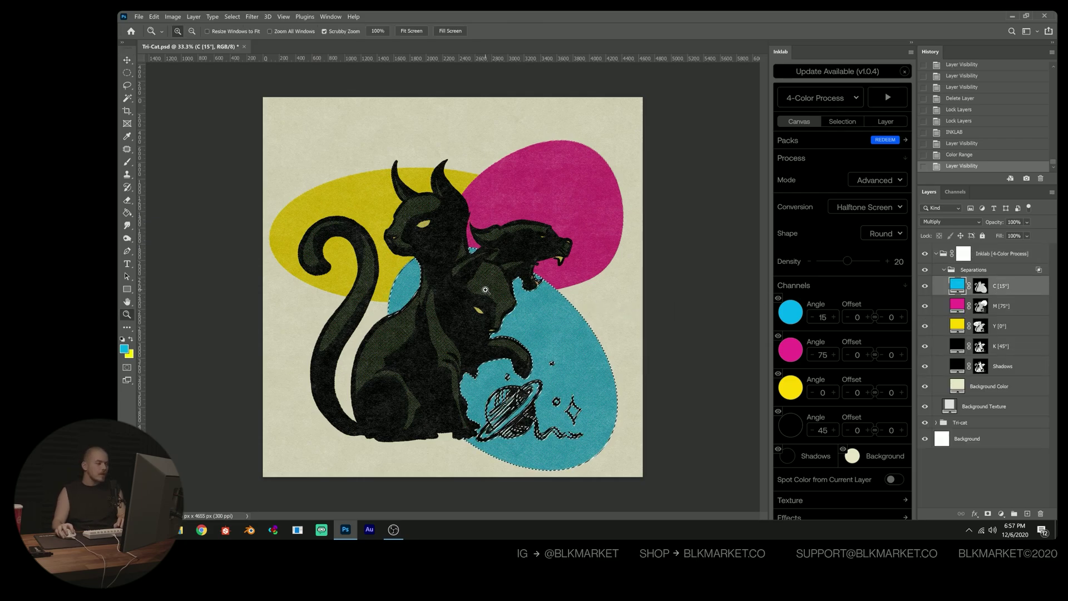
left_click_drag(485, 290, 623, 306)
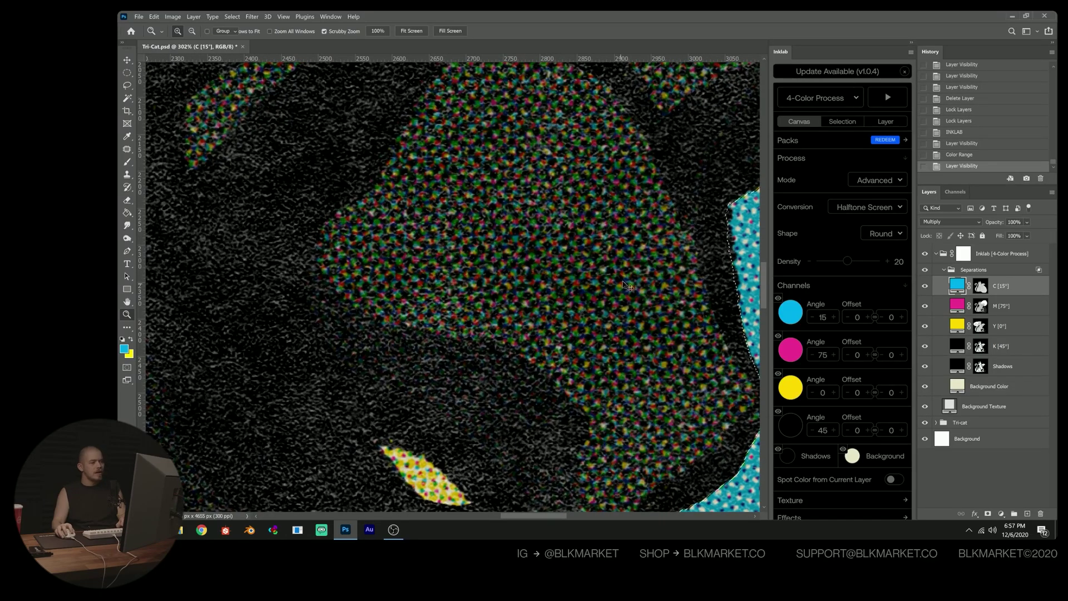
key("v")
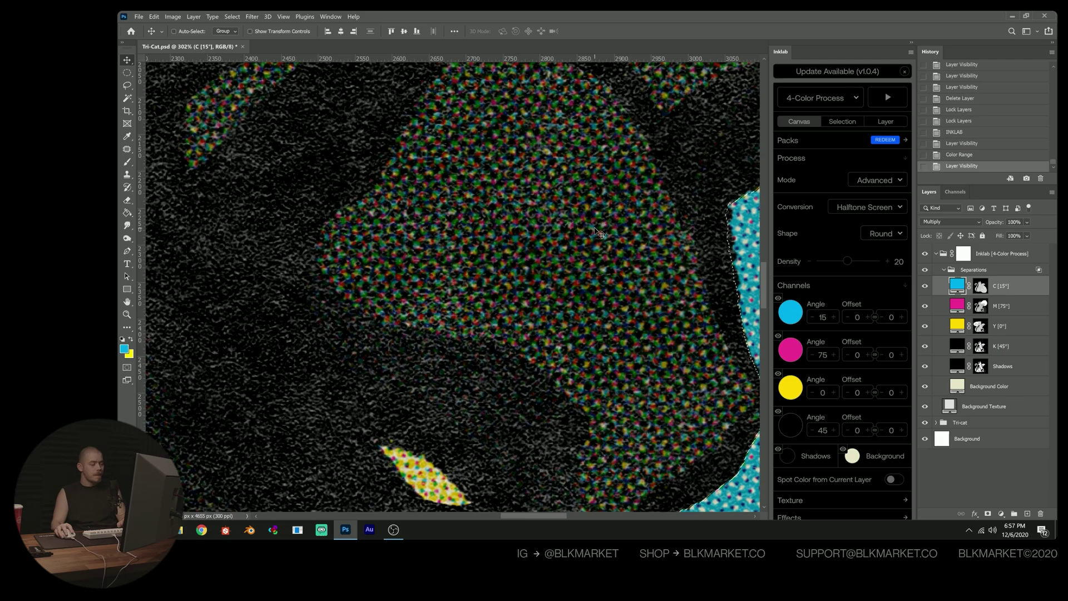
left_click_drag(598, 233, 556, 247)
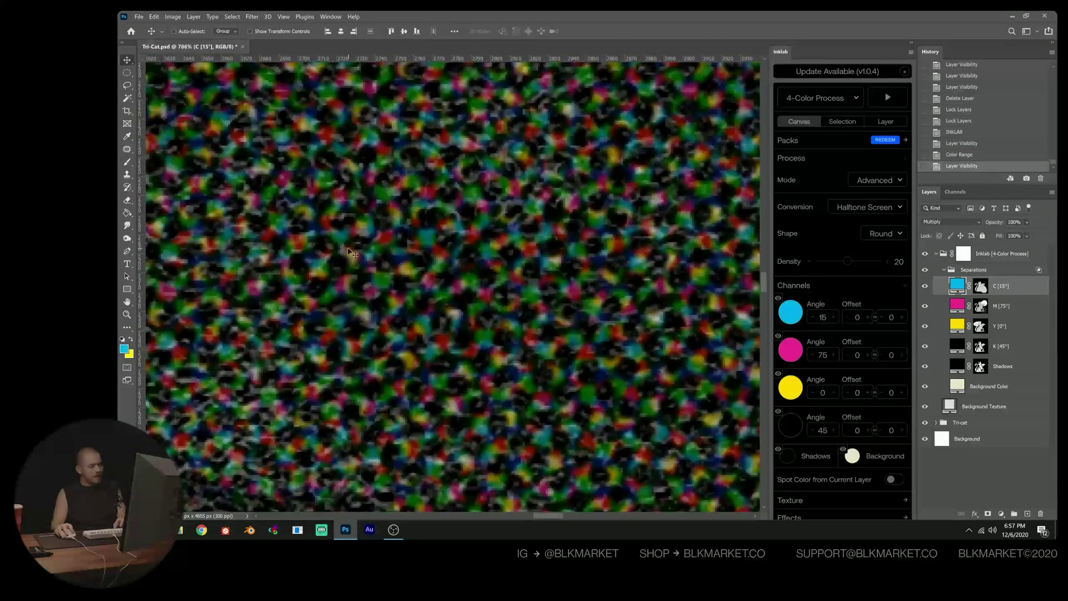
scroll(351, 253, "down", 8)
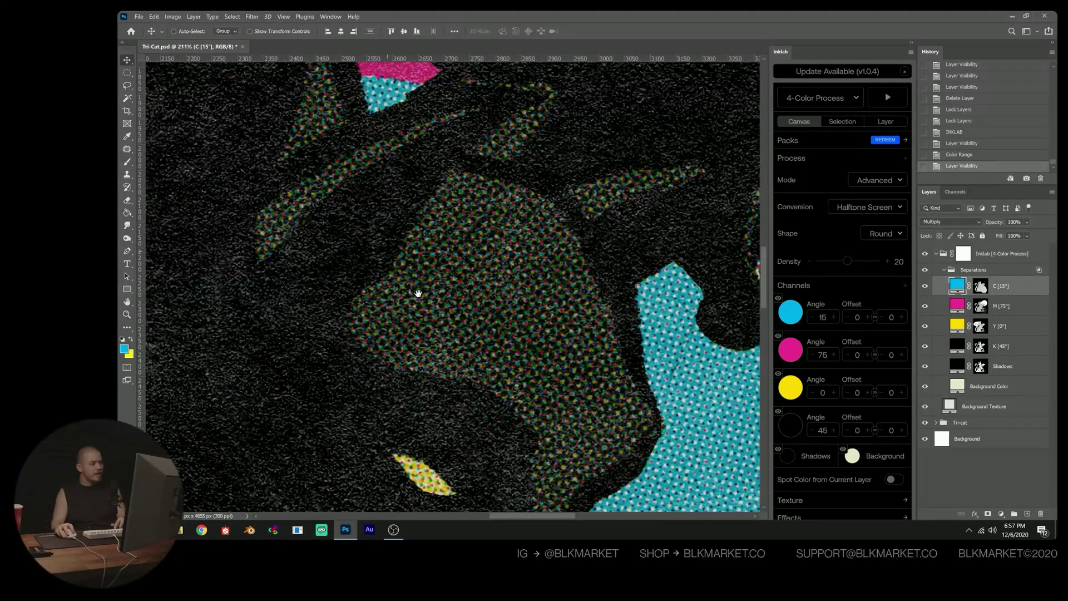
scroll(418, 293, "down", 6)
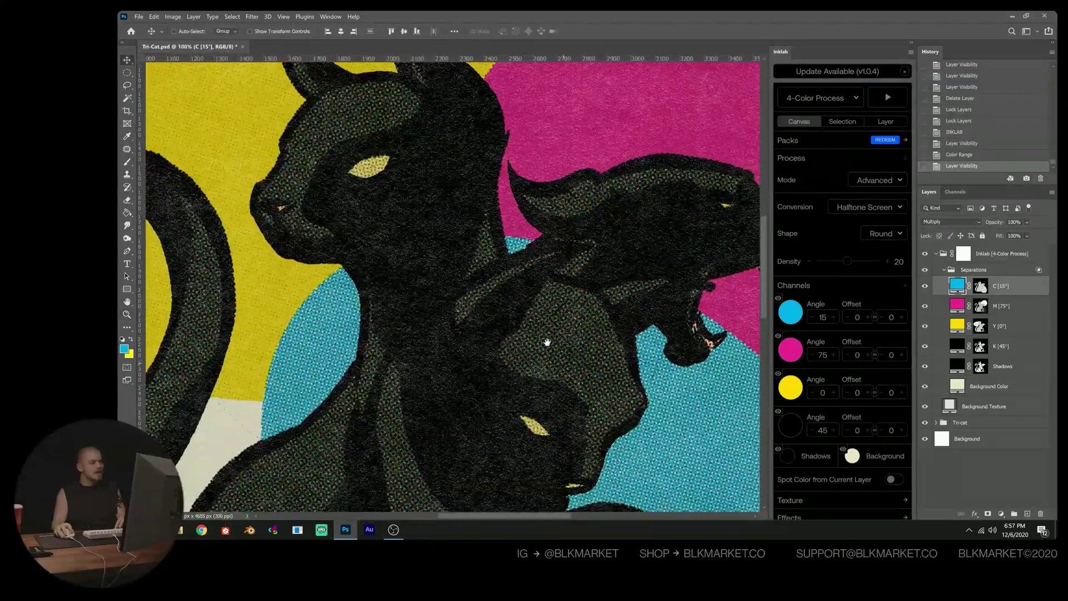
left_click_drag(547, 342, 495, 291)
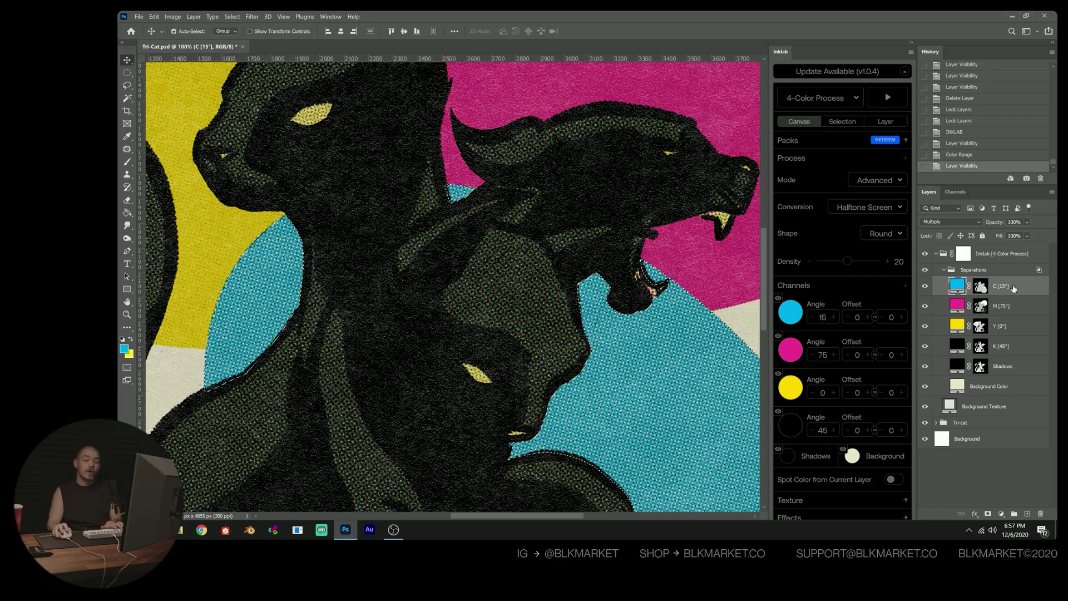
- Group the cyan separation, name the group C and mask it to the cyan selection
key("ctrl+g")
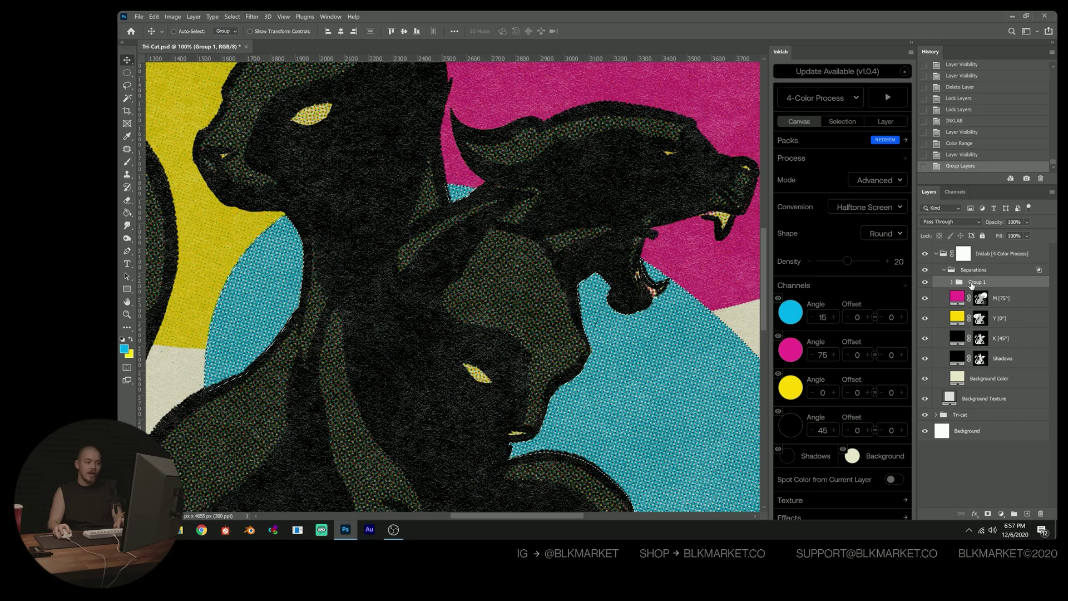
double_click(973, 281)
type("C")
key("Return")
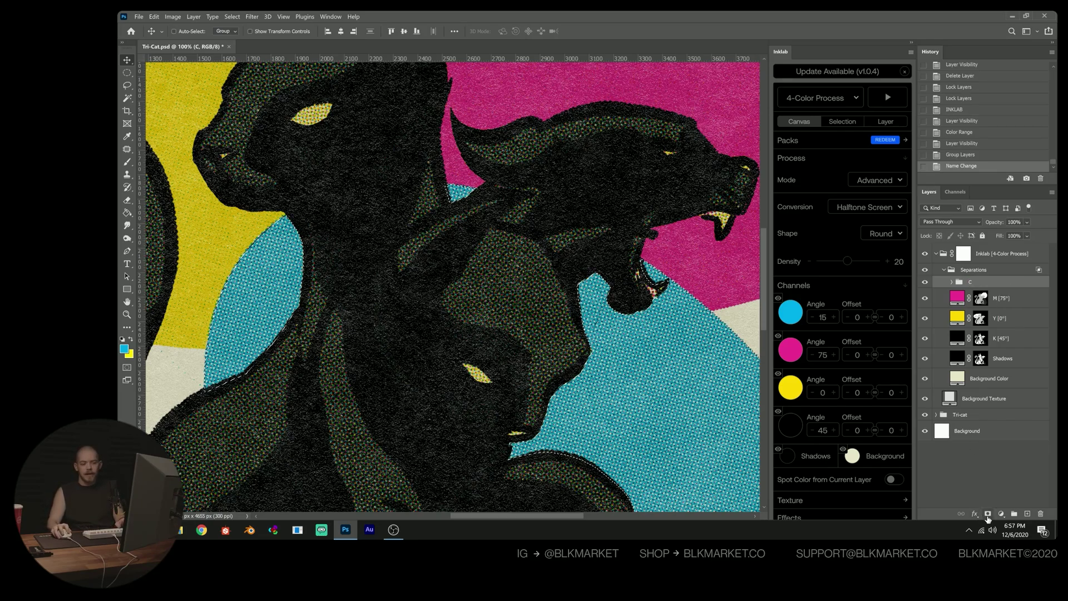
left_click(987, 514)
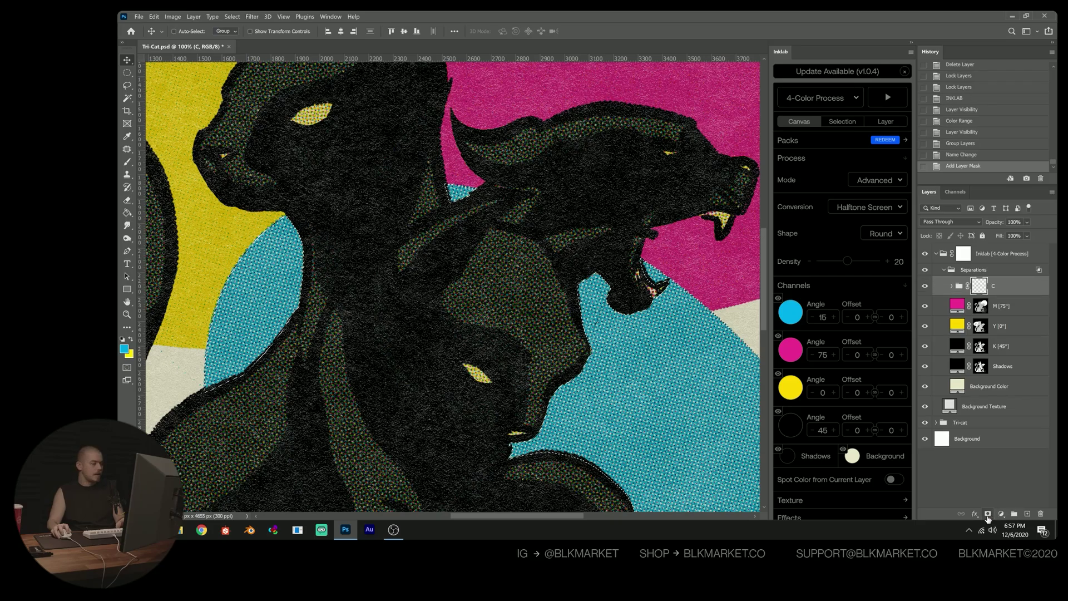
- Try inverting the C group's mask, then undo the inversion
left_click_drag(673, 376, 573, 200)
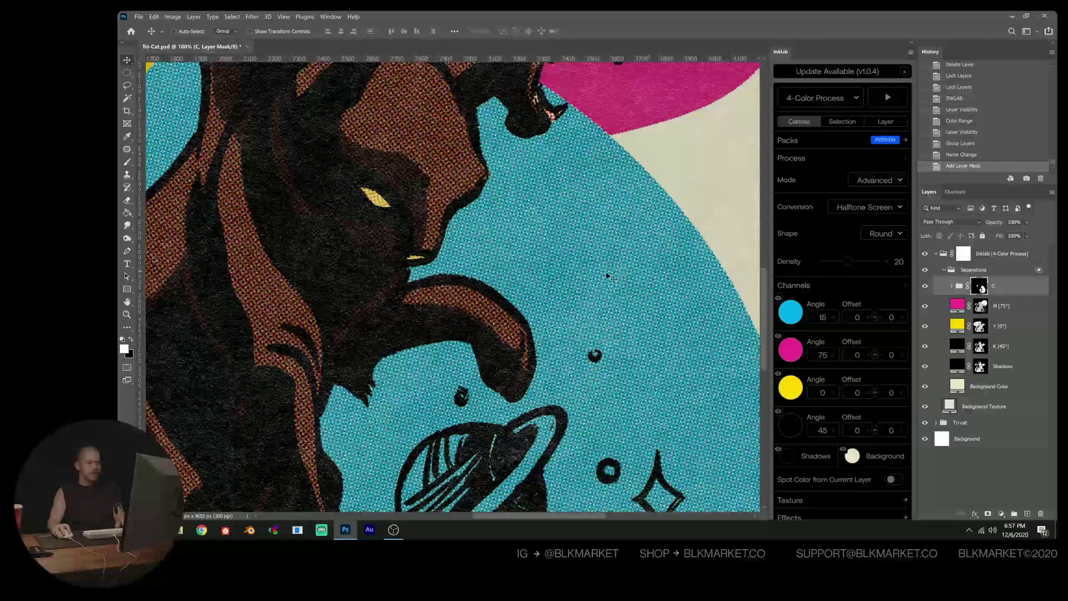
key("ctrl+i")
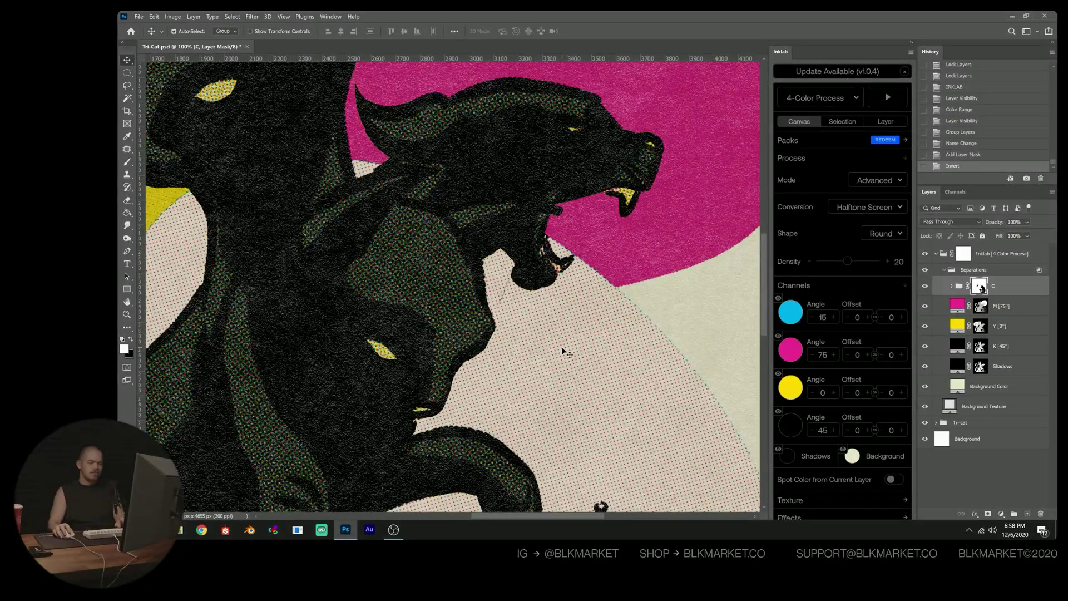
key("ctrl+z")
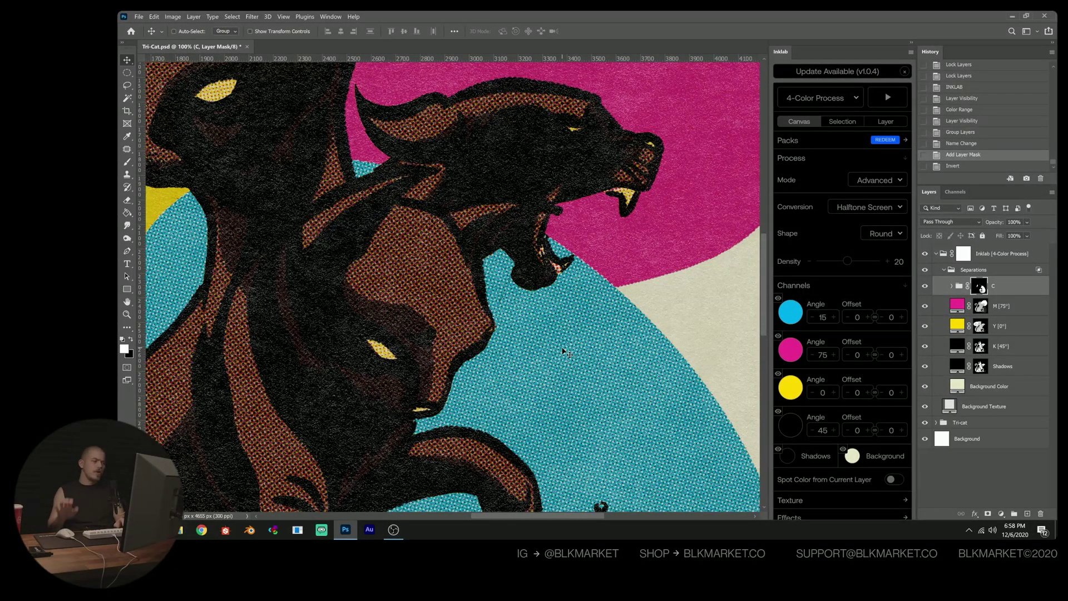
scroll(563, 350, "down", 5)
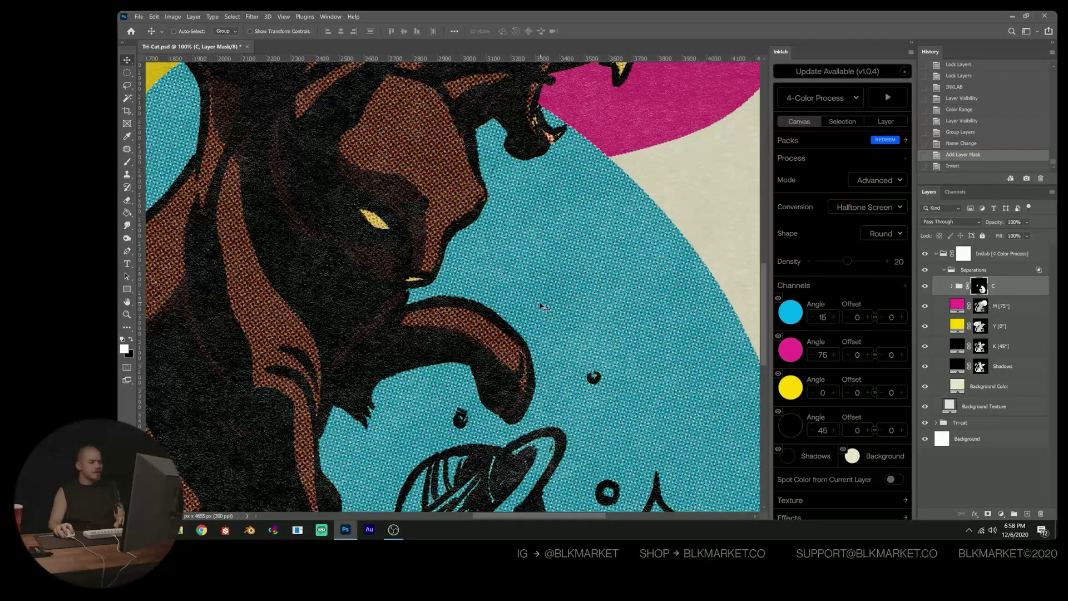
scroll(542, 307, "down", 5)
scroll(508, 179, "up", 6)
- Zoom in on the cyan edge and hide the M, Y, K and Shadows layers
key("z")
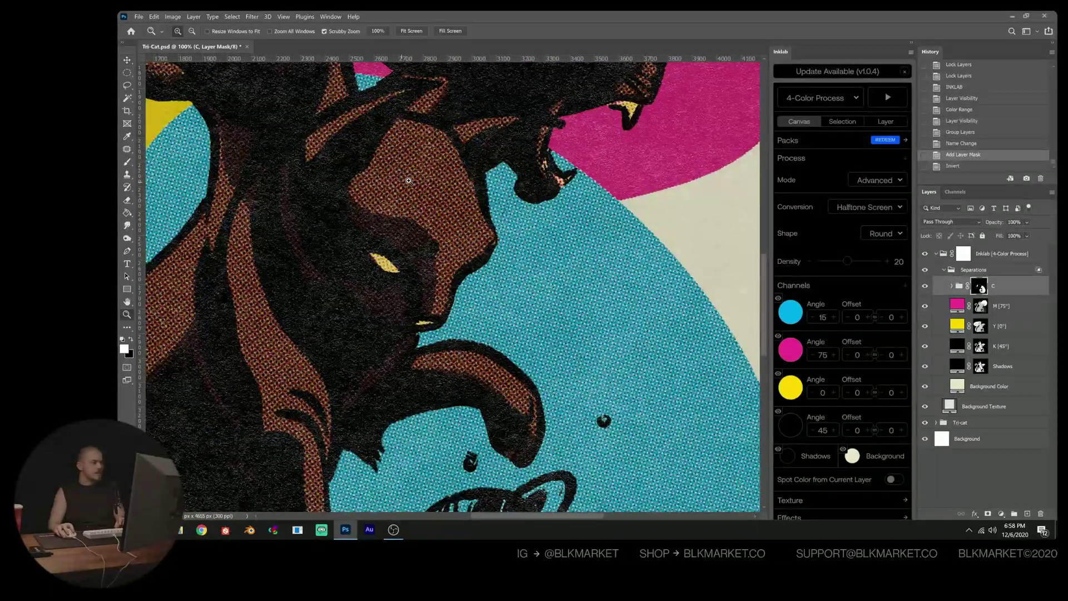
left_click_drag(408, 180, 478, 161)
key("v")
scroll(311, 222, "right", 10)
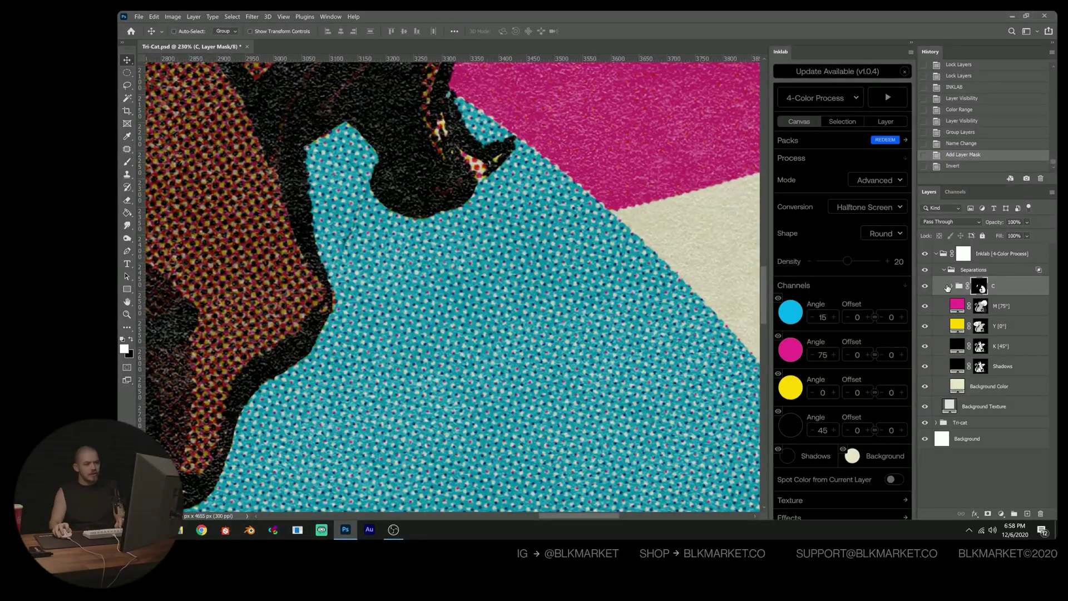
left_click_drag(924, 306, 925, 366)
- Zoom out to the whole page and leave the collapsed Inklab group hidden
key("z")
left_click_drag(579, 310, 361, 289)
left_click(627, 162)
key("v")
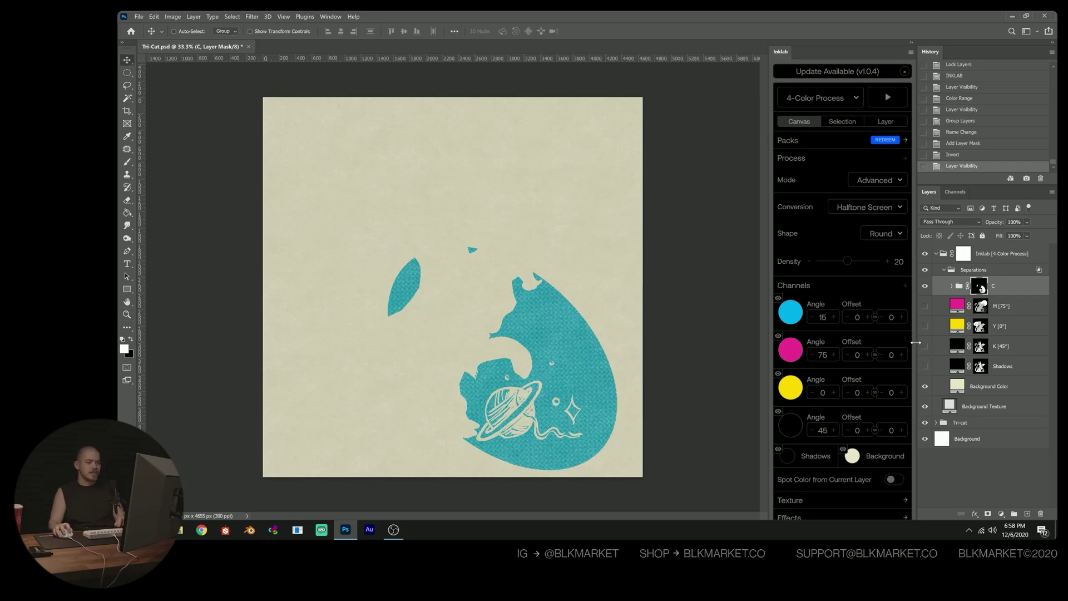
left_click(936, 254)
left_click(924, 254)
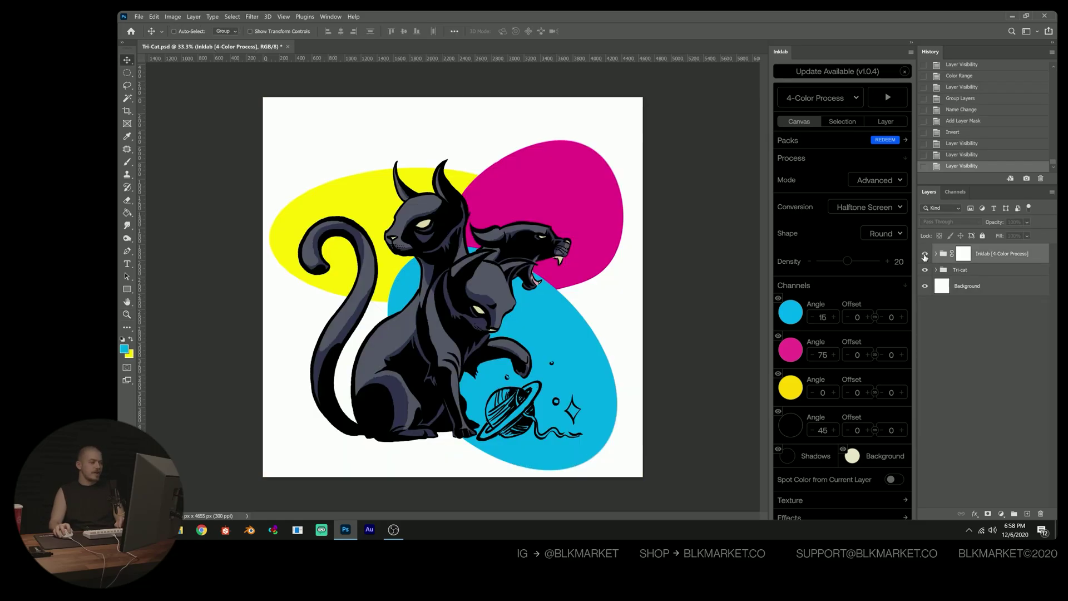
left_click(924, 254)
left_click(936, 254)
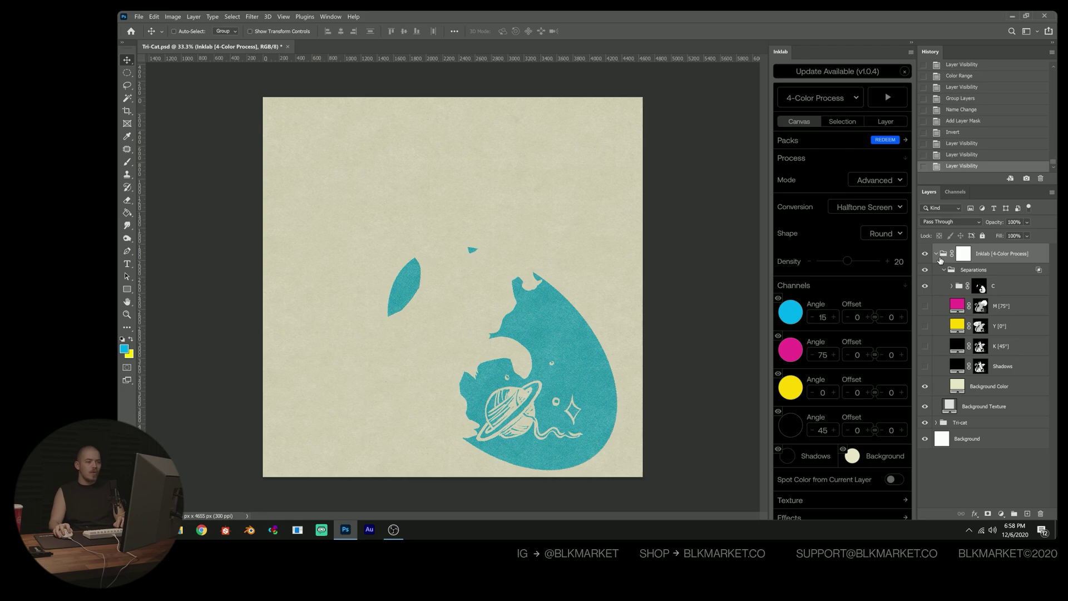
left_click(935, 254)
left_click(924, 253)
- Select the yellow shape of the Tri-cat artwork with Color Range
left_click(971, 272)
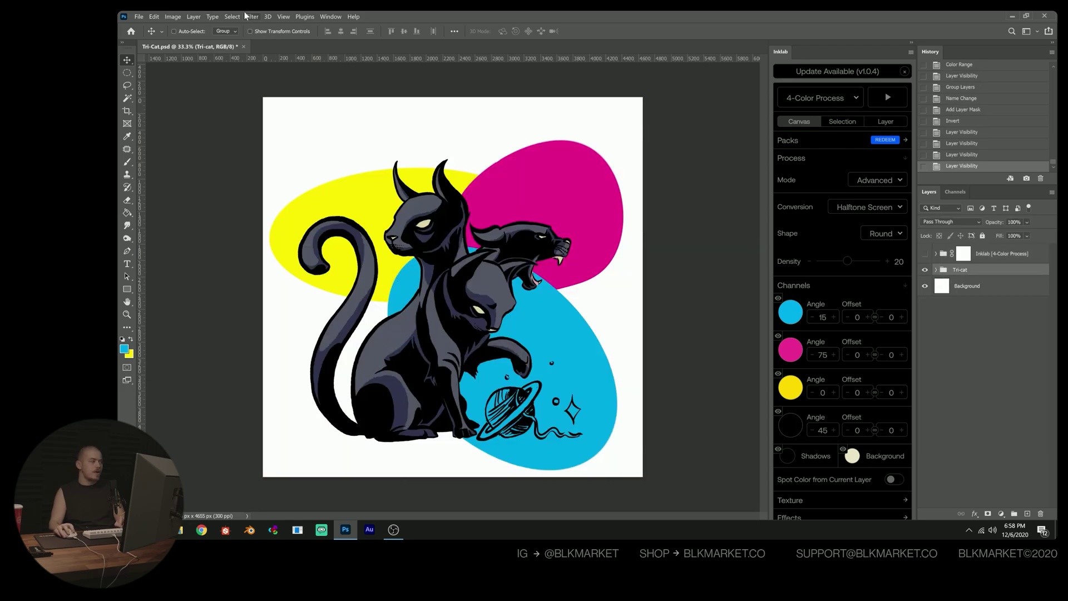
left_click(231, 17)
left_click(244, 101)
left_click(301, 222)
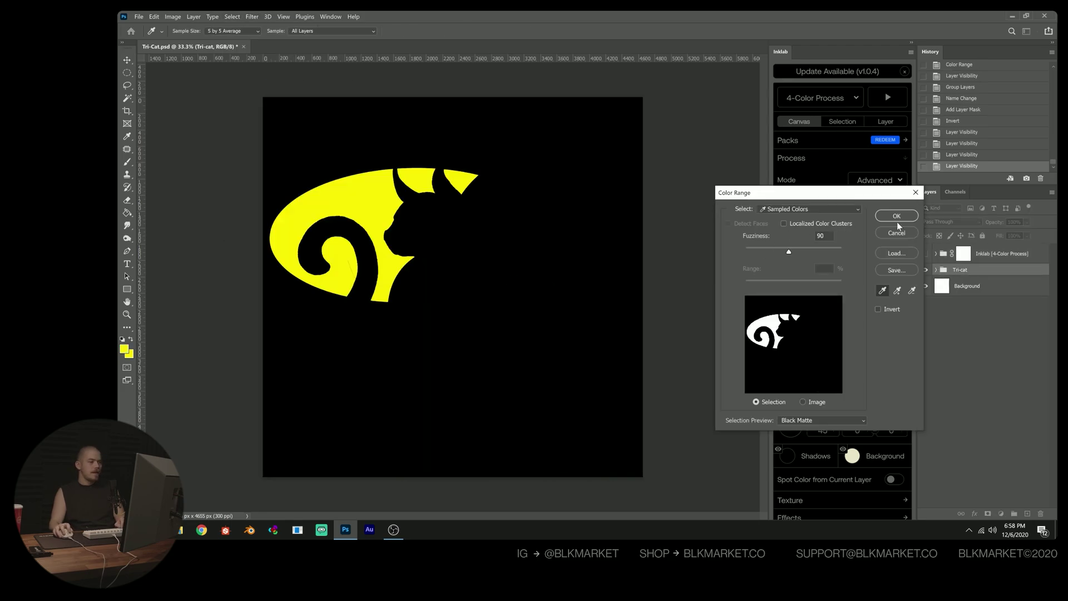
left_click(893, 215)
- Show the Inklab print and make the Y [0°] separation visible and selected
left_click(924, 253)
left_click(963, 254)
left_click(936, 254)
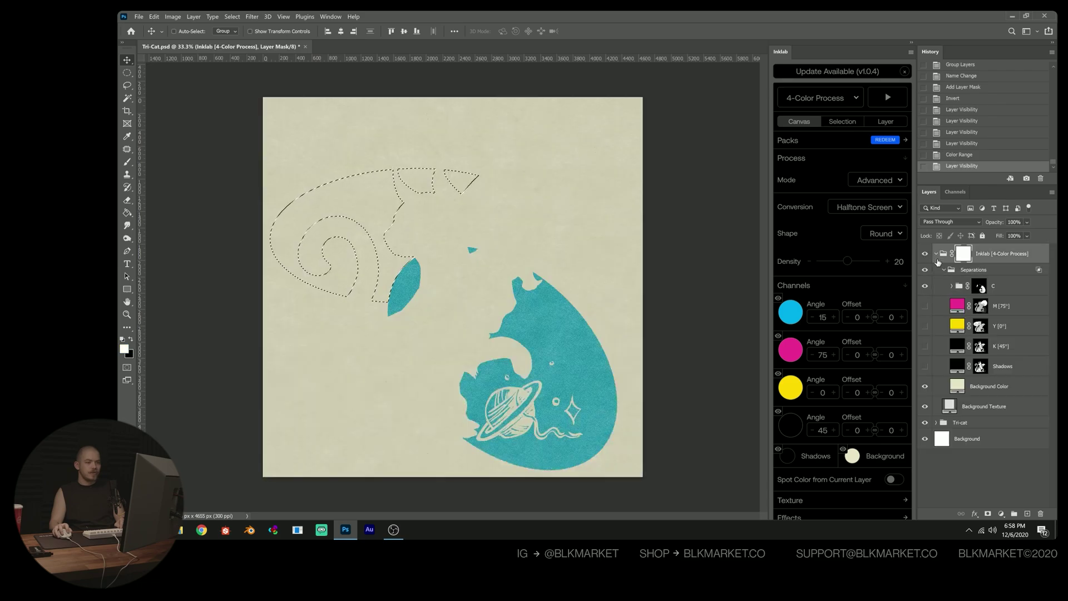
left_click(925, 326)
left_click(1011, 333)
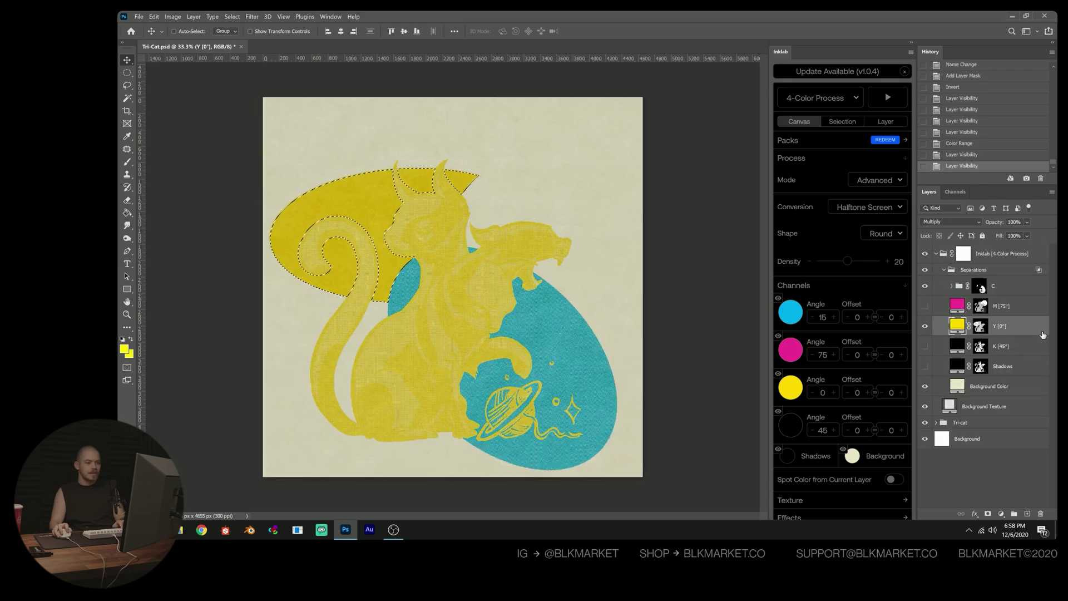
- Group the yellow separation, name it Y, and mask it to the yellow ellipse
key("ctrl+g")
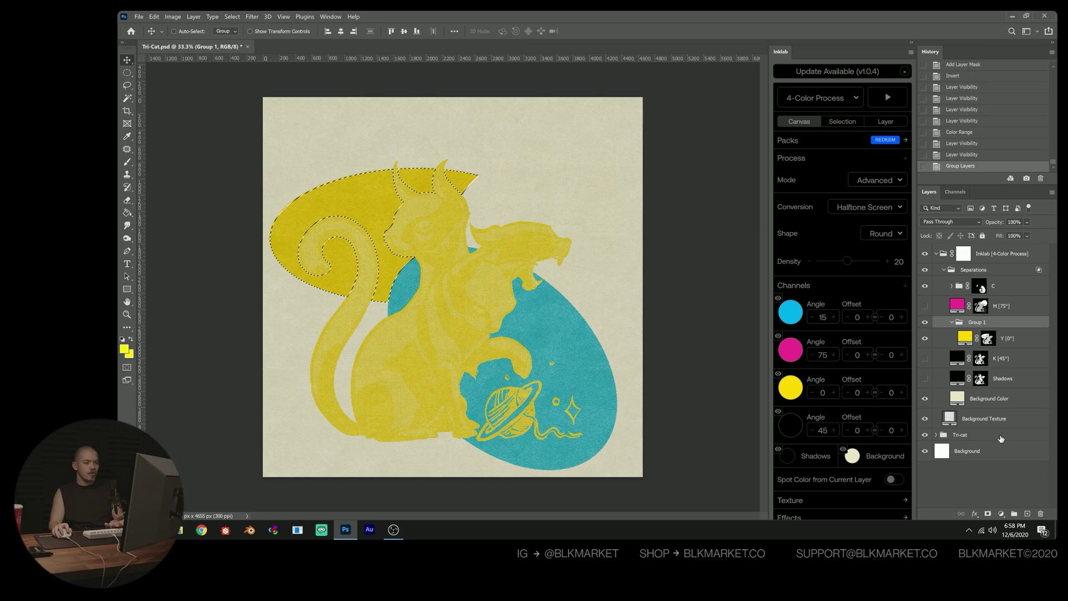
double_click(974, 322)
type("Y")
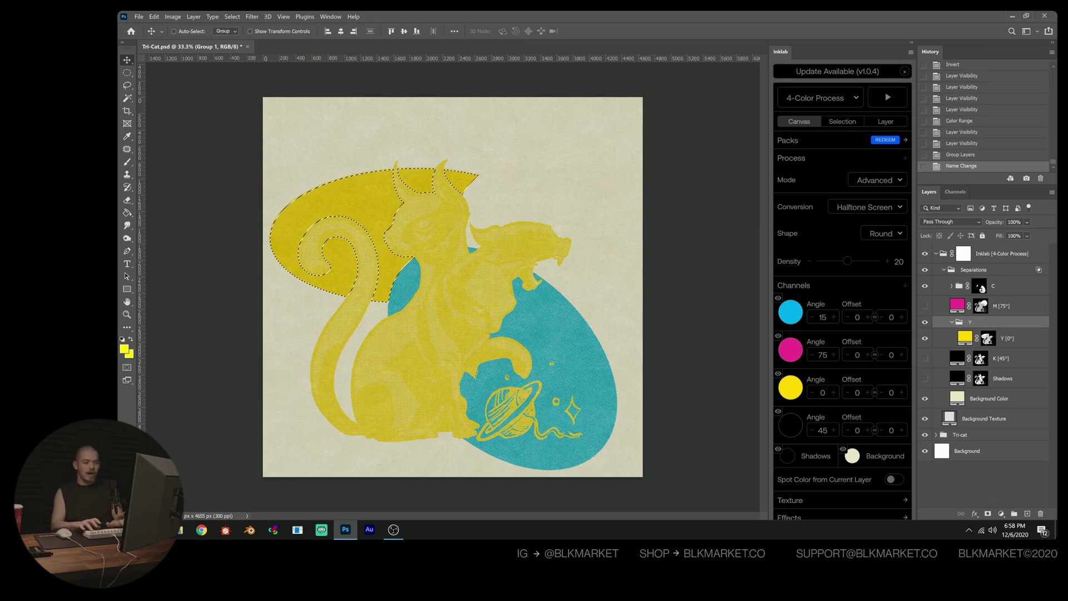
key("Return")
left_click(951, 323)
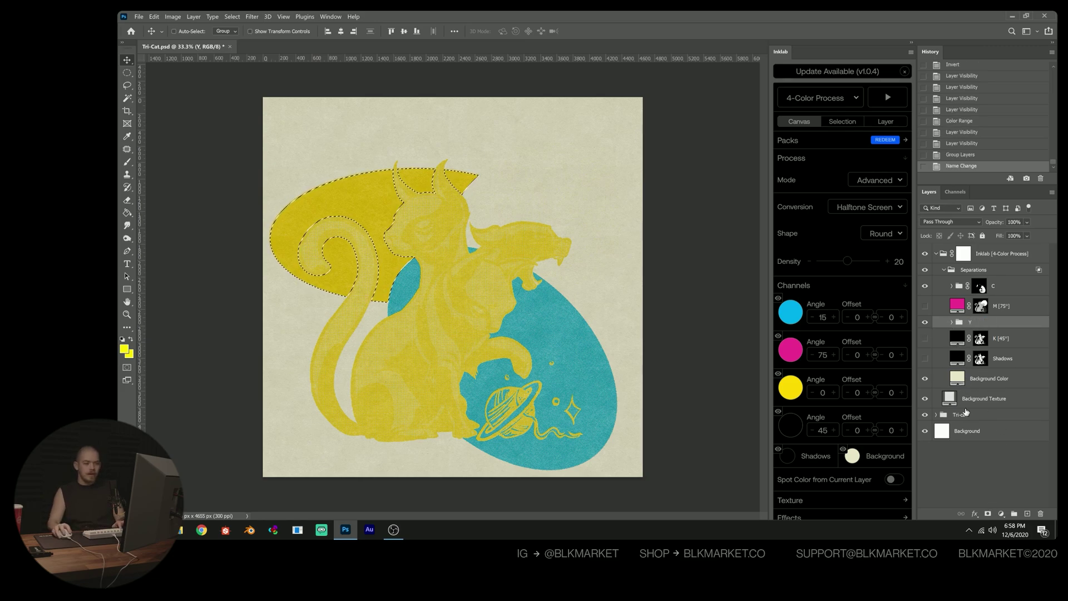
left_click(987, 514)
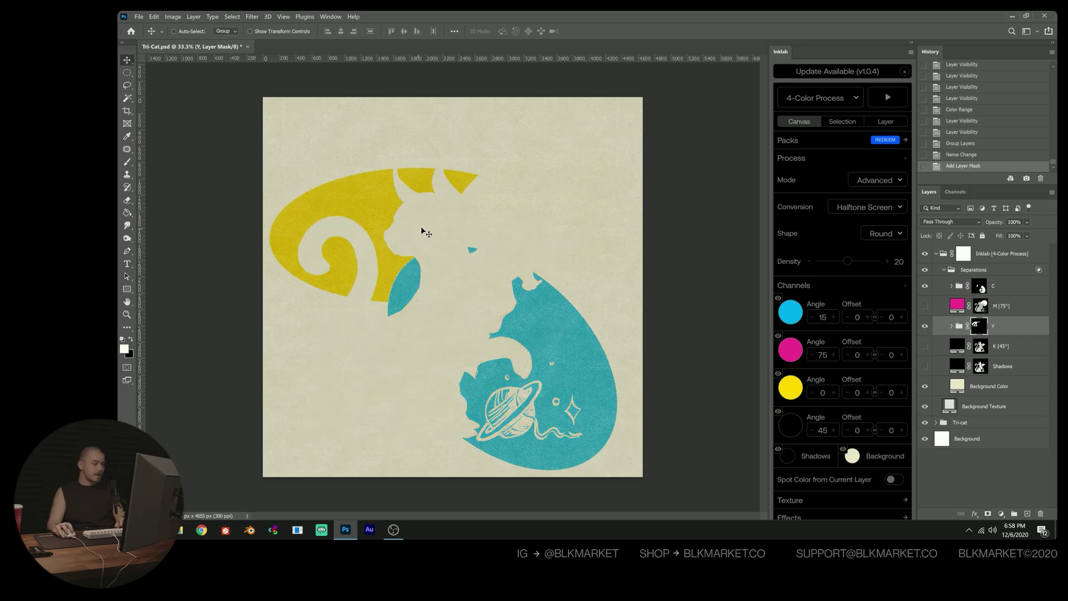
- Zoom in on the halftone edge to check the masking
key("z")
left_click_drag(400, 287, 425, 274)
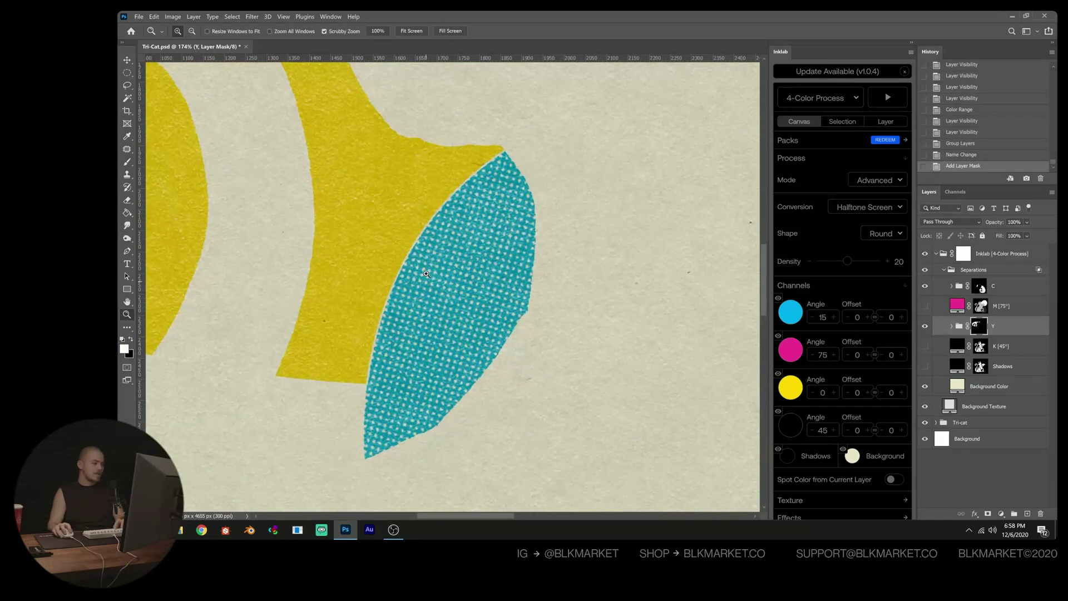
scroll(423, 202, "down", 6)
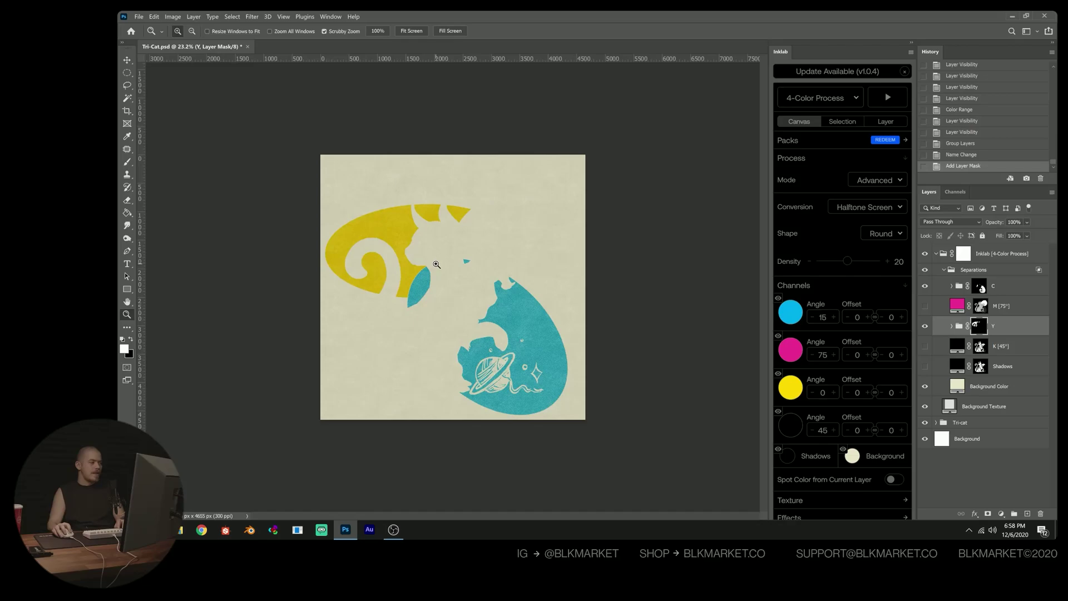
scroll(427, 264, "up", 1)
key("v")
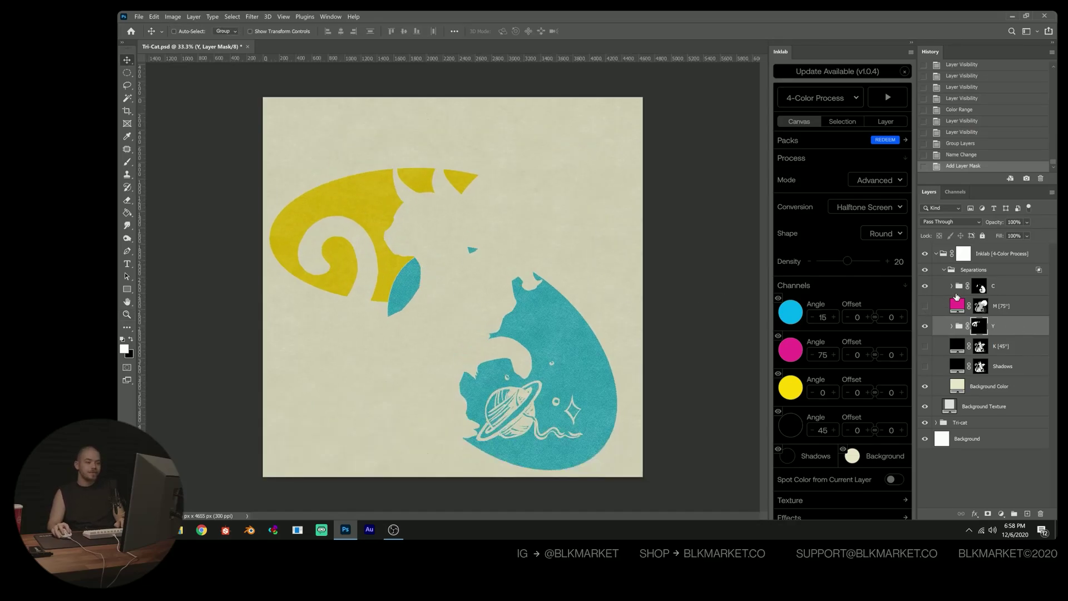
- Hide the Inklab render and select the magenta shape of the Tri-cat artwork with Color Range
left_click(940, 255)
left_click(936, 254)
left_click(925, 254)
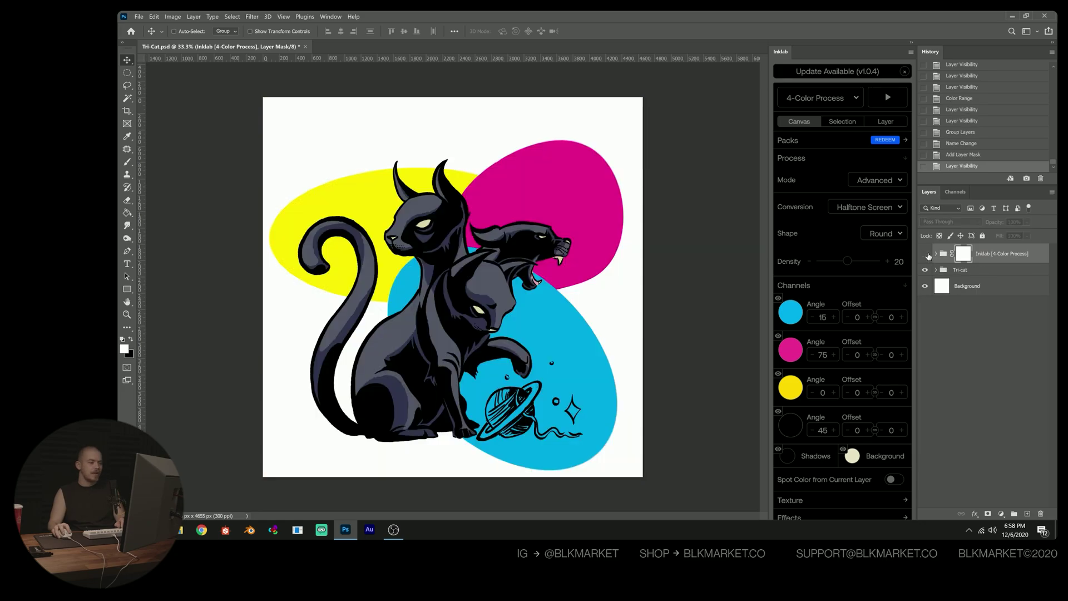
left_click(231, 16)
left_click(248, 104)
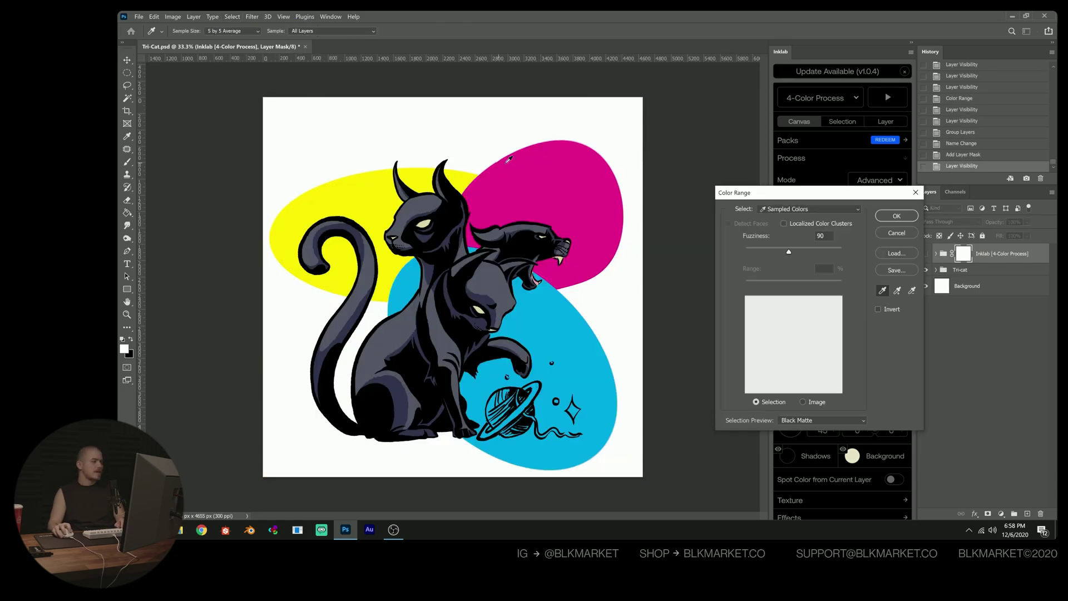
left_click(902, 237)
left_click(987, 272)
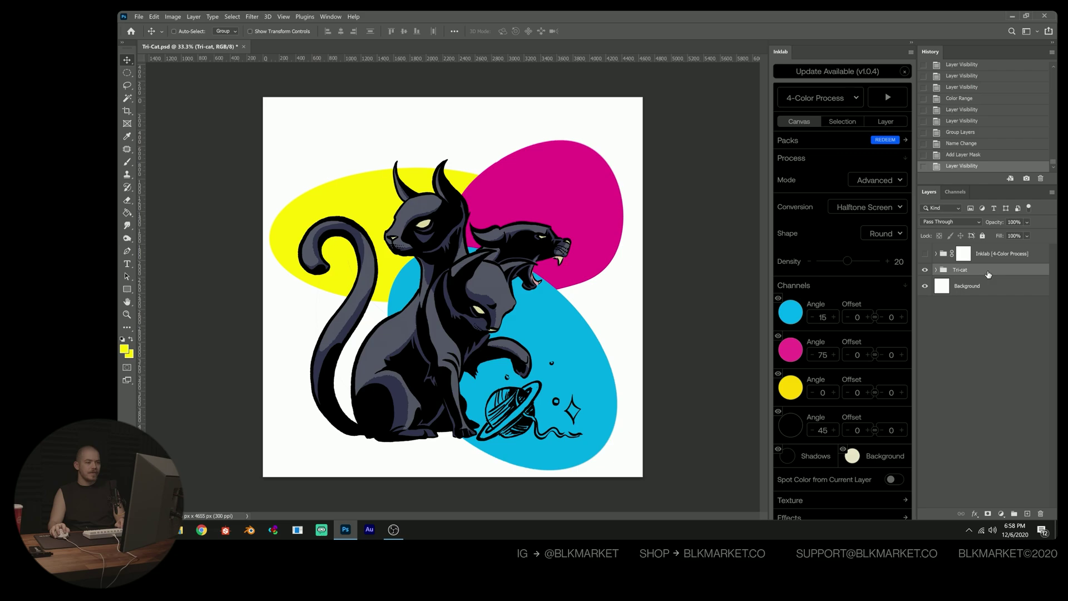
left_click(232, 16)
left_click(247, 104)
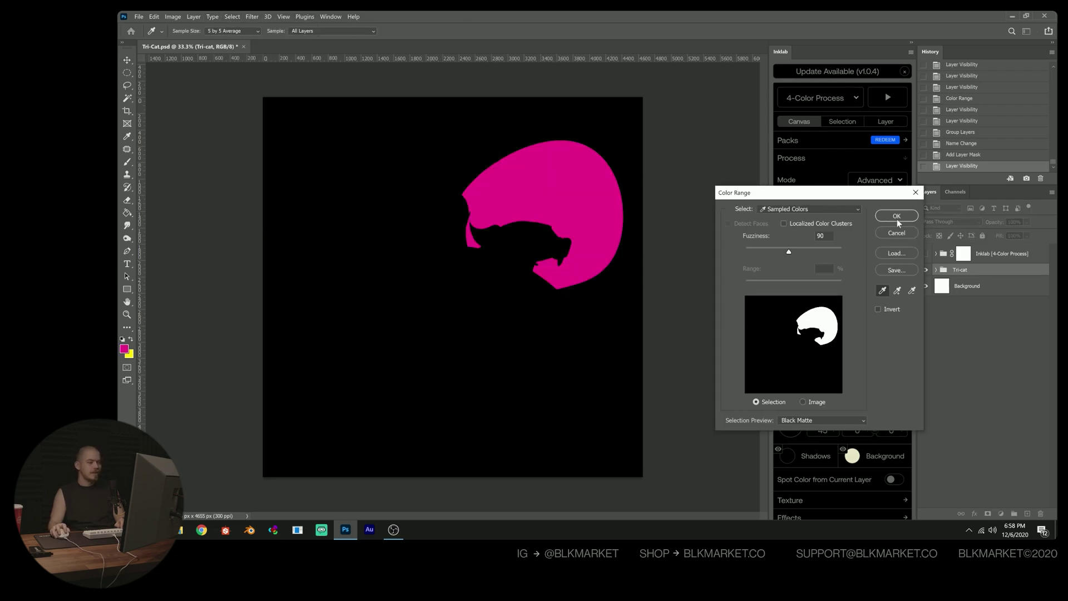
left_click(897, 216)
- Put the M [75°] separation into visible Group 1 and mask it to the magenta shape
left_click(925, 254)
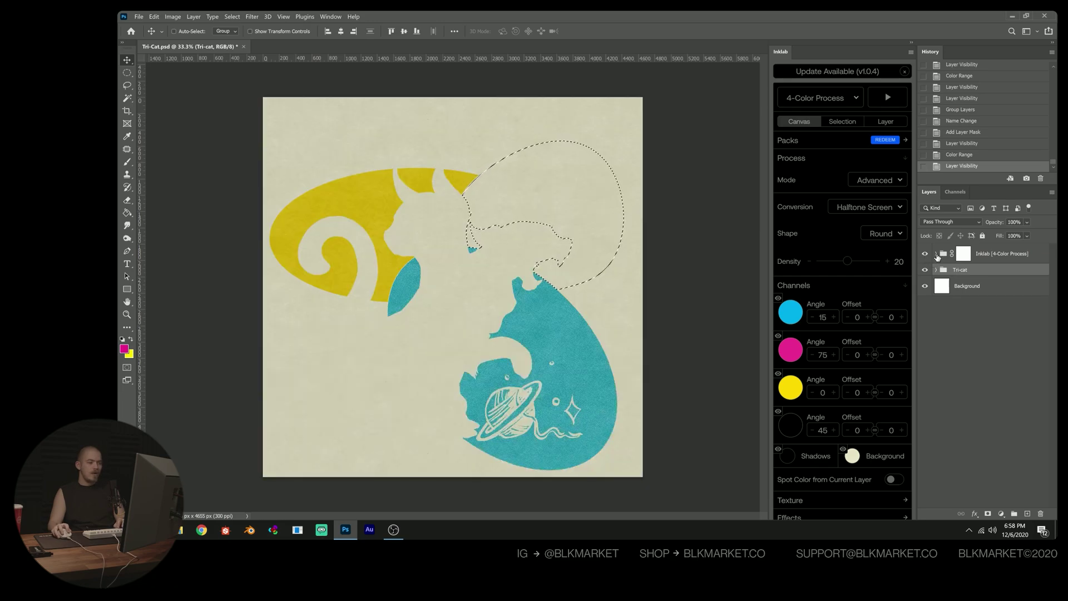
left_click(937, 256)
left_click(990, 303)
key("ctrl+g")
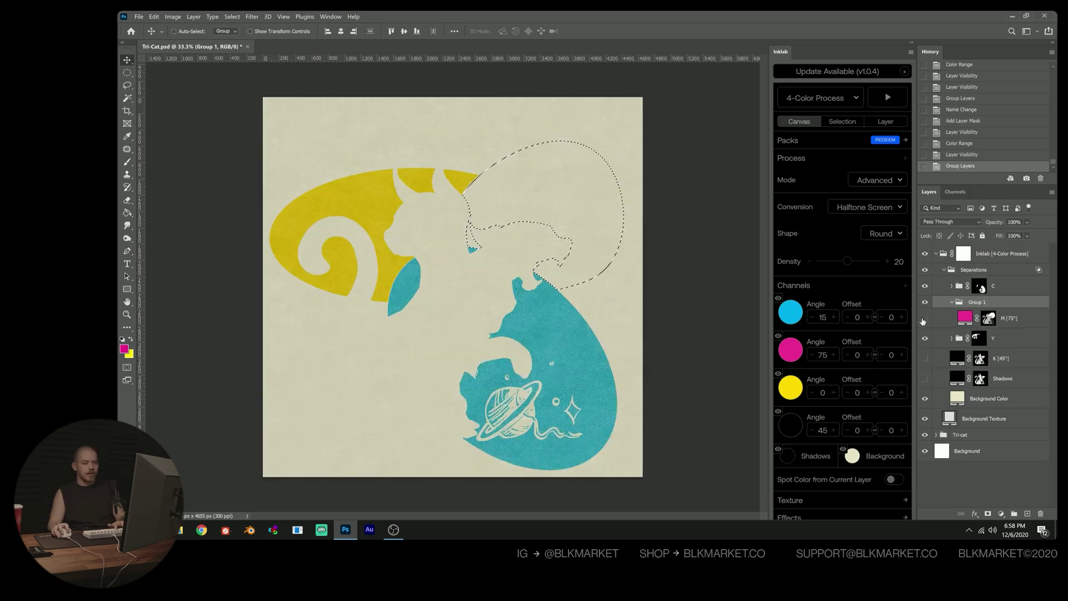
left_click(925, 322)
left_click(951, 302)
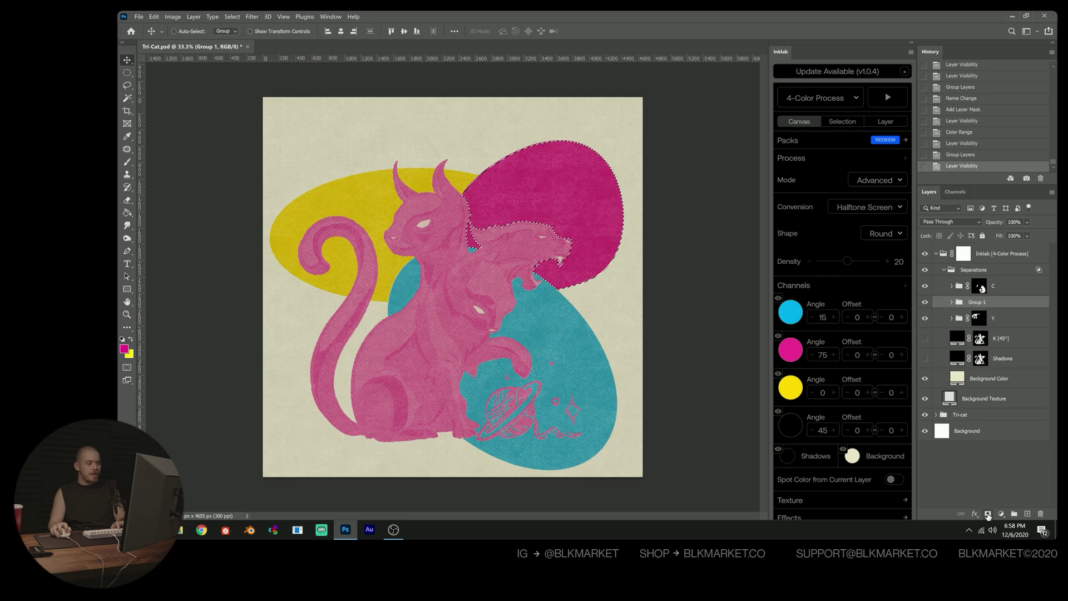
left_click(987, 515)
- Shift the view and temporarily disable Group 1's mask to compare
scroll(544, 247, "up", 1)
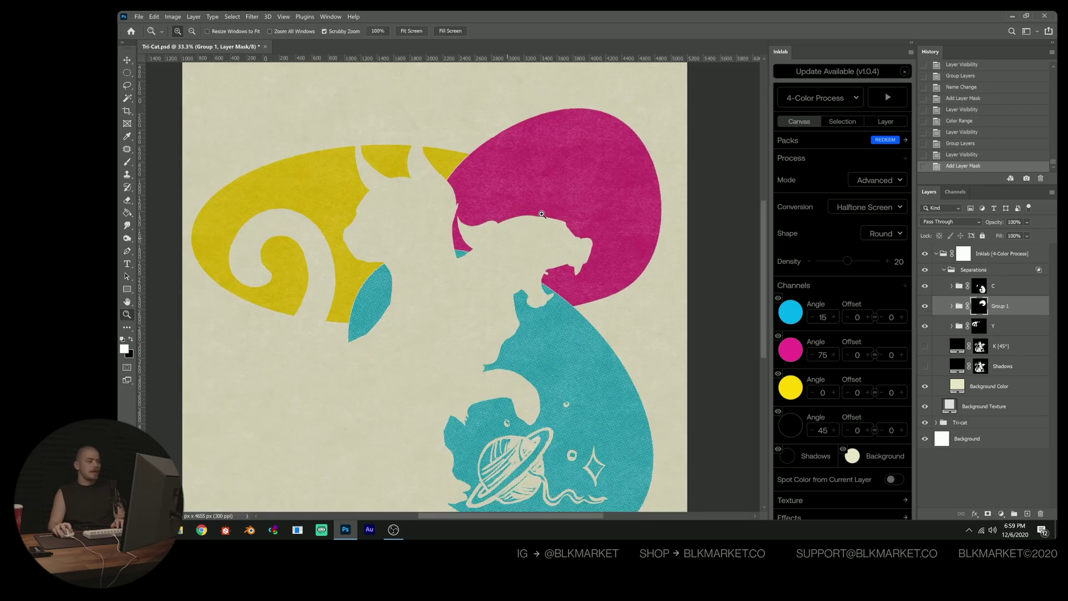
left_click_drag(508, 211, 534, 204)
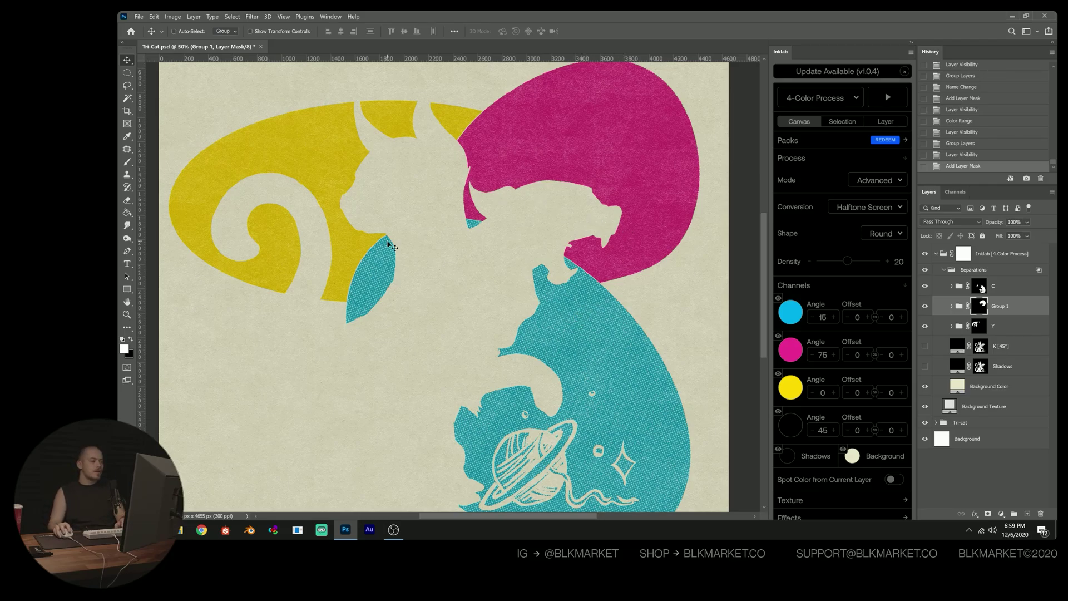
left_click(979, 307, "shift")
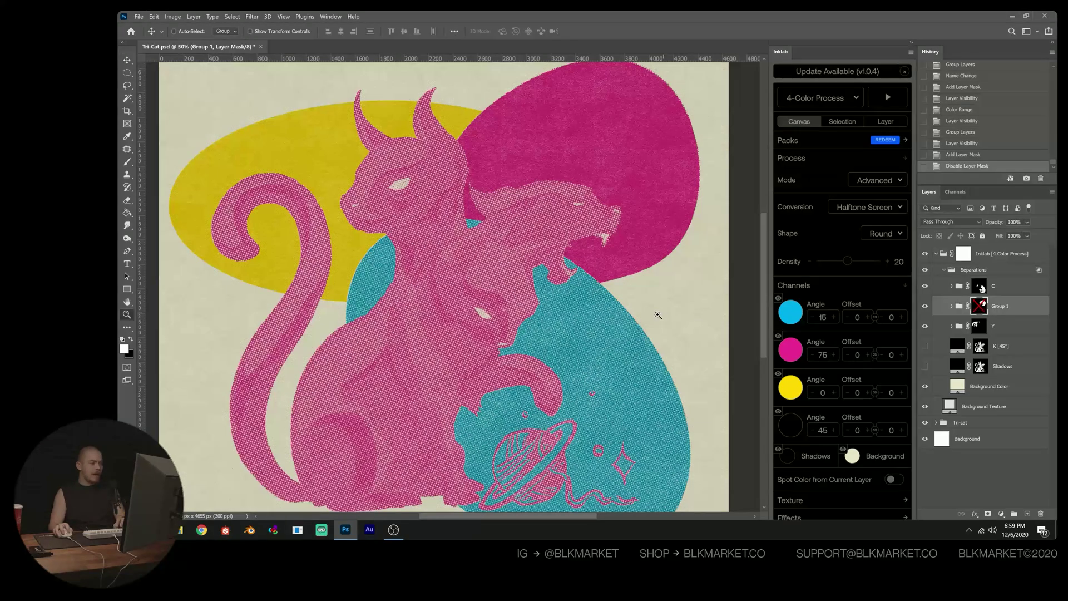
- Zoom in and re-enable Group 1's mask so magenta stays inside the pink oval
left_click_drag(517, 256, 565, 305)
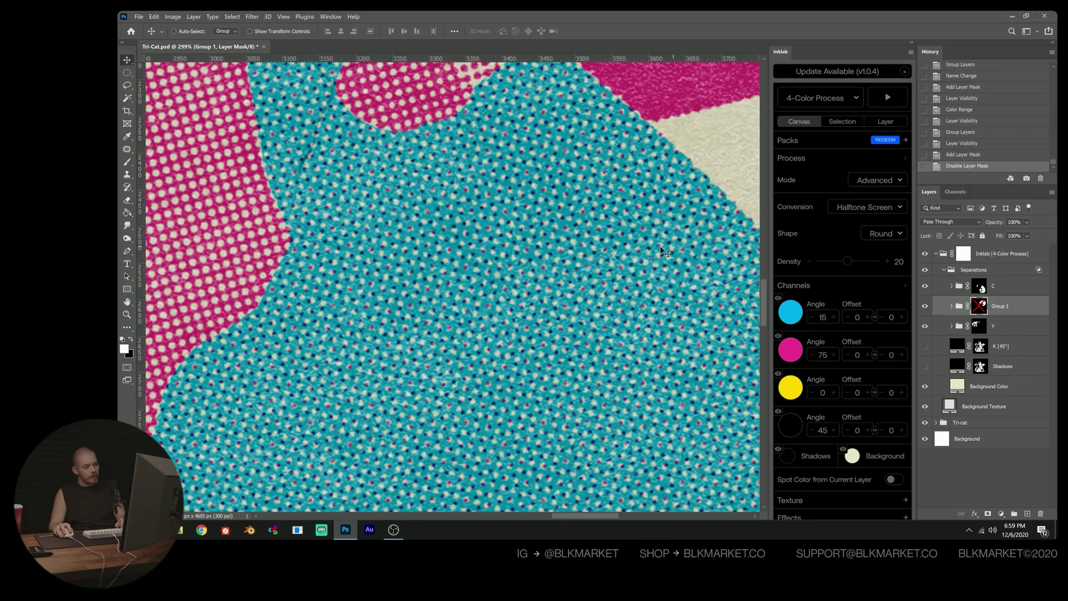
left_click(980, 307, "shift")
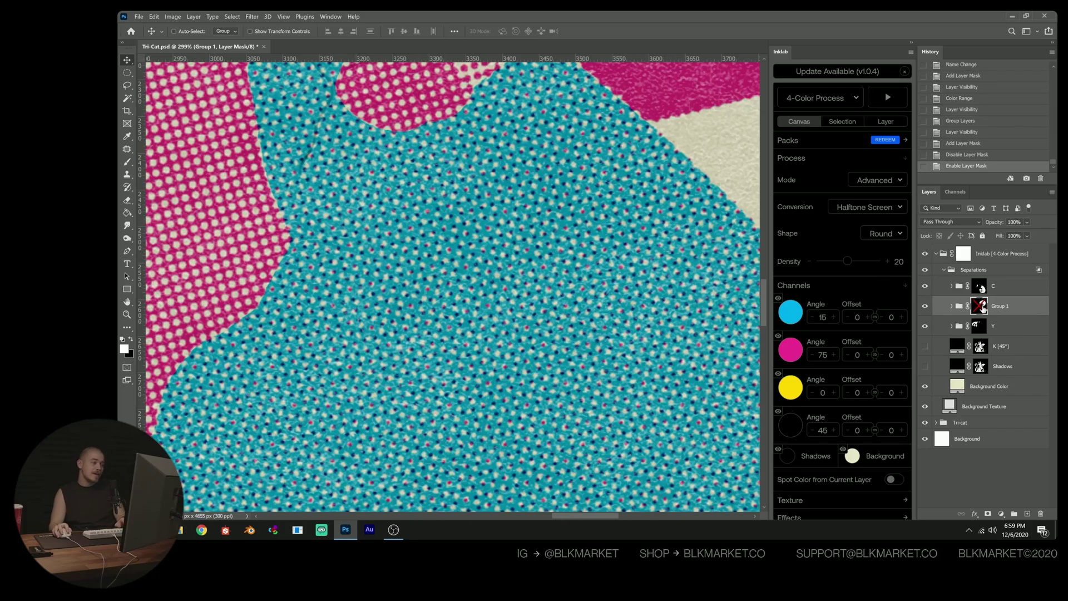
scroll(507, 332, "down", 5)
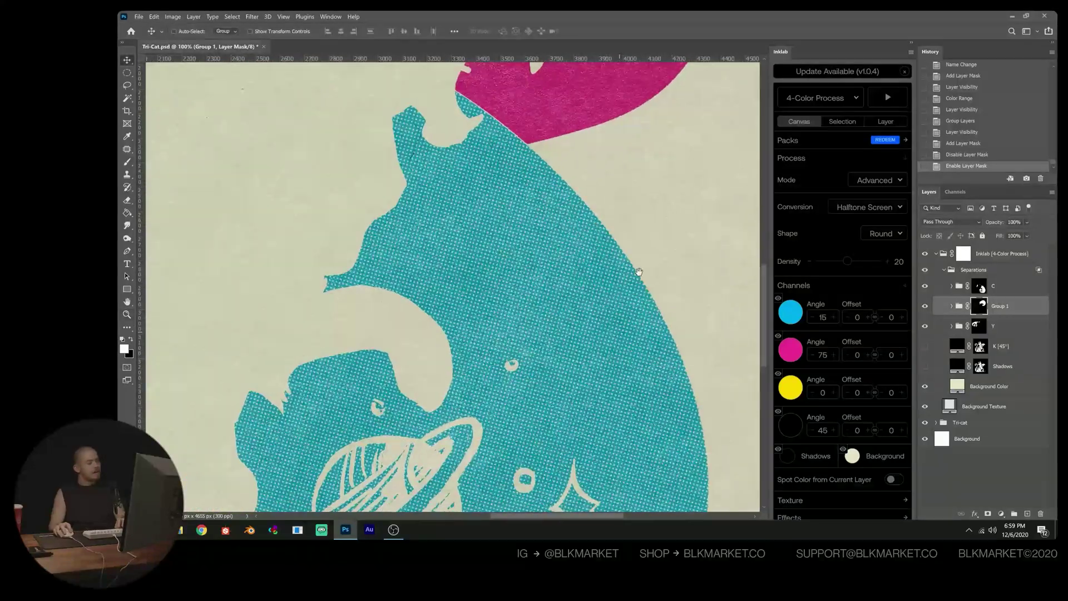
left_click_drag(638, 271, 639, 221)
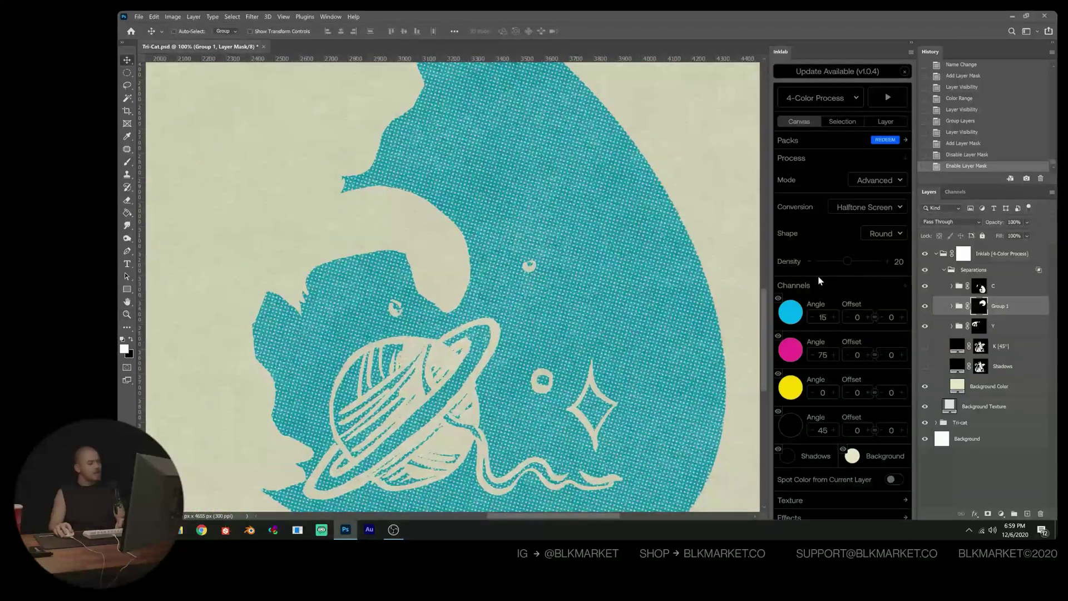
left_click(981, 307, "shift")
left_click(981, 307, "shift")
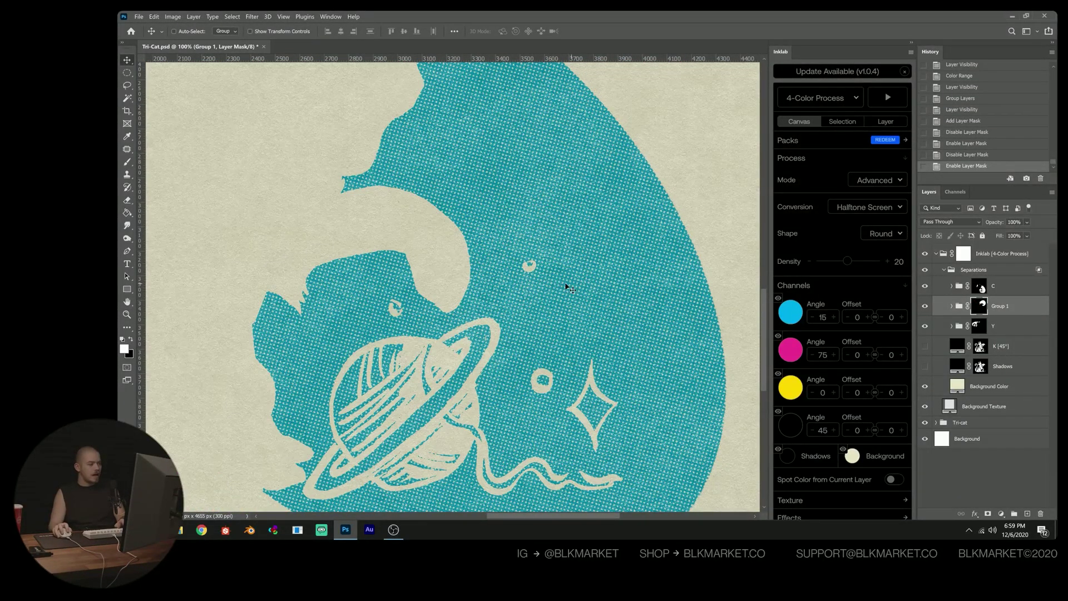
scroll(475, 272, "down", 3)
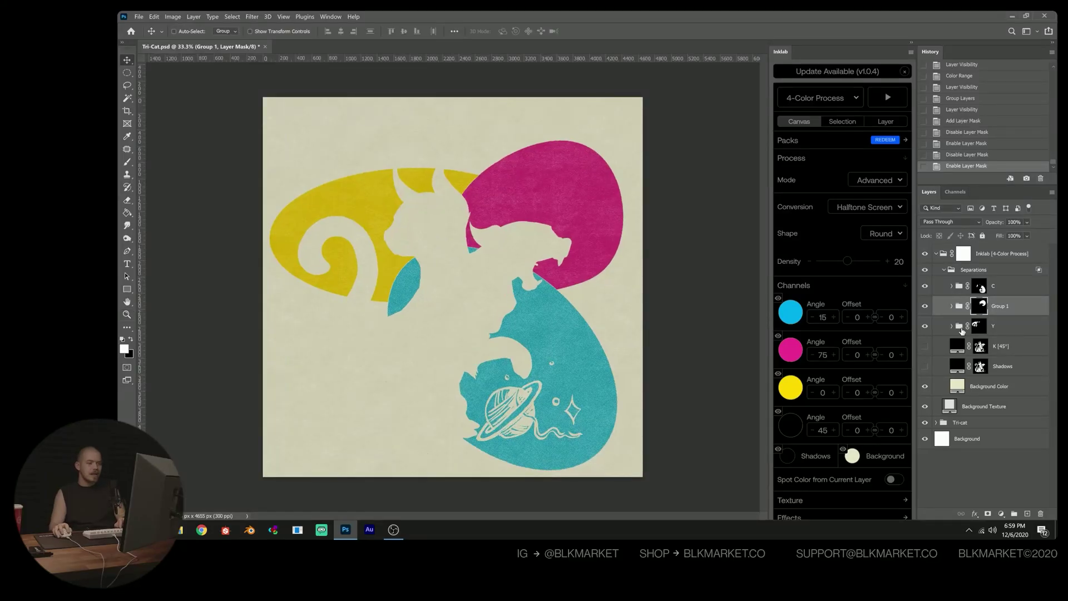
- Show the K [45°] black separation, then compare the Inklab 3 and Snapshot 5 history states
left_click(925, 346)
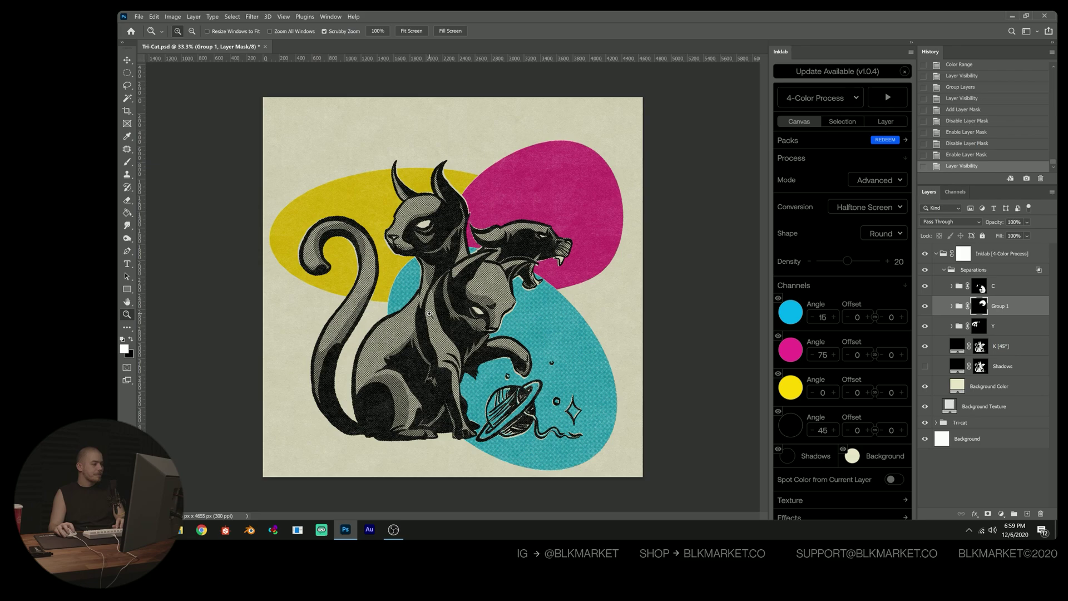
scroll(417, 309, "up", 1)
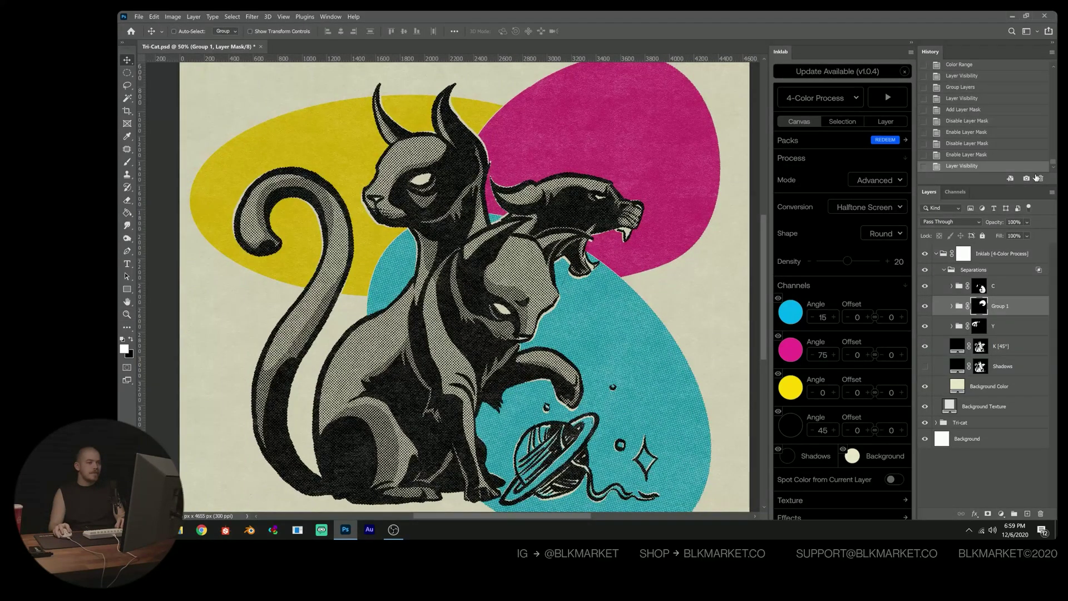
left_click_drag(1054, 166, 1018, 116)
scroll(1019, 116, "up", 8)
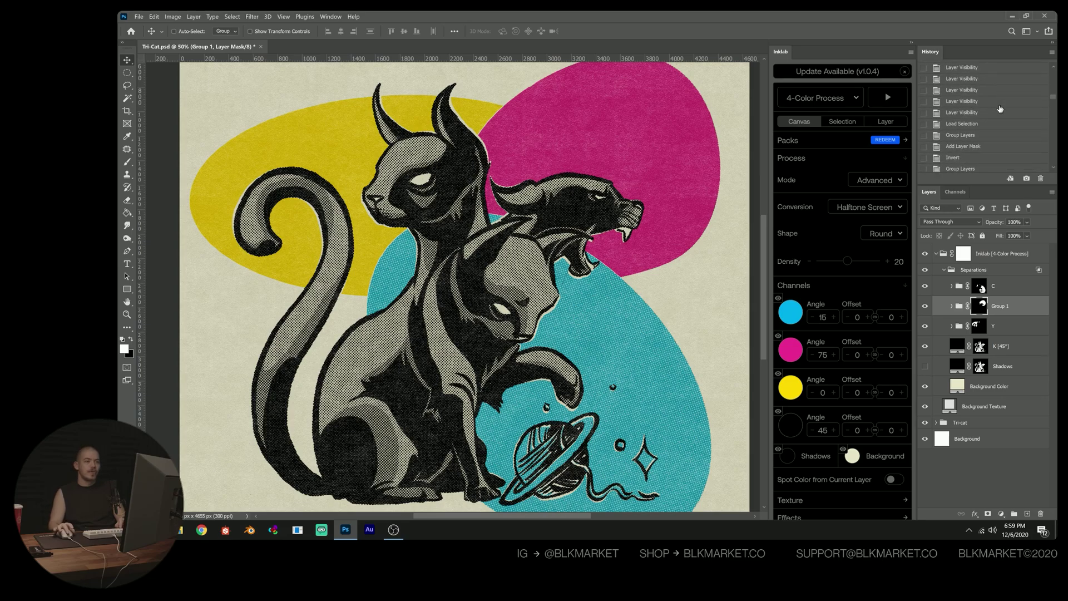
scroll(1000, 108, "up", 6)
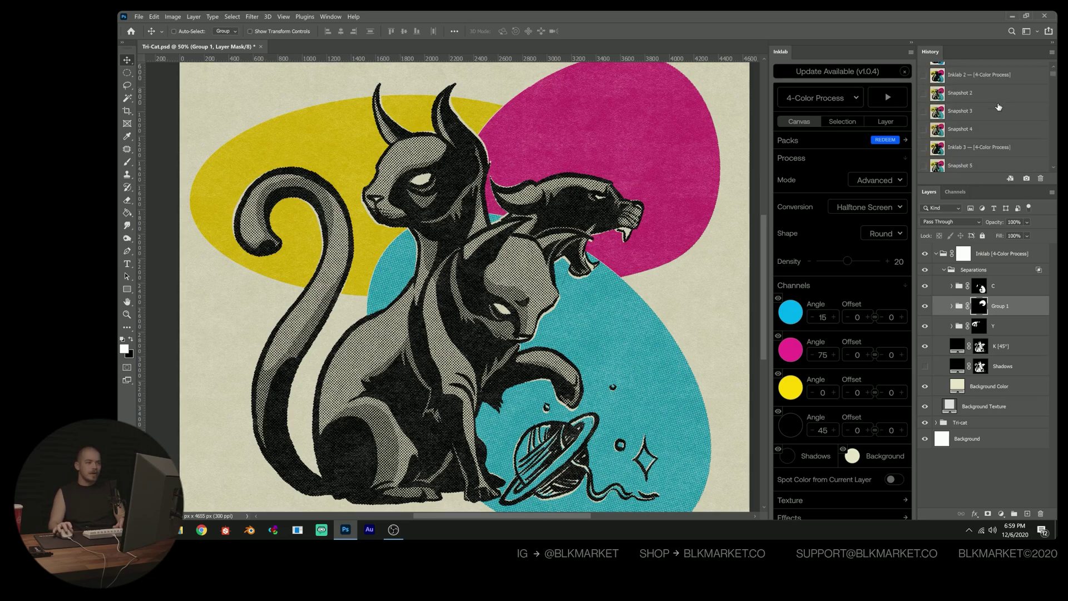
left_click(997, 103)
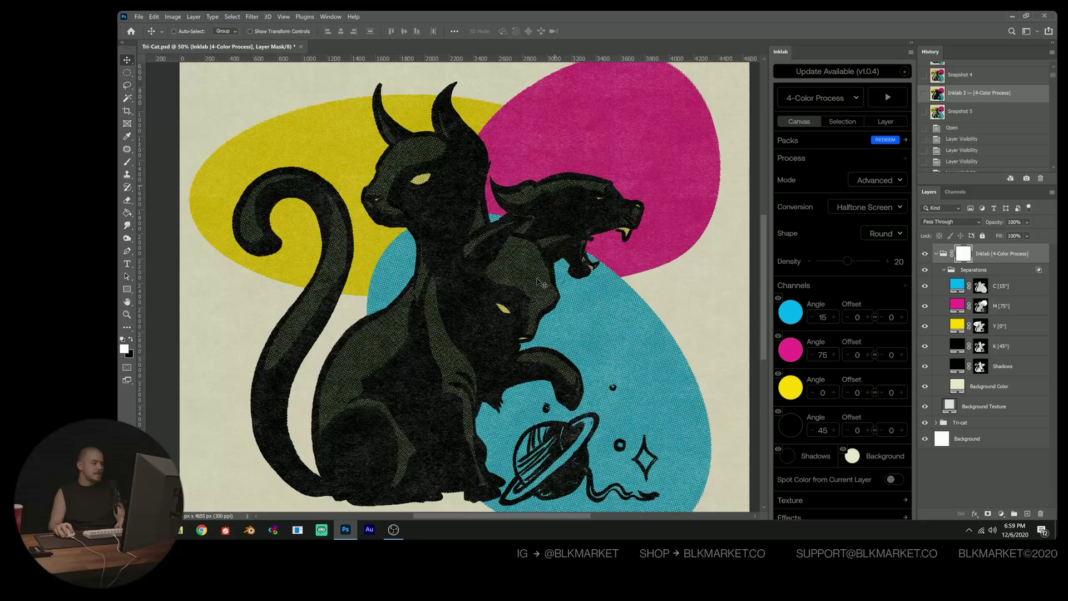
left_click_drag(534, 284, 535, 267)
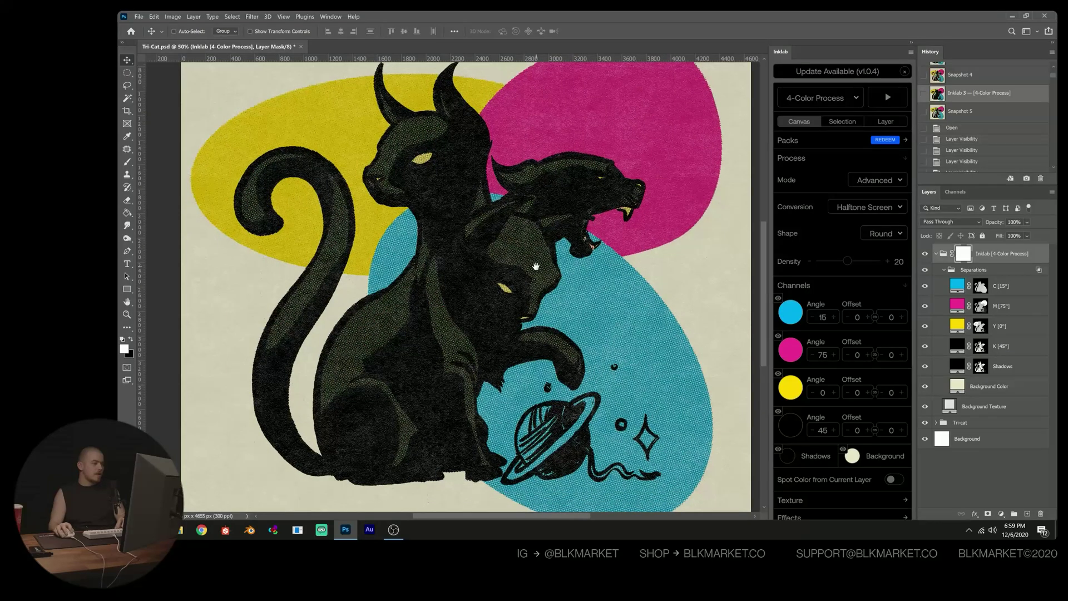
left_click(980, 117)
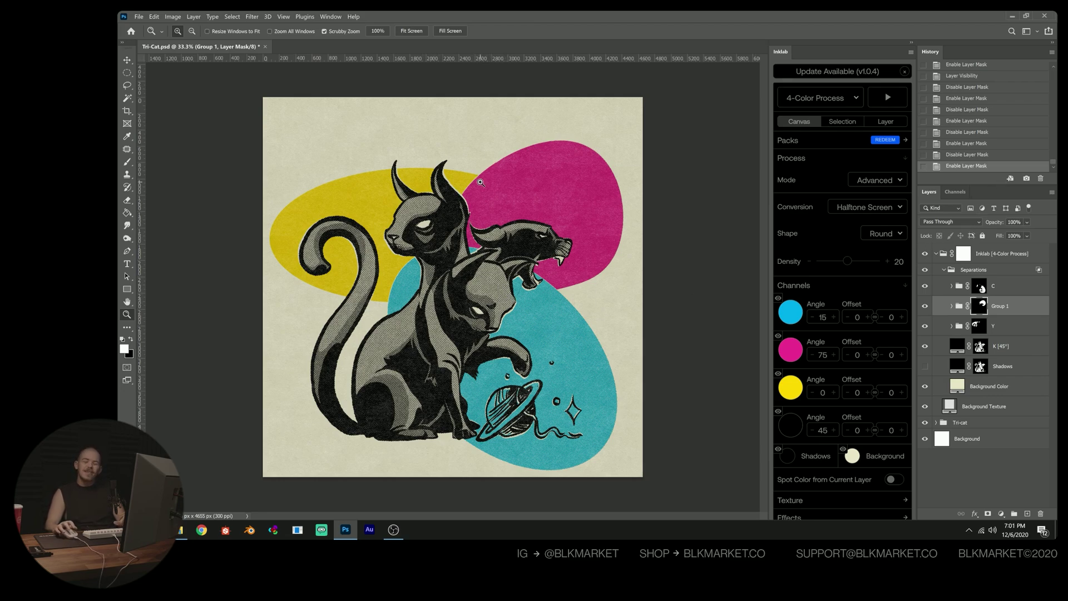
- Zoom and pan to inspect the pink and yellow edges by the horn and the black outline
left_click_drag(478, 185, 497, 176)
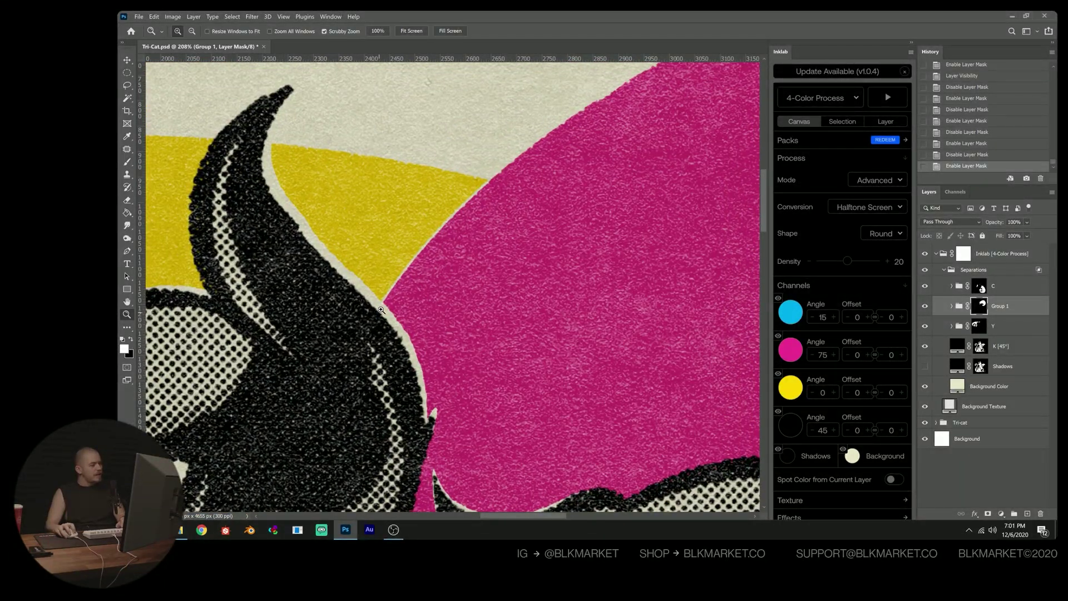
left_click_drag(440, 237, 473, 228)
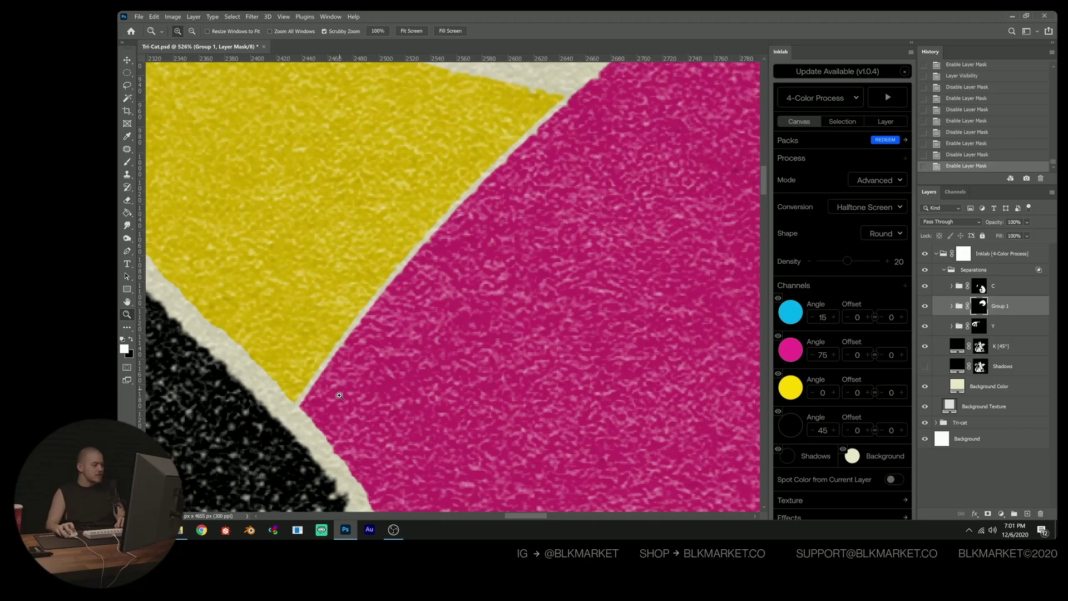
left_click_drag(339, 396, 369, 206)
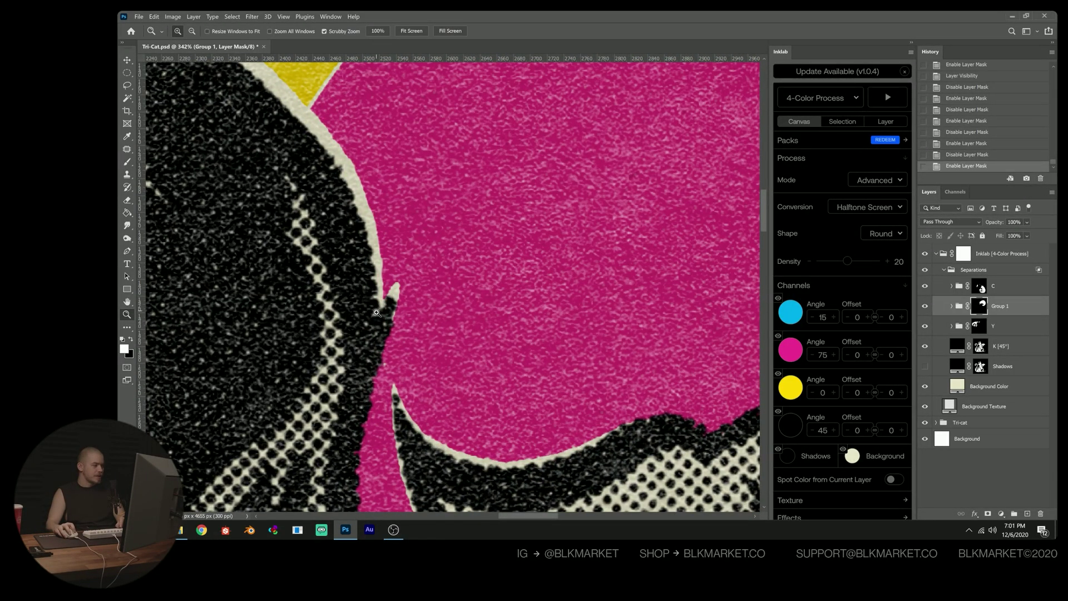
left_click_drag(379, 367, 396, 263)
left_click_drag(488, 443, 408, 322)
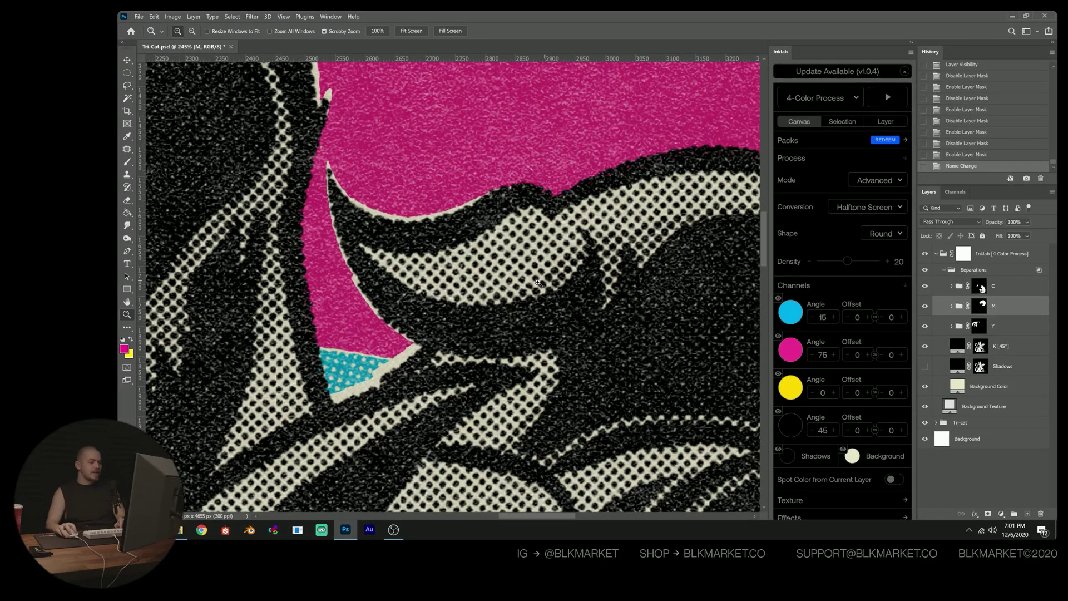
- Target the M group's layer mask and bring up the Blur filters
left_click(979, 309)
left_click_drag(452, 197, 469, 241)
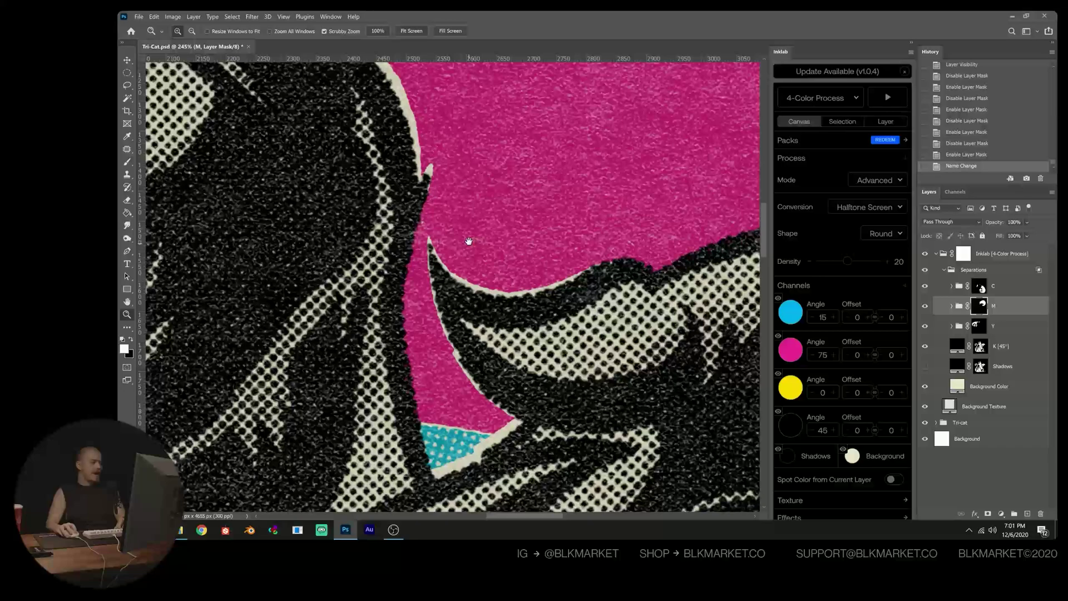
left_click(252, 16)
- Apply a 1-pixel Box Blur to the M mask, comparing the edge before and after
mouse_move(276, 132)
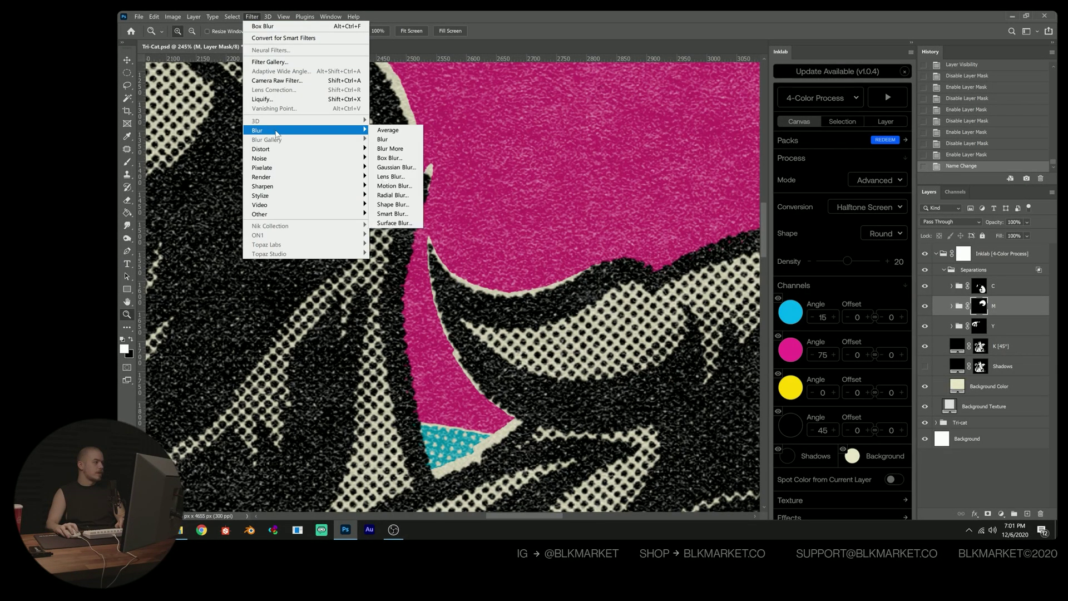
left_click(389, 158)
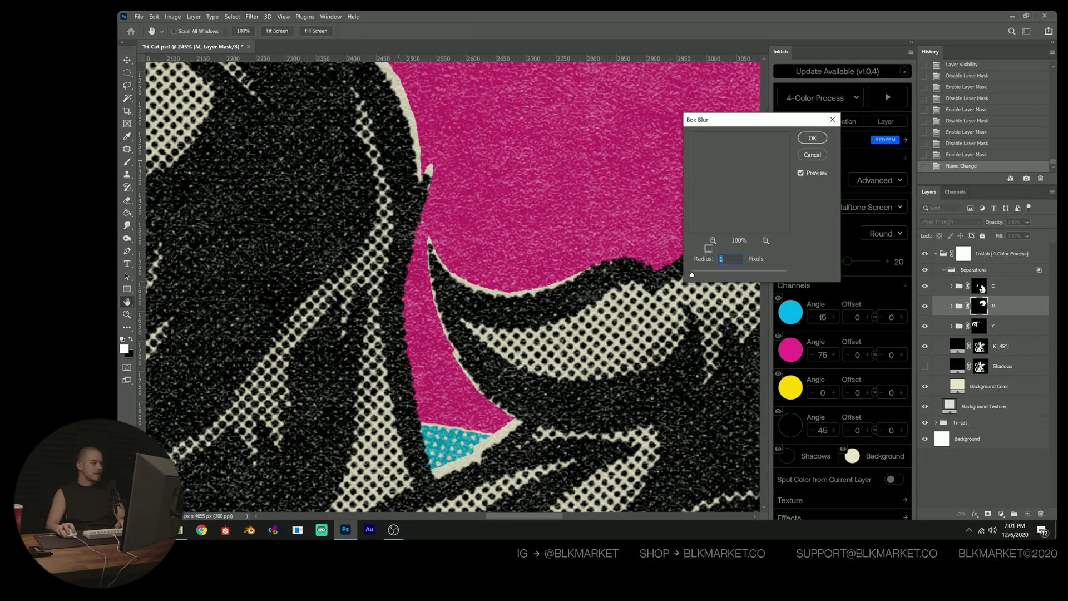
left_click(816, 142)
key("z")
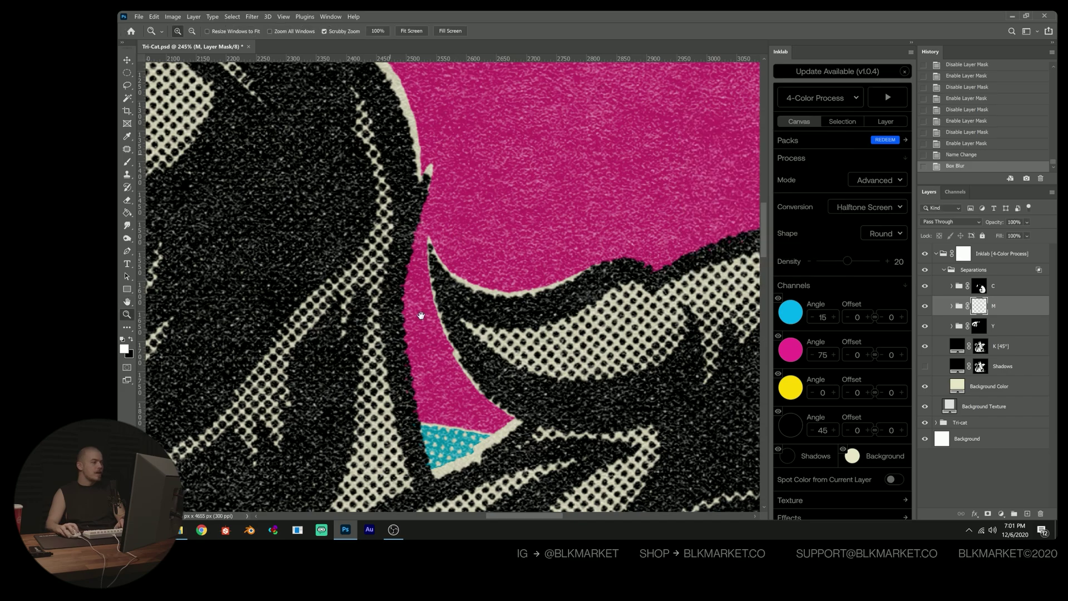
left_click_drag(417, 310, 462, 267)
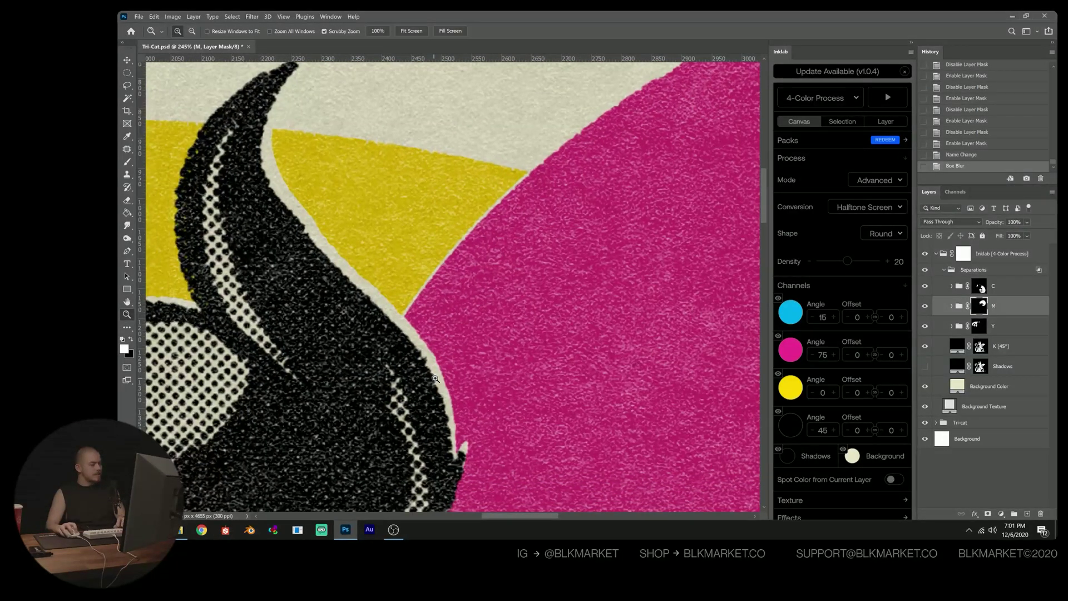
left_click_drag(435, 378, 463, 376)
key("ctrl+z")
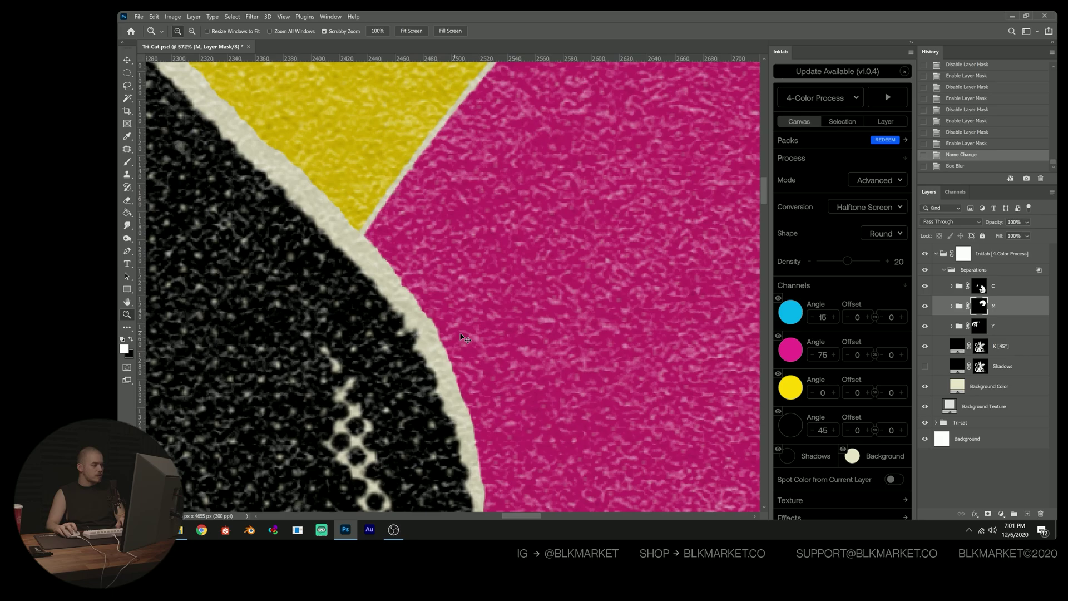
key("ctrl+shift+z")
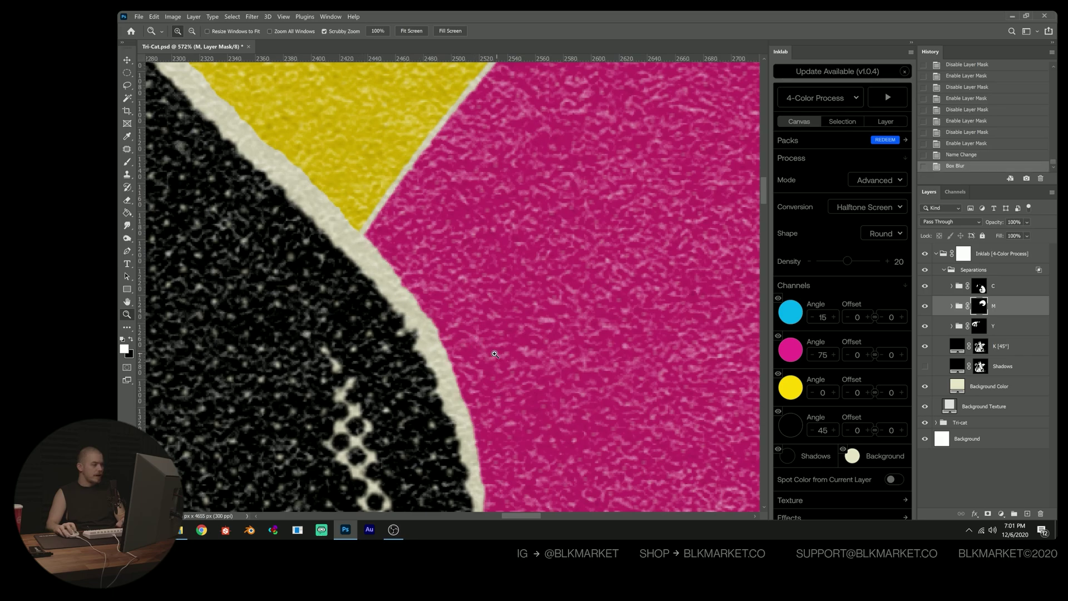
left_click_drag(445, 327, 383, 326)
left_click(410, 284)
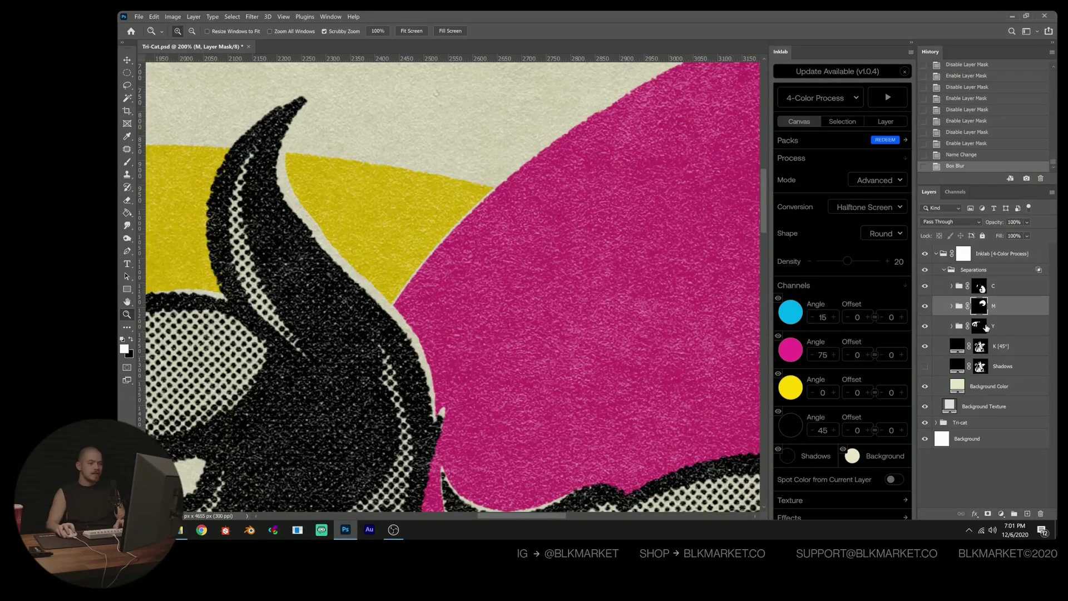
- Reapply the same Box Blur to the Y mask and then the C mask
left_click(983, 326)
left_click(252, 17)
left_click(262, 22)
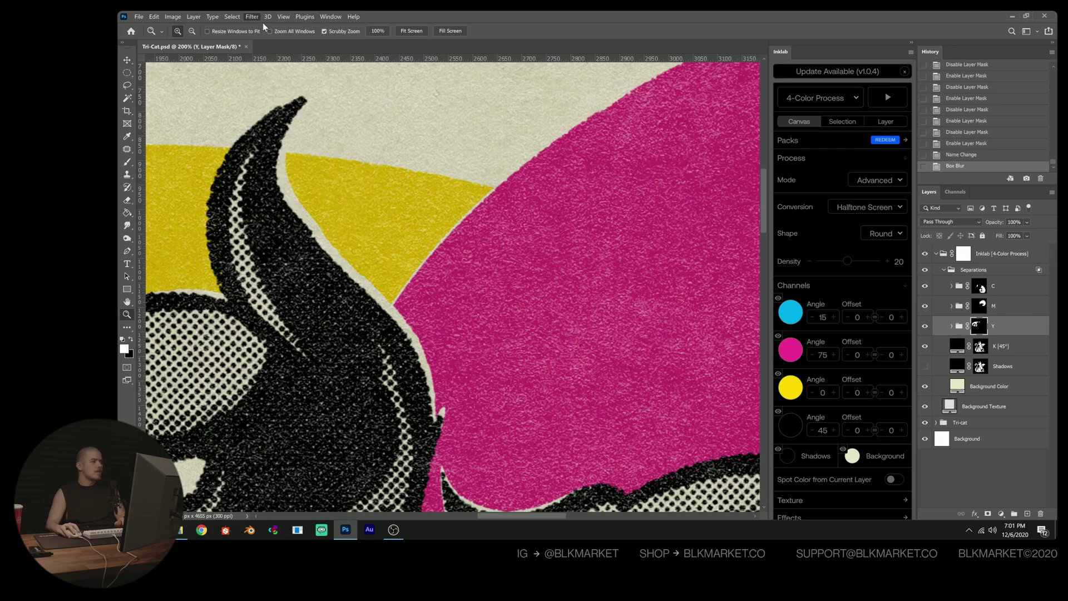
left_click_drag(332, 352, 464, 304)
scroll(556, 330, "up", 3)
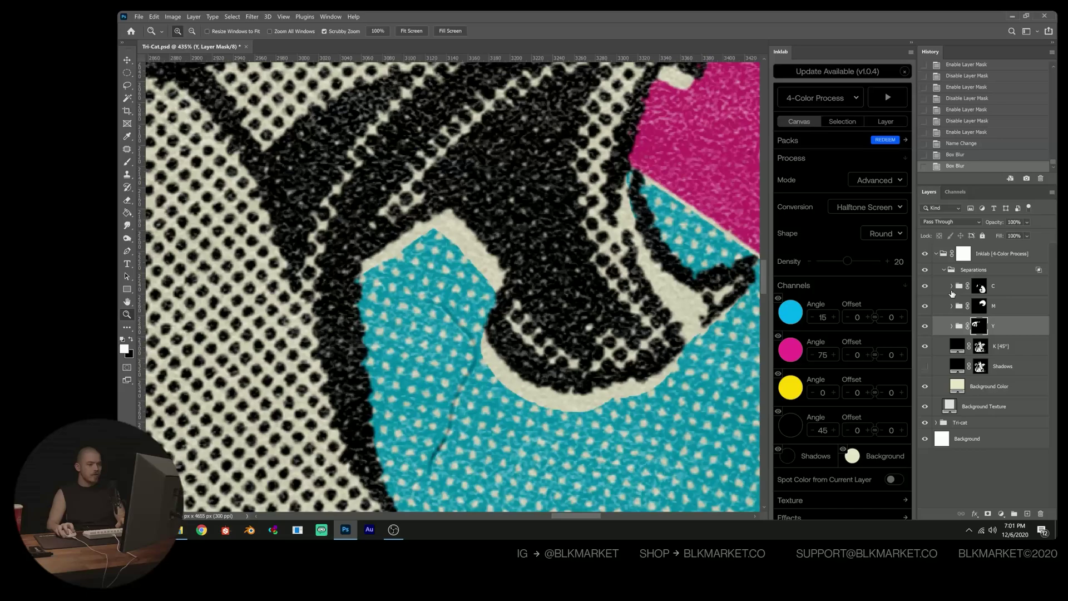
left_click(979, 288)
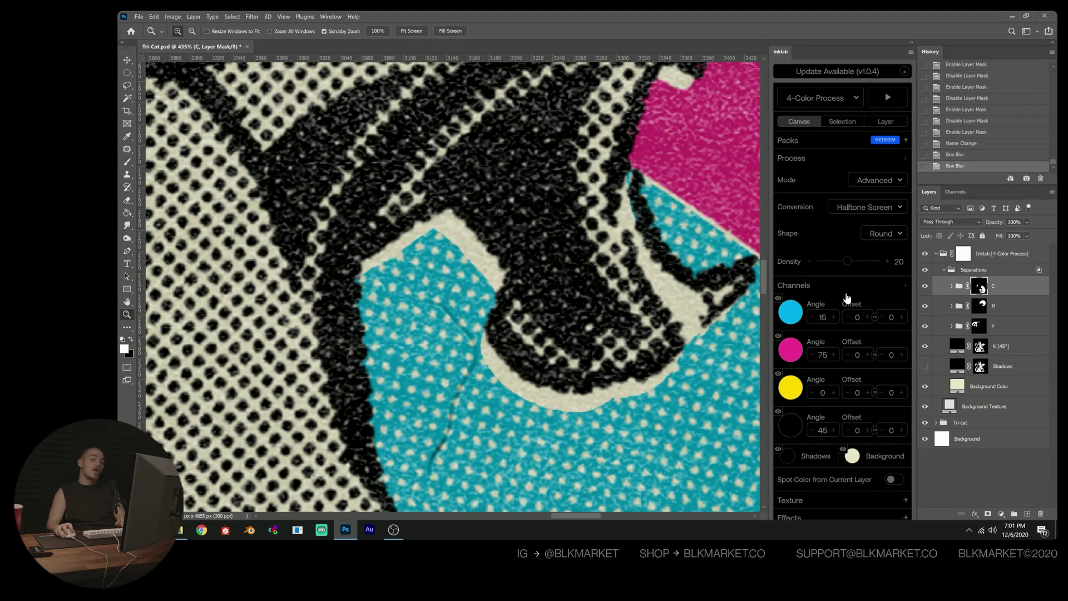
left_click(252, 17)
left_click(267, 28)
- Shift the M layer's mask to a new offset with the Move tool
key("ctrl+minus")
key("ctrl+minus")
key("ctrl+minus")
key("v")
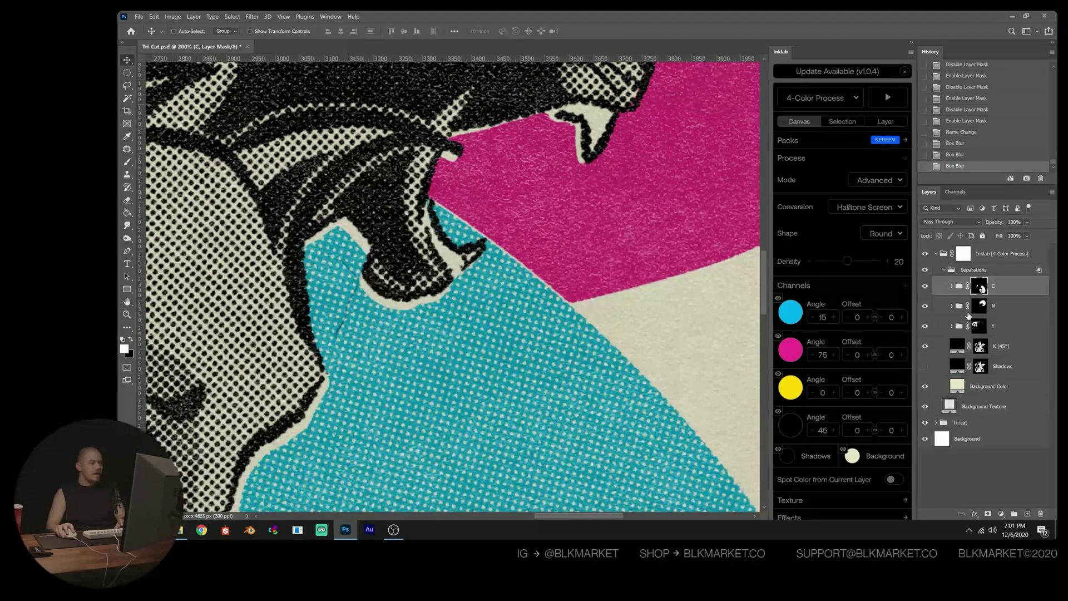
left_click(1009, 312)
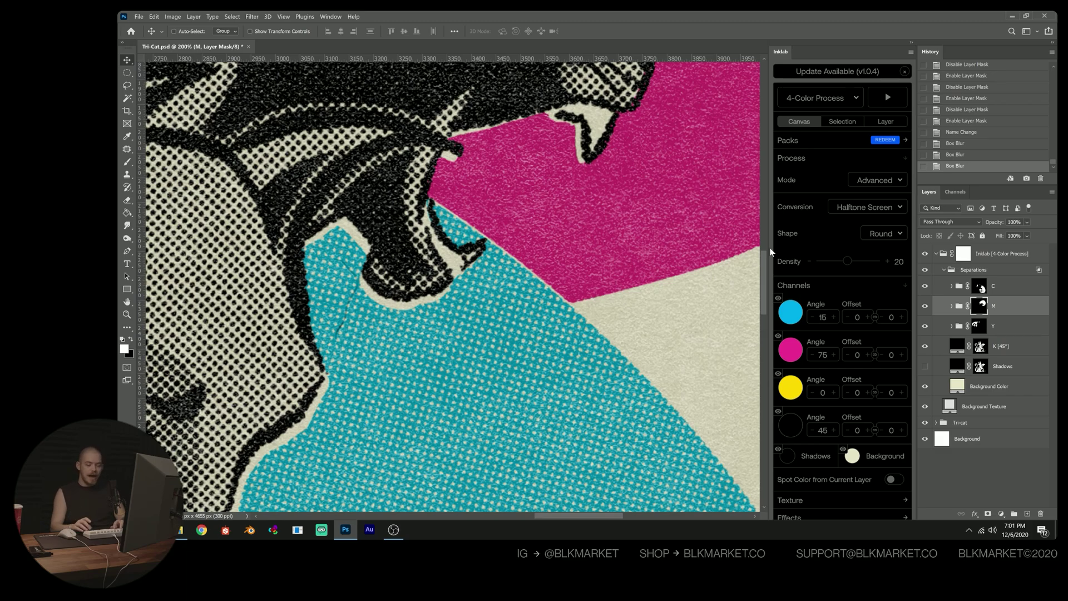
key("shift+Down")
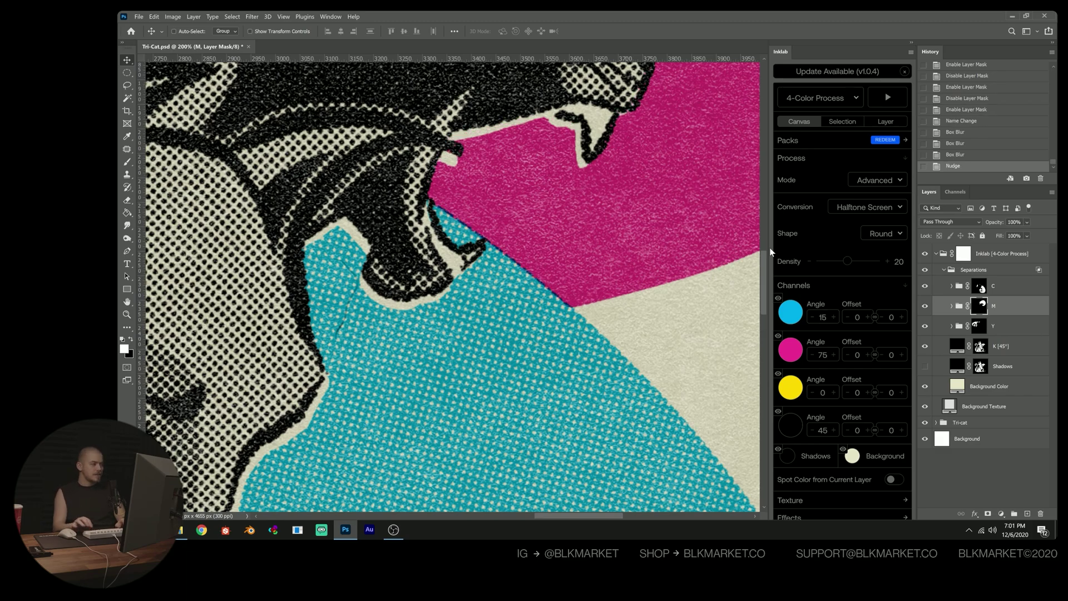
scroll(366, 231, "down", 5)
scroll(365, 231, "up", 1)
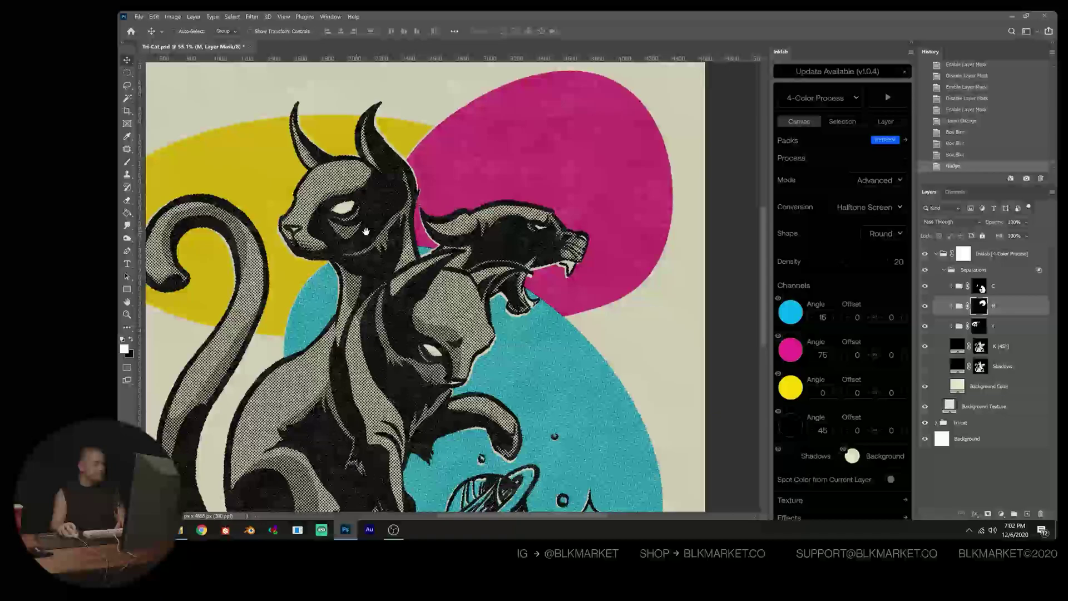
scroll(365, 231, "up", 5)
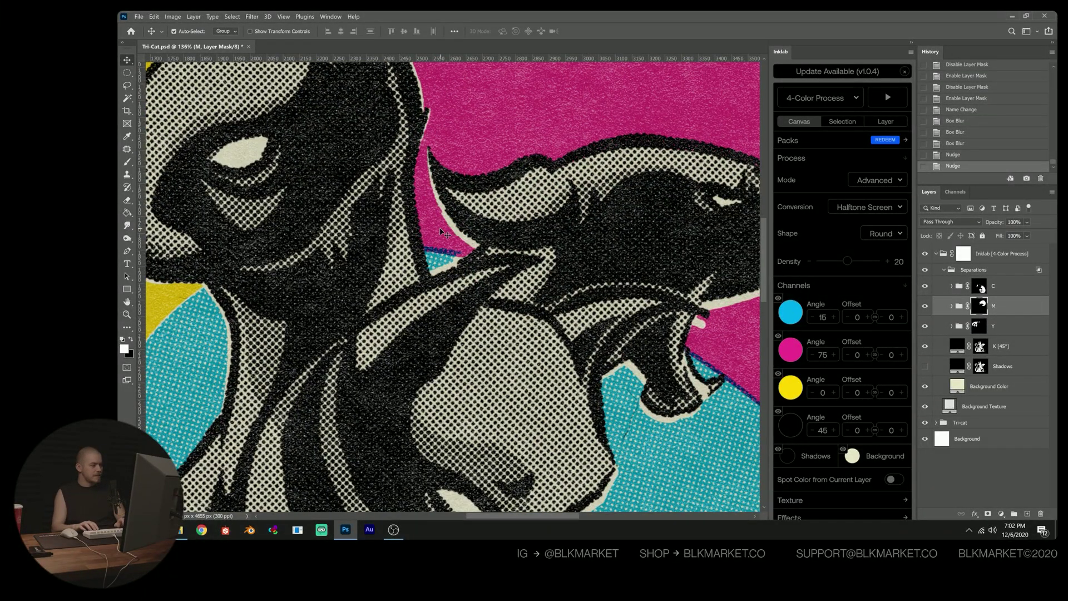
key("ctrl+z")
mouse_move(437, 226)
left_mouse_down()
mouse_move(449, 230)
mouse_move(207, 223)
mouse_move(647, 225)
left_mouse_up()
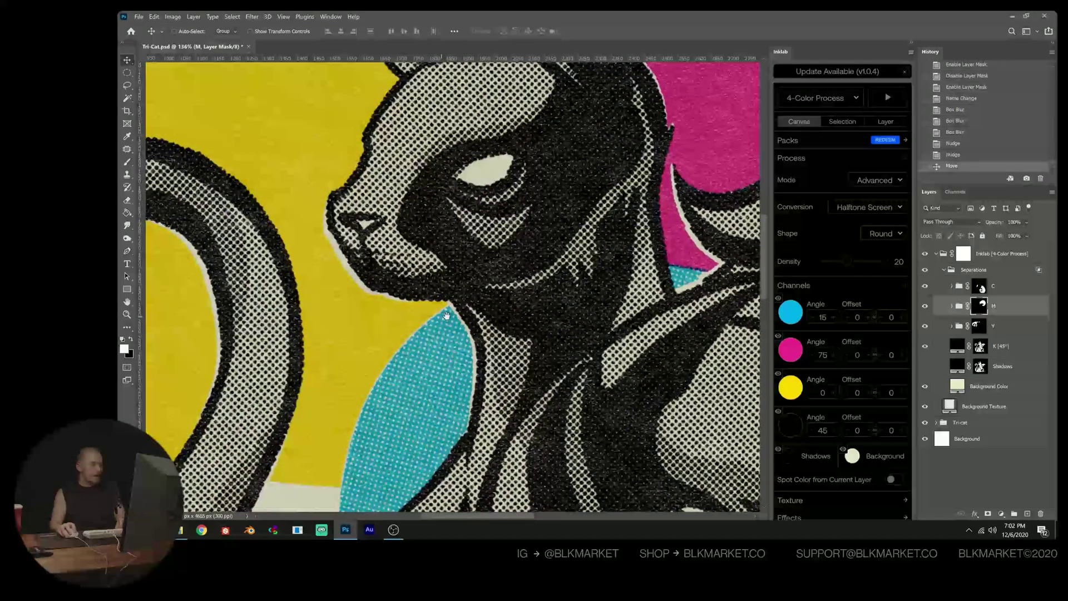
- Shift the Y layer's mask 3 px sideways
left_click(1010, 329)
left_click_drag(462, 368, 465, 368)
scroll(349, 388, "up", 5)
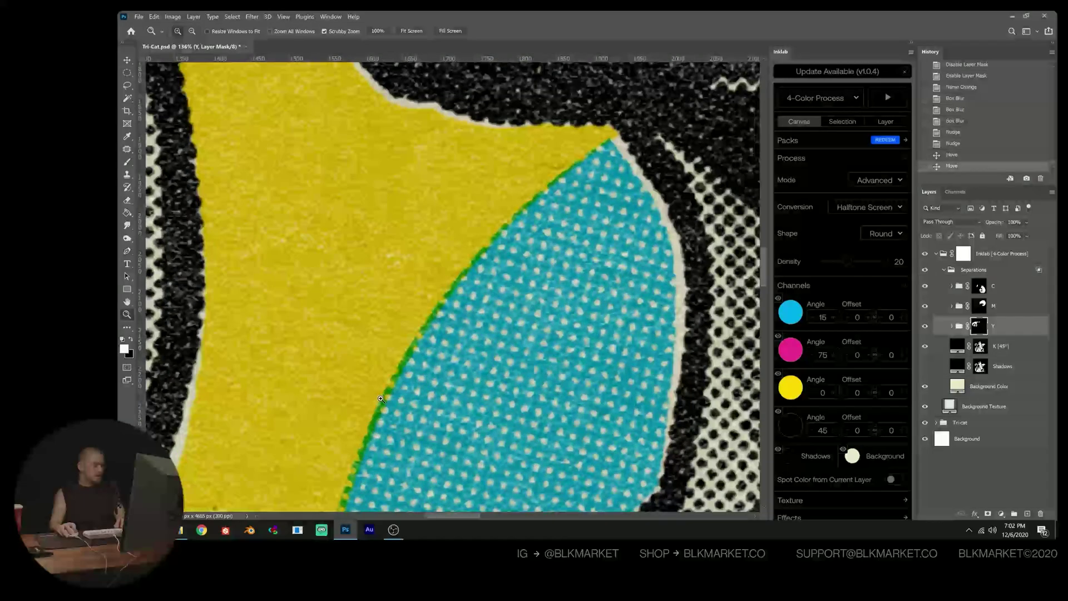
scroll(384, 306, "down", 5)
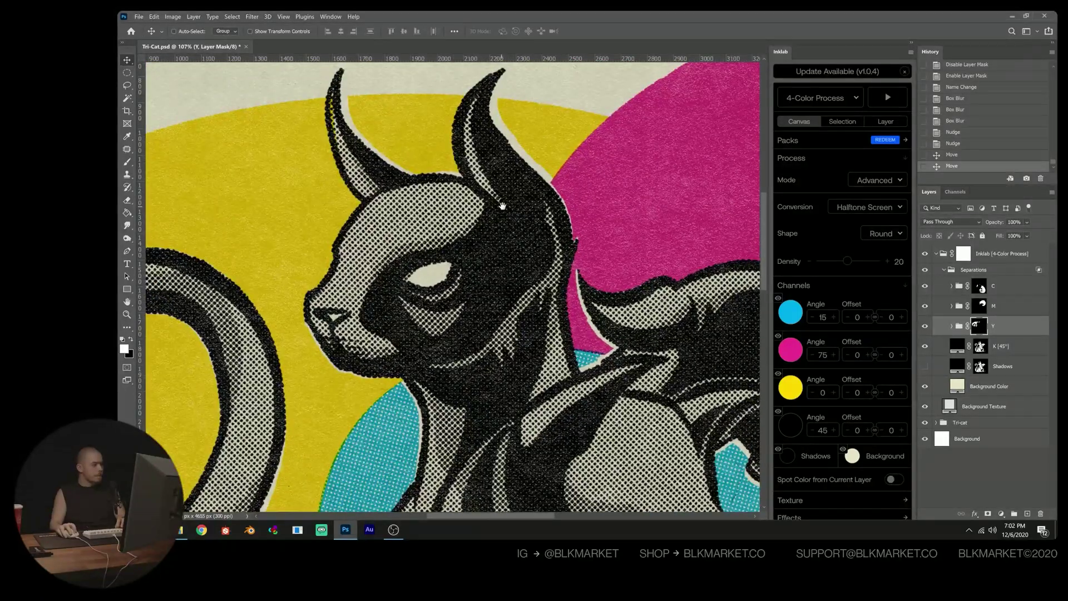
scroll(502, 206, "down", 5)
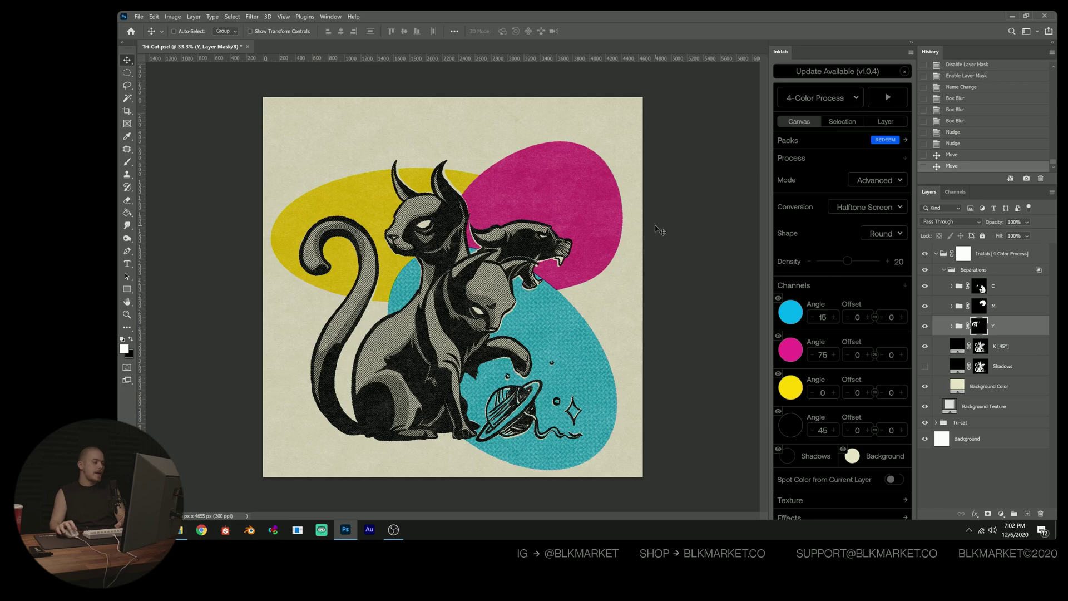
- Select the K [45°] layer and fit the whole artwork on screen
left_click(1026, 348)
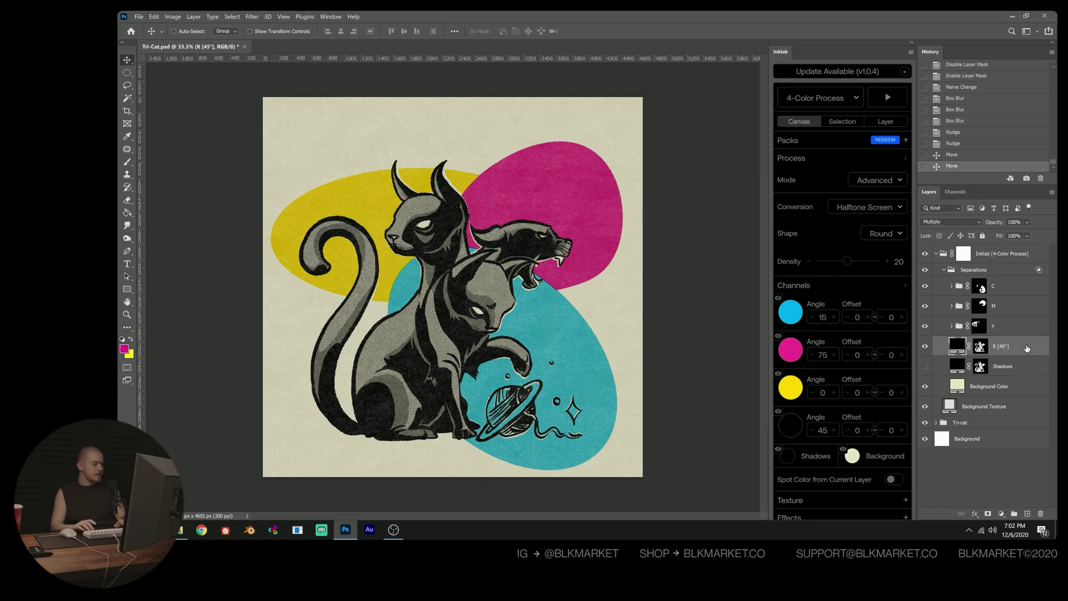
key("Right")
key("ctrl+z")
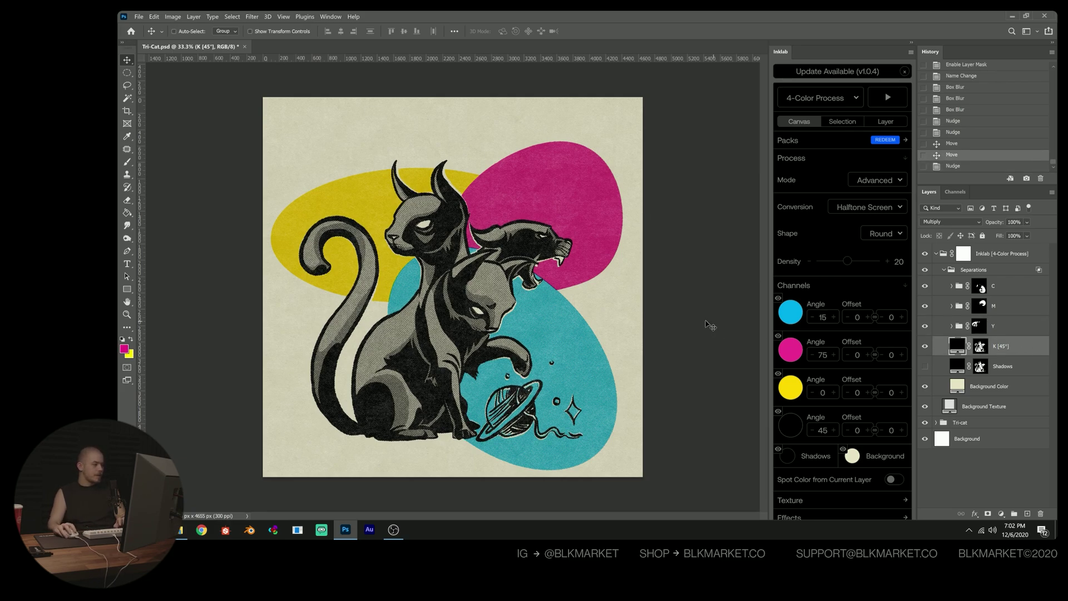
key("z")
left_click(471, 346)
key("v")
key("ctrl+minus")
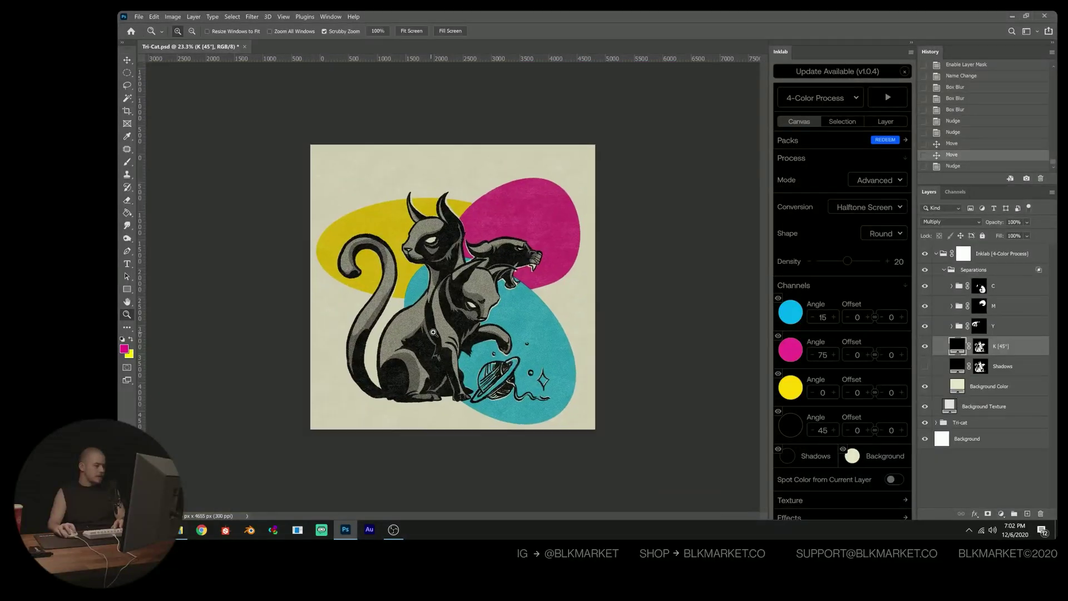
key("ctrl+0")
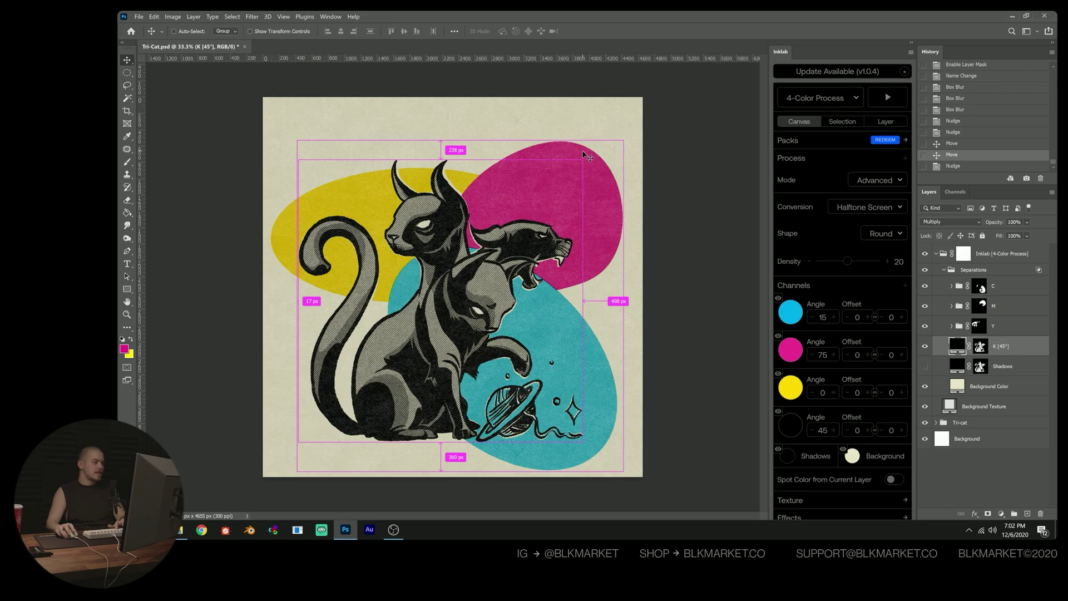
- Centre the K [45°] layer vertically and horizontally on the full canvas, then deselect
key("ctrl+a")
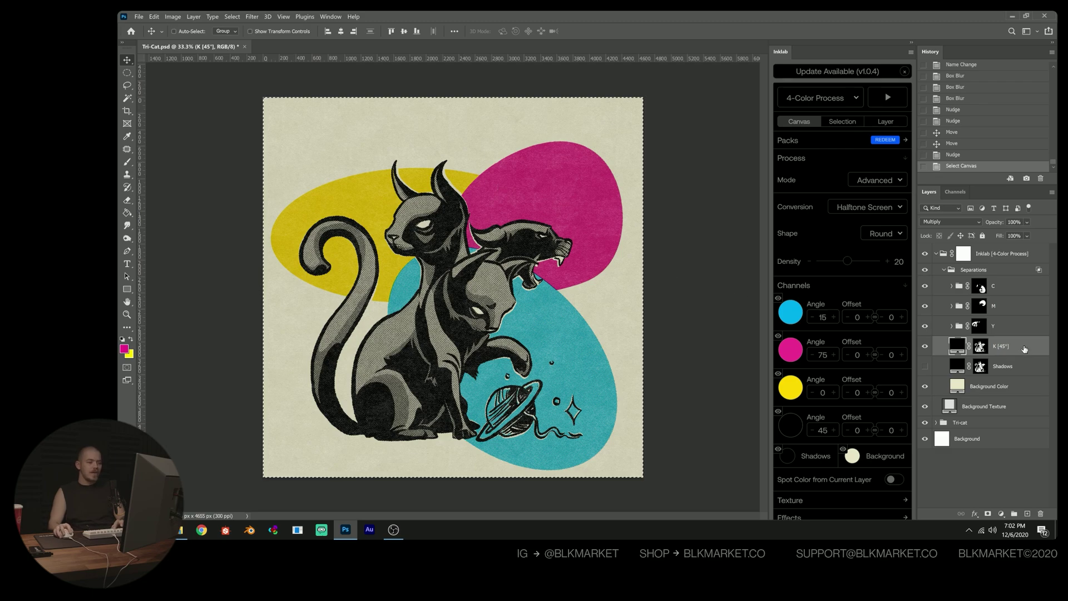
left_click(403, 31)
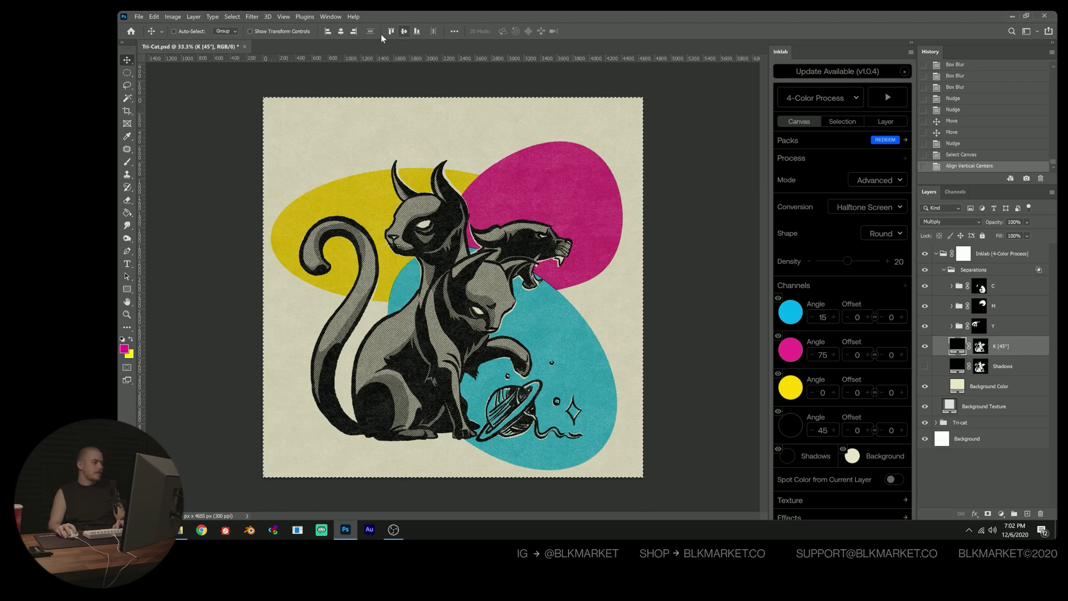
left_click(341, 31)
key("ctrl+d")
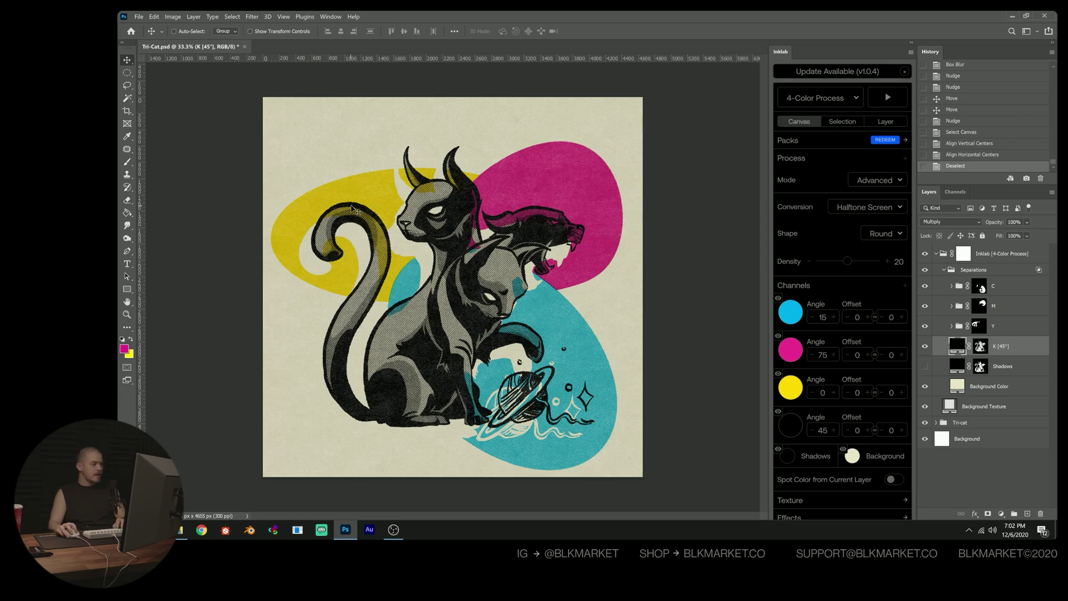
- Toggle the K [45°] layer off and back on, then shift the Y separation up-right
left_click(925, 347)
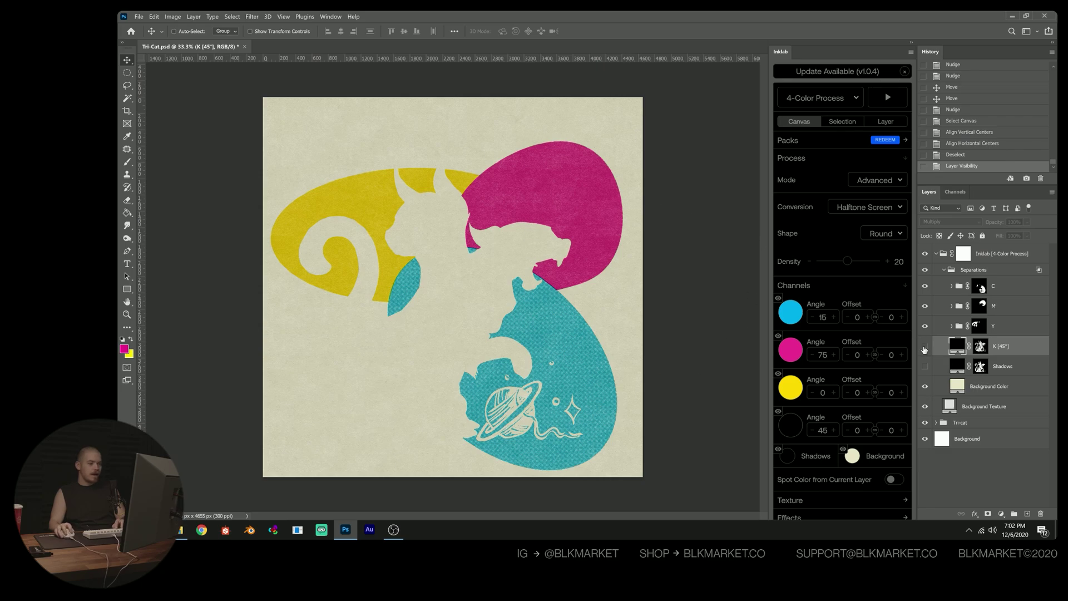
left_click(924, 347)
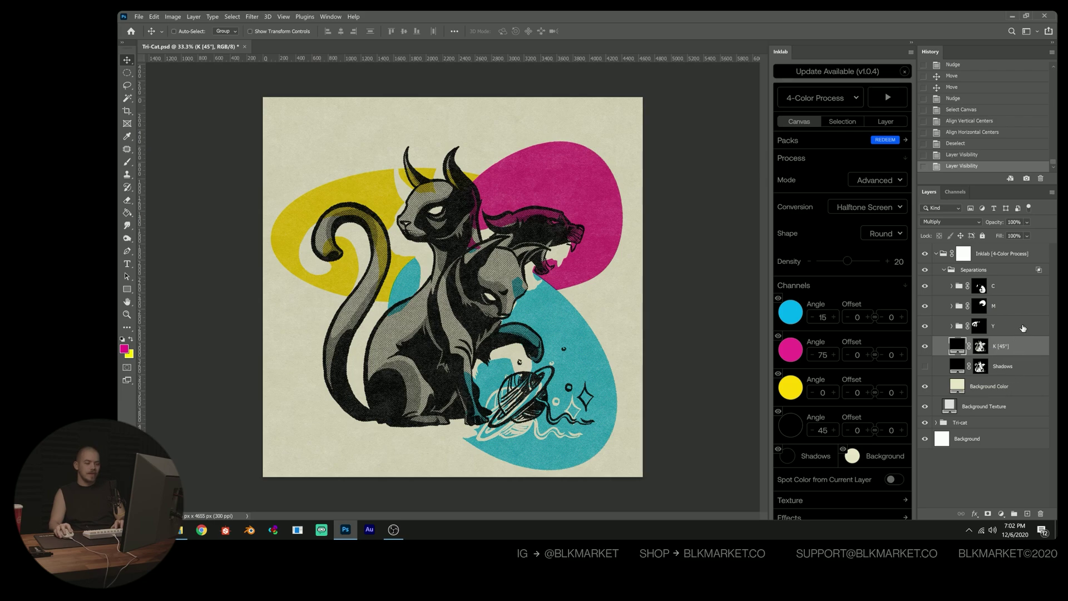
left_click(978, 326)
left_click_drag(375, 192, 387, 176)
- Shift the M and C separations up-right, then move C, M, Y and K together 126 px left
left_click(945, 253)
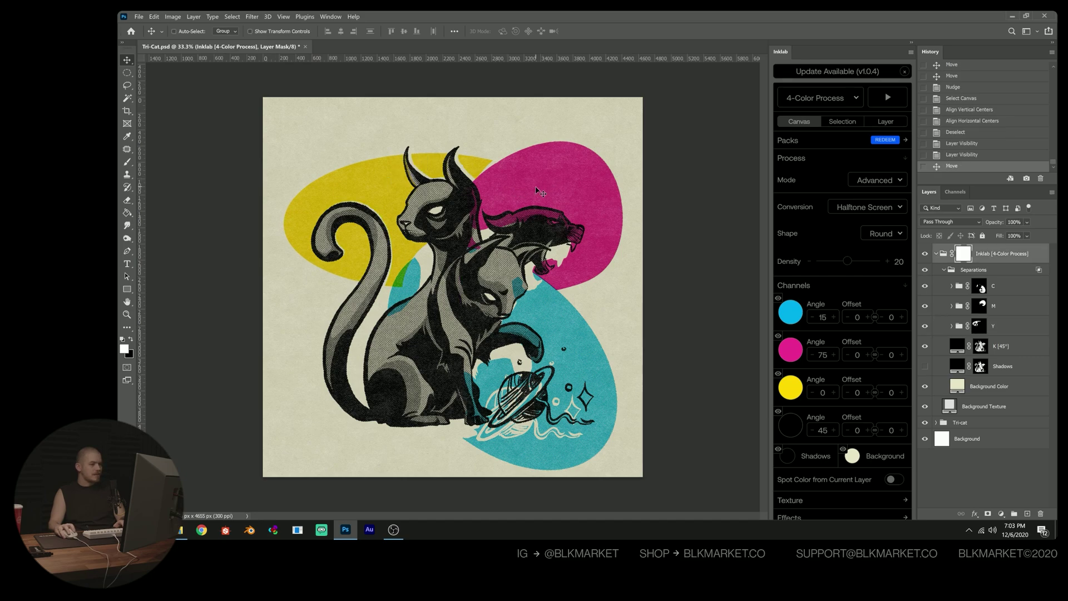
left_click(996, 305)
left_click_drag(576, 219, 589, 206)
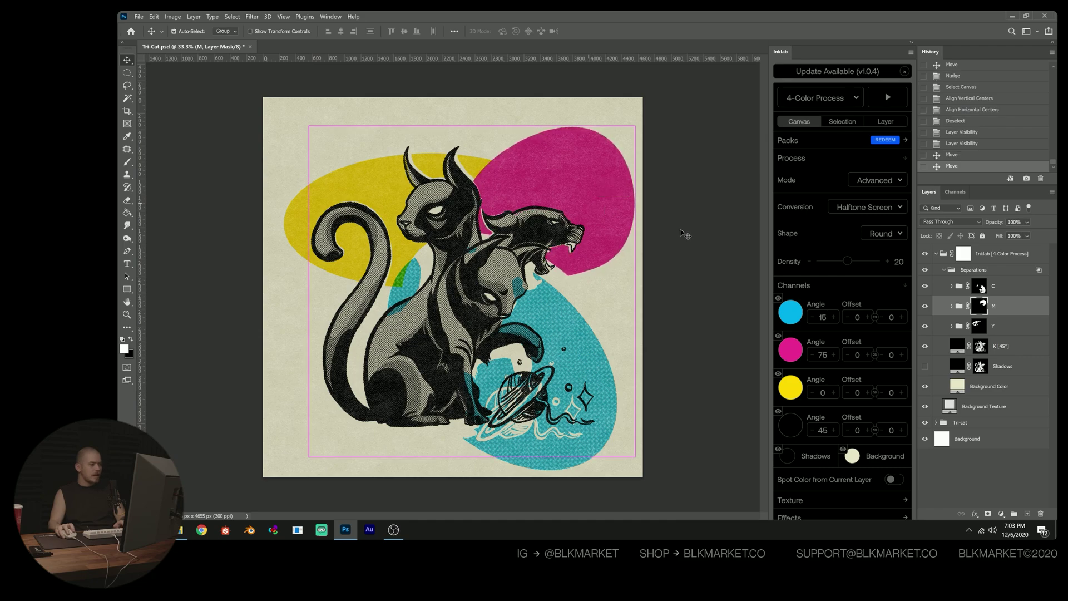
left_click(1008, 286)
mouse_move(578, 353)
left_mouse_down()
mouse_move(584, 319)
mouse_move(590, 338)
left_mouse_up()
key("ctrl+z")
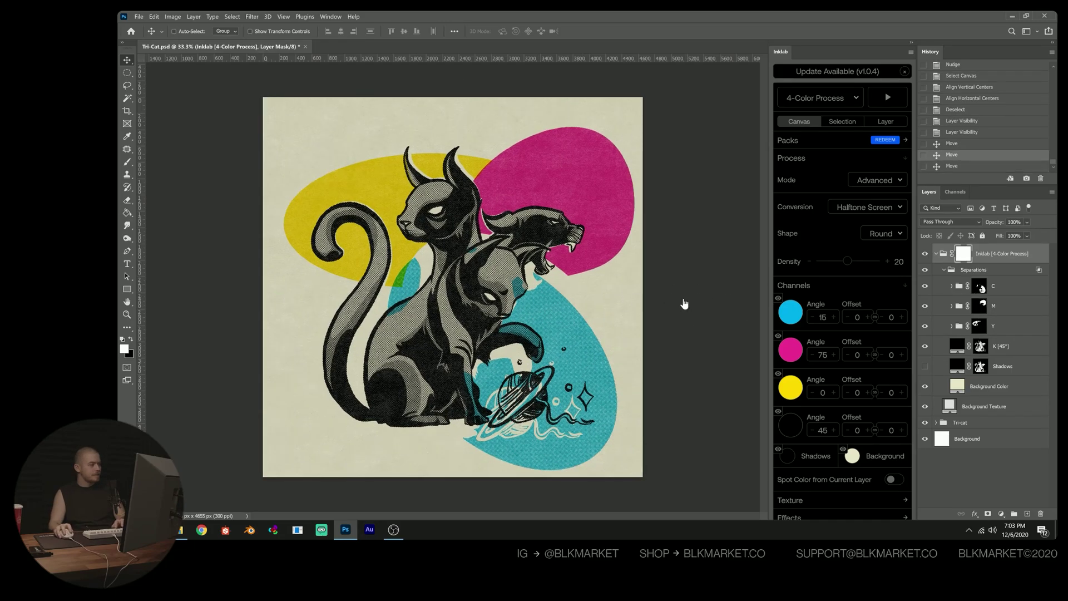
left_click_drag(560, 362, 582, 331)
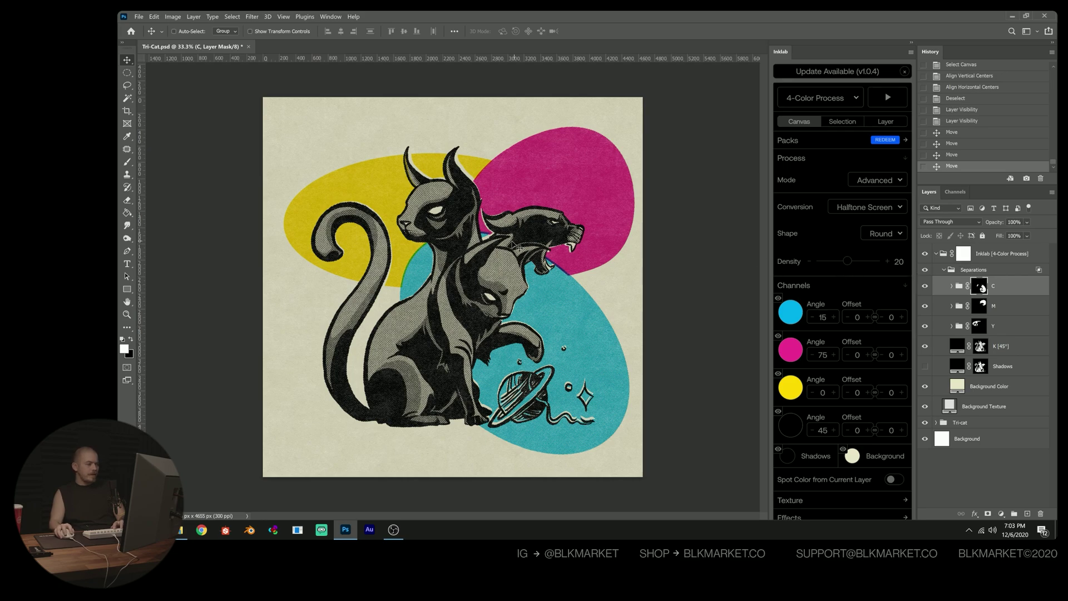
left_click(1028, 349, "shift")
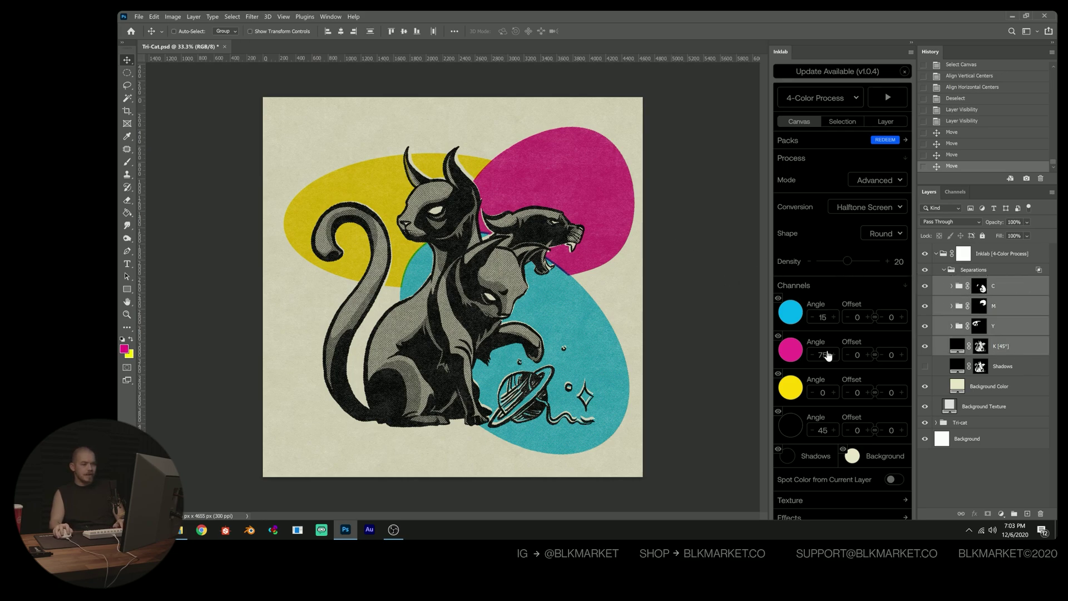
left_click_drag(559, 333, 552, 337)
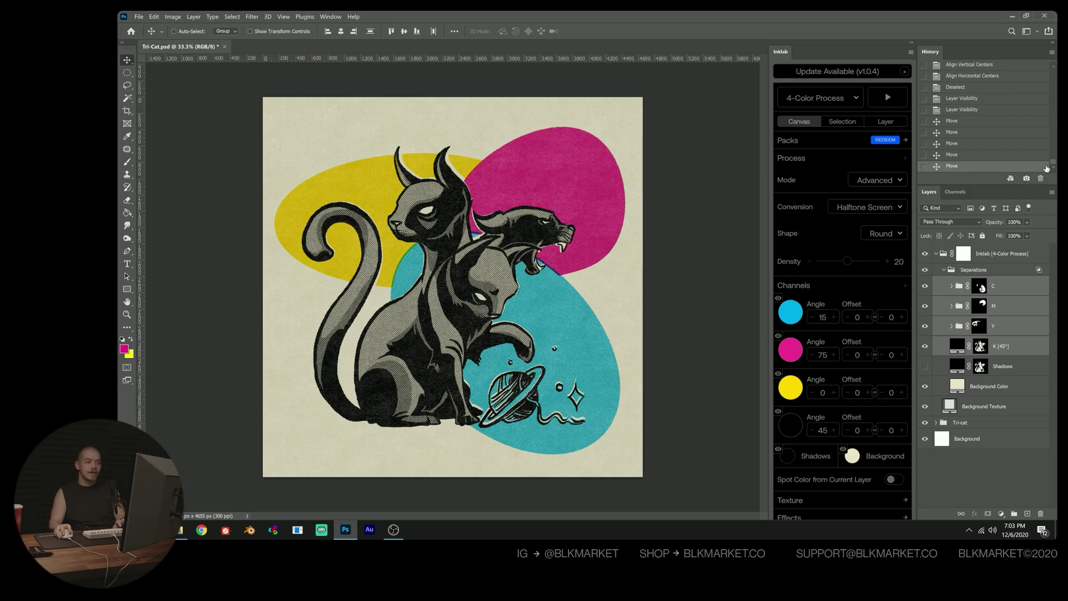
- Go through Snapshot 5 to Snapshot 6 in History and collapse the Separations group
left_click_drag(1053, 165, 1029, 99)
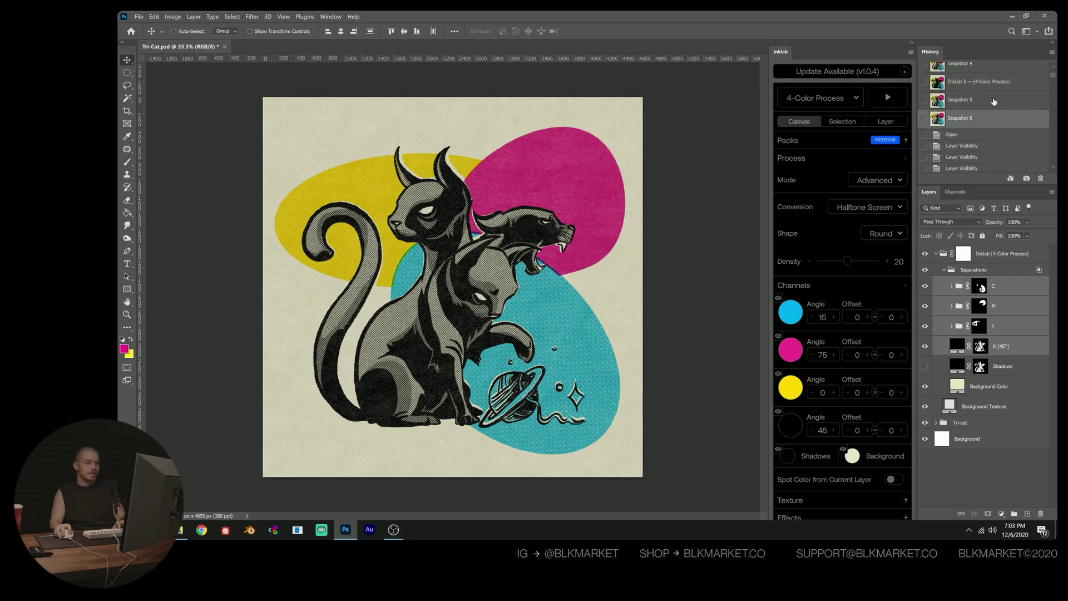
left_click(992, 105)
left_click(993, 118)
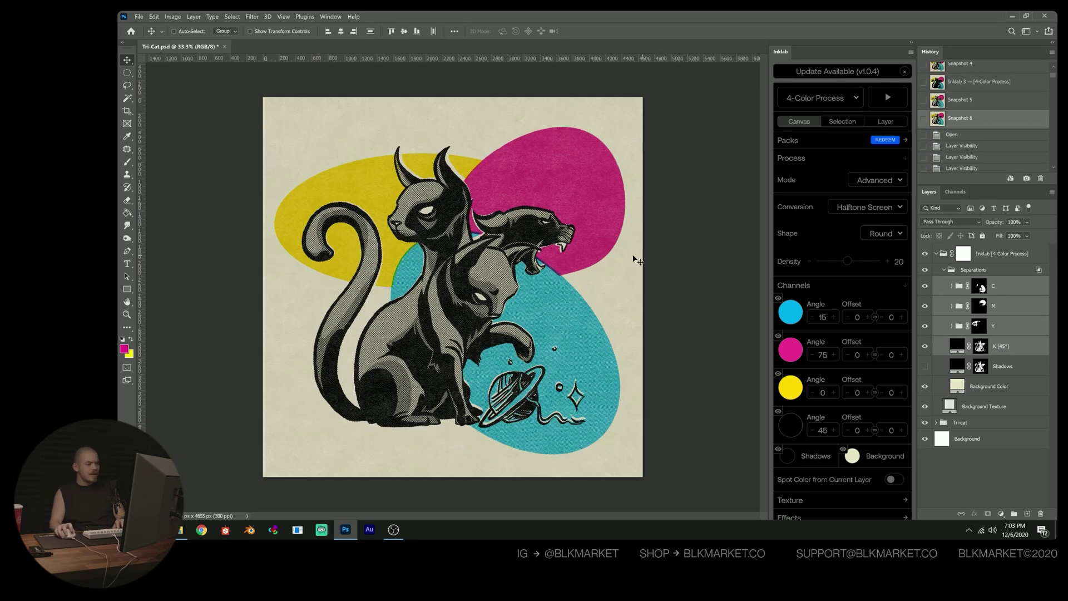
left_click(945, 270)
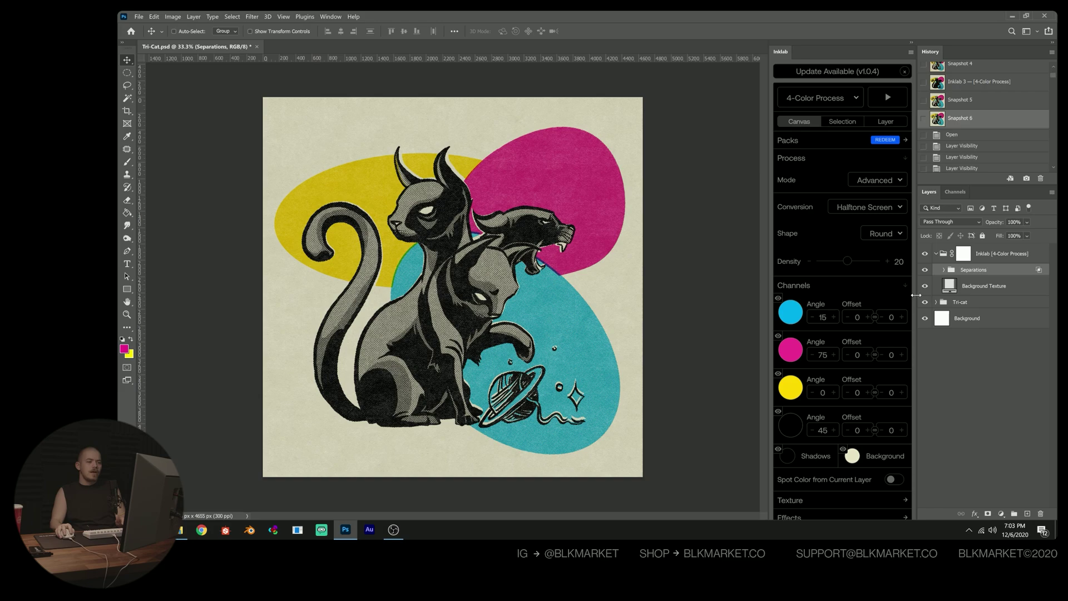
left_click(1021, 292)
key("ctrl+j")
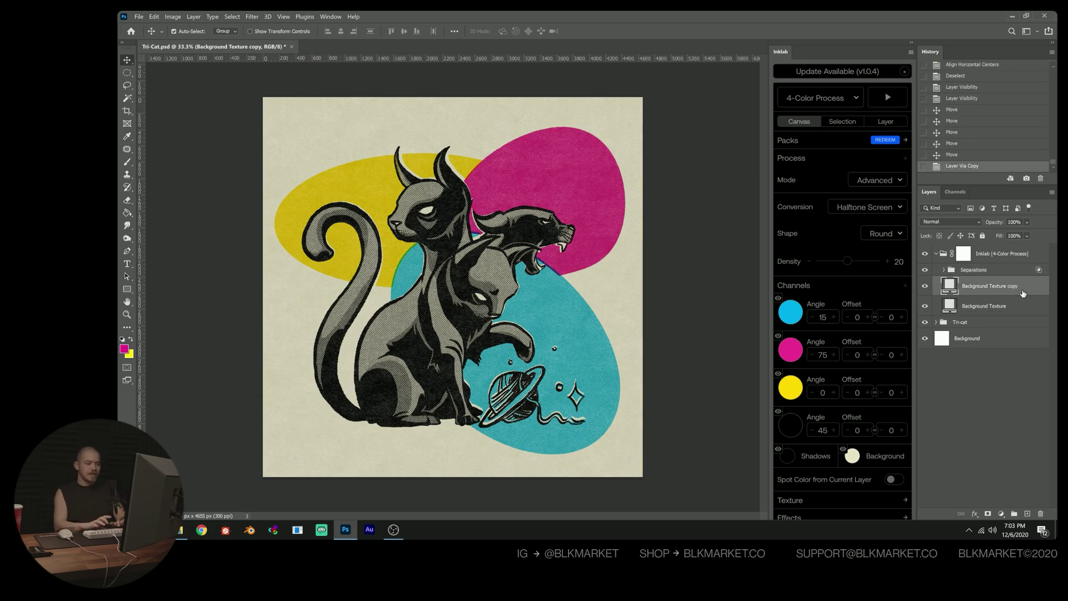
key("ctrl+shift+bracketright")
key("ctrl+shift+bracketright")
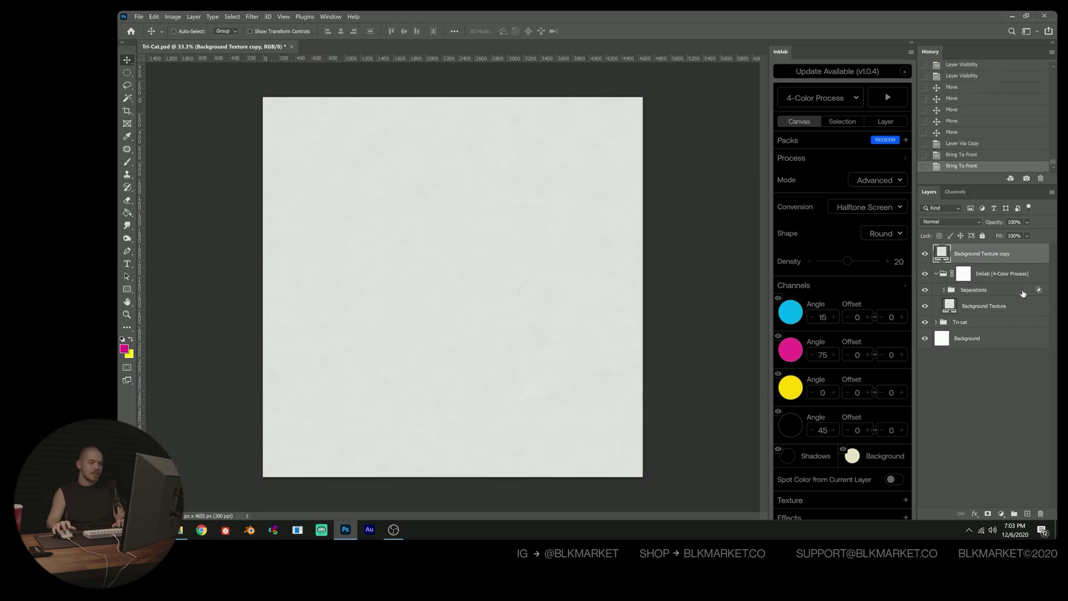
left_click(956, 222)
left_click(932, 260)
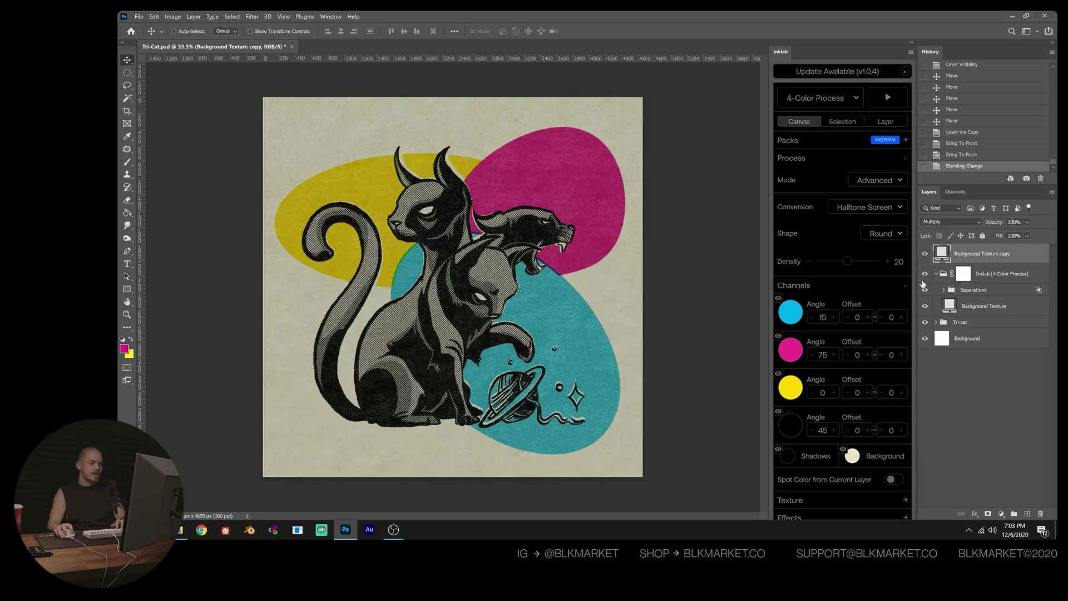
left_click(924, 253)
left_click(925, 253)
left_click(925, 254)
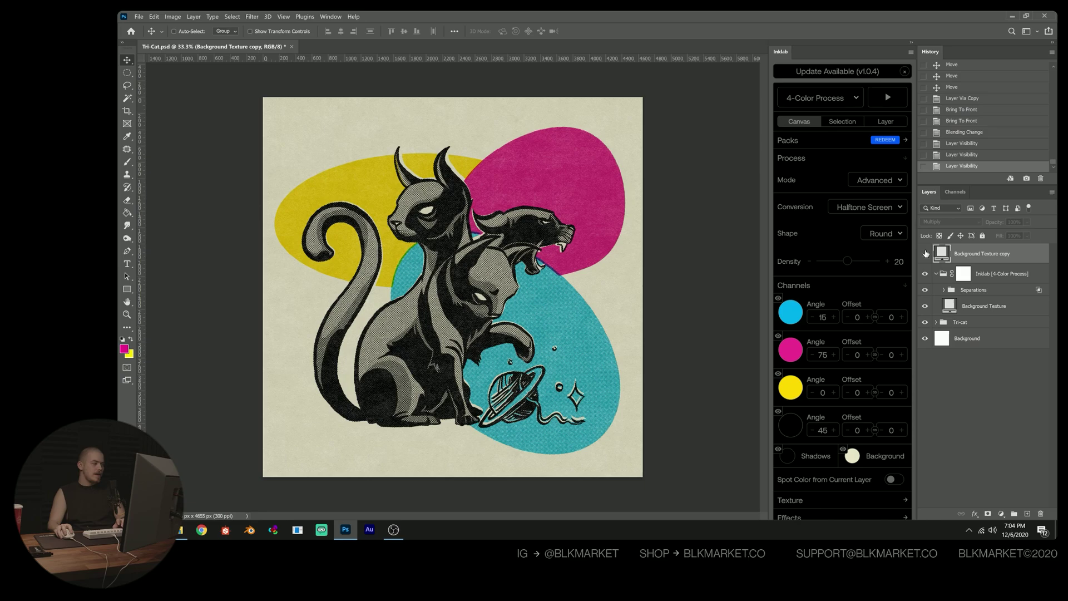
key("Delete")
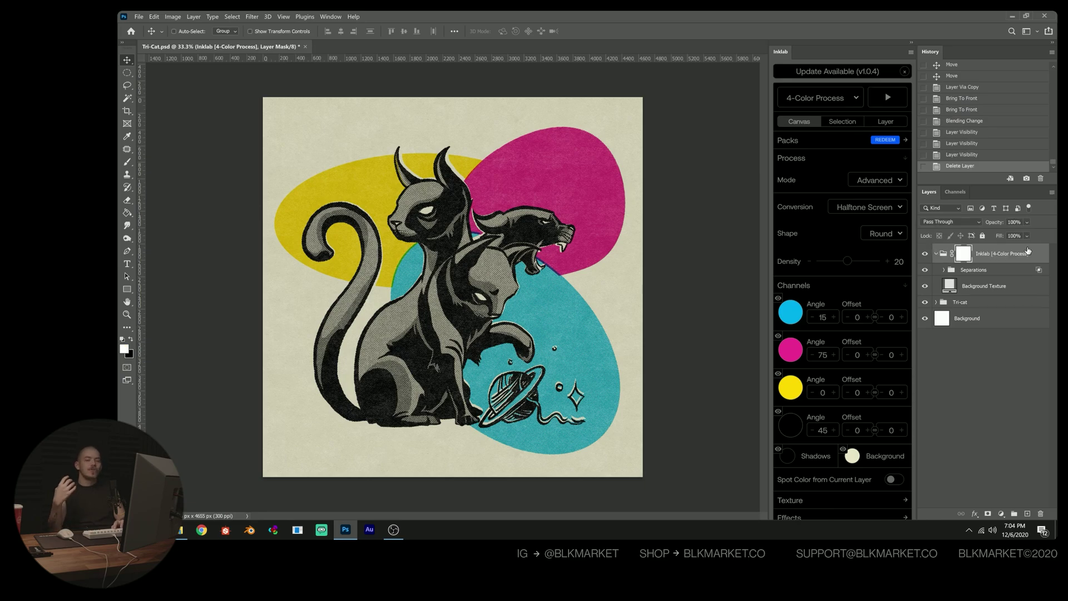
left_click(181, 530)
left_click(430, 131)
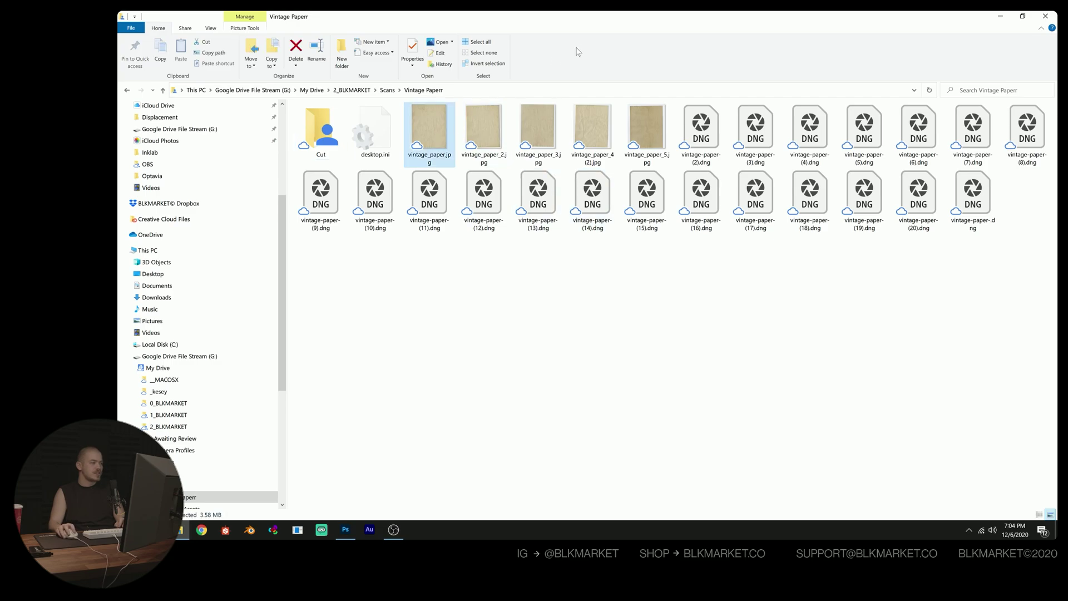
left_click_drag(632, 29, 815, 128)
left_click_drag(803, 232, 425, 261)
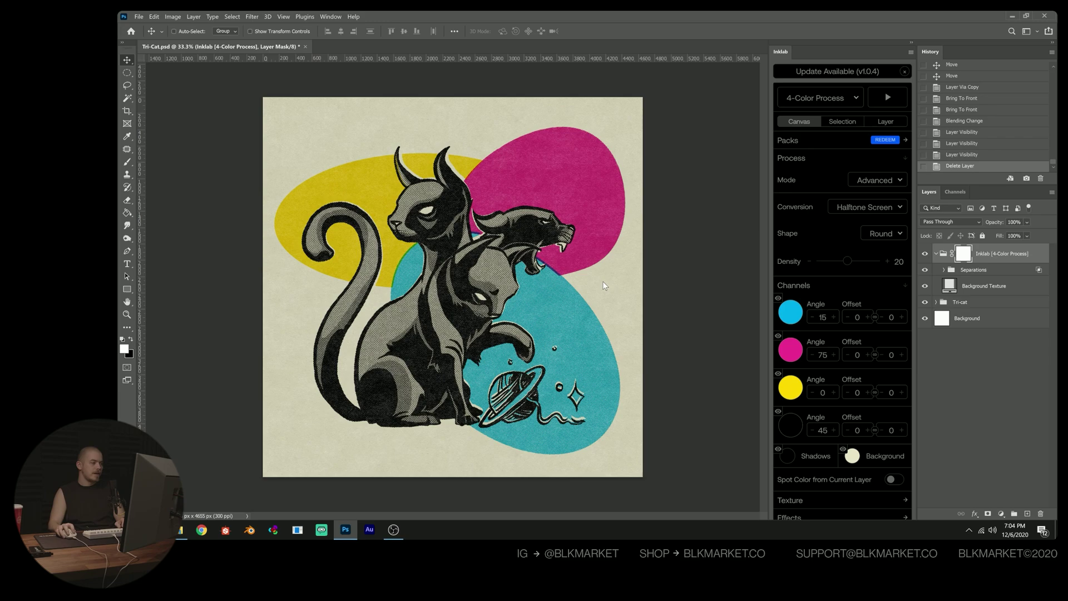
- Scale the placed vintage_paper to cover the canvas and set it to Multiply at 41%
left_click_drag(603, 287, 700, 286)
mouse_move(476, 241)
left_mouse_down()
mouse_move(478, 333)
mouse_move(479, 238)
left_mouse_up()
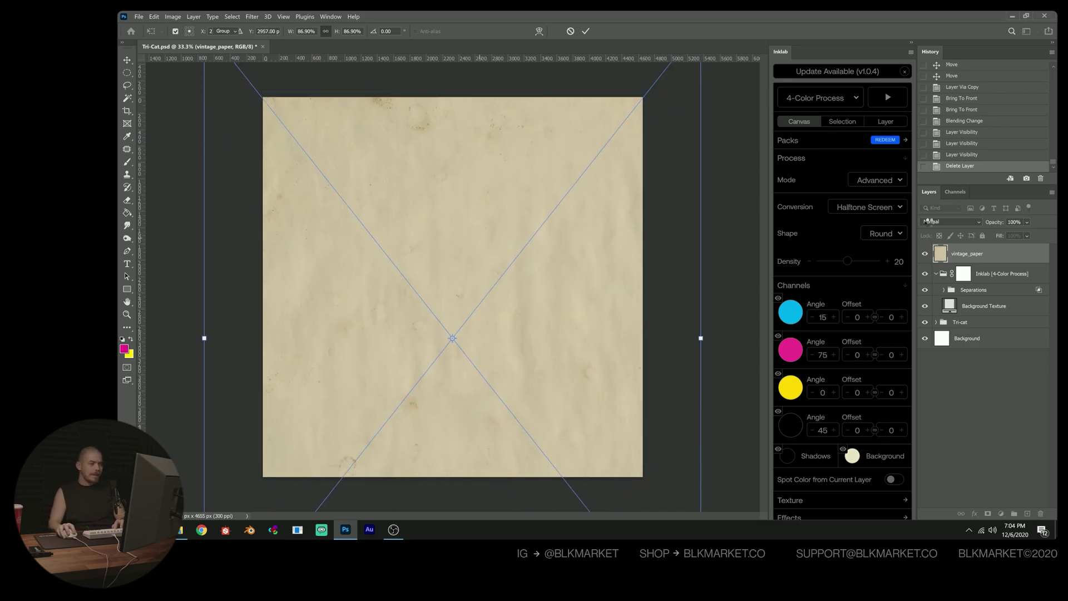
key("Return")
left_click(969, 221)
left_click(948, 259)
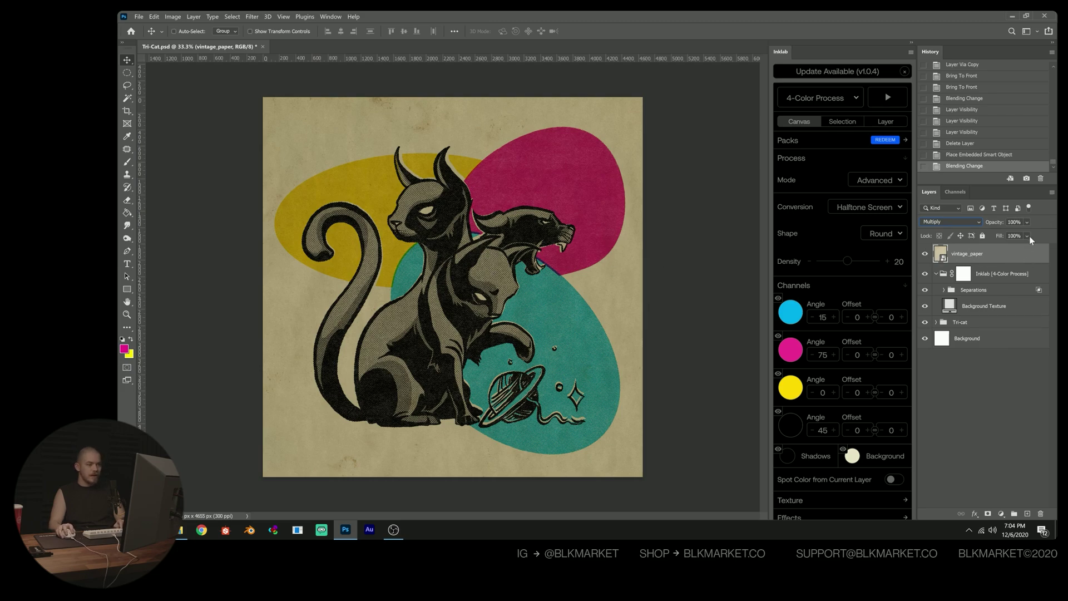
left_click(1027, 222)
left_click_drag(1019, 231, 1023, 232)
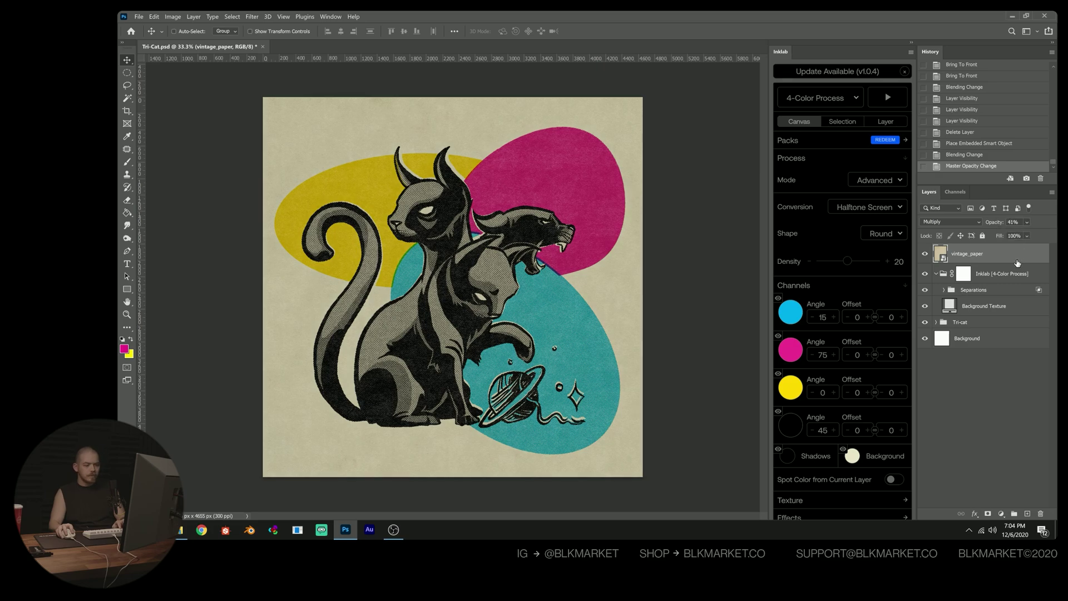
- Duplicate the paper layer, set the copy to 100% opacity, and open its blending options
key("ctrl+j")
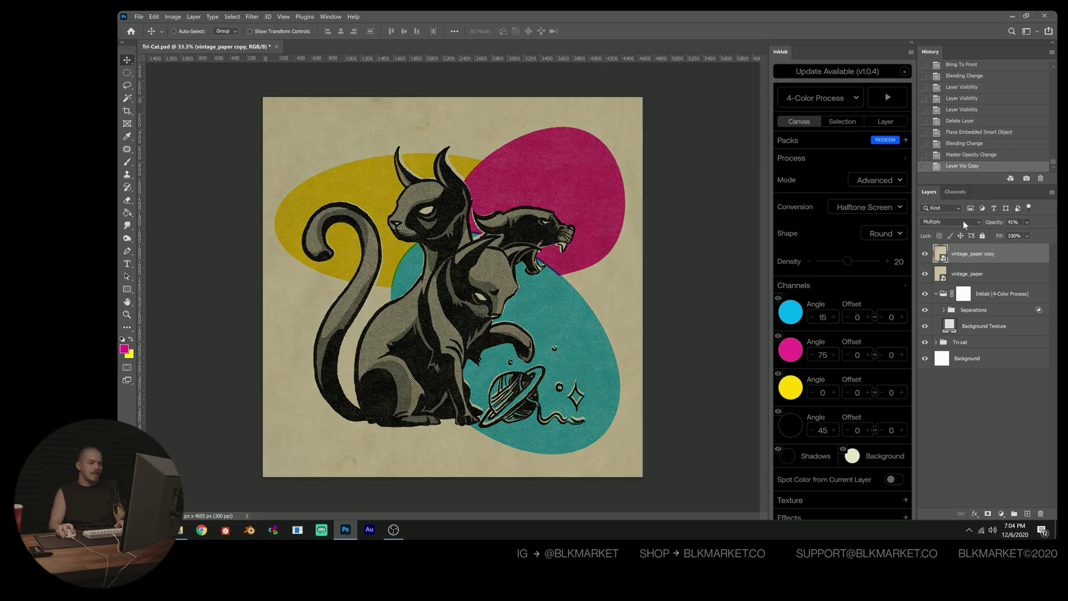
left_click(963, 220)
left_click(1026, 222)
key("0")
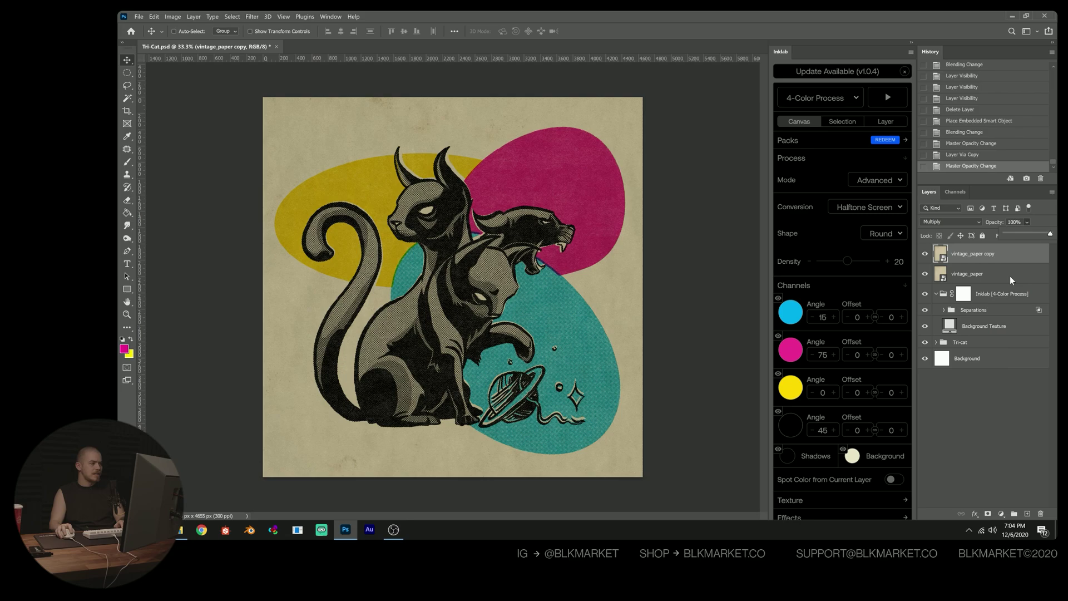
double_click(1033, 257)
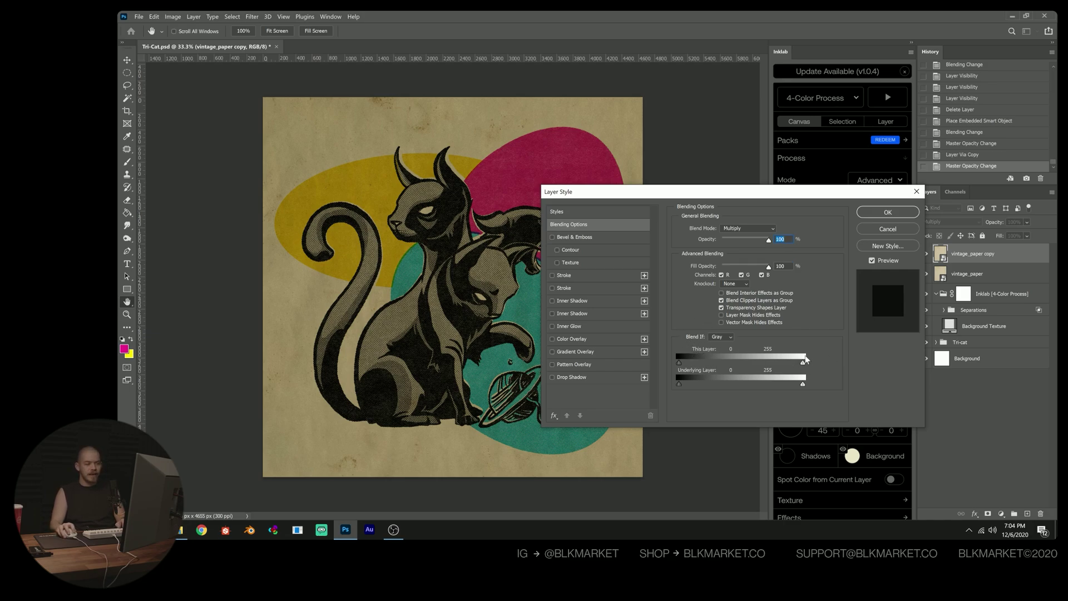
- Split the This Layer white Blend If slider to 145/203 and apply it
mouse_move(802, 362)
left_mouse_down()
mouse_move(749, 364)
mouse_move(783, 360)
left_mouse_up()
key("super")
key("super")
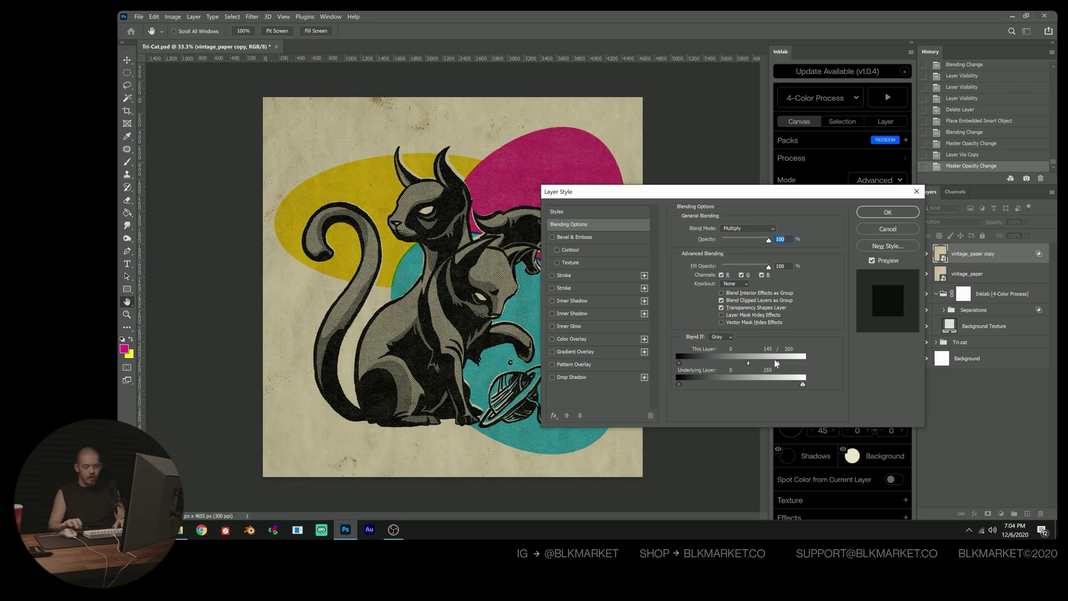
key("Return")
- Offset vintage_paper copy 201 px and compare it with the original paper layer hidden and shown
left_click_drag(539, 344, 540, 312)
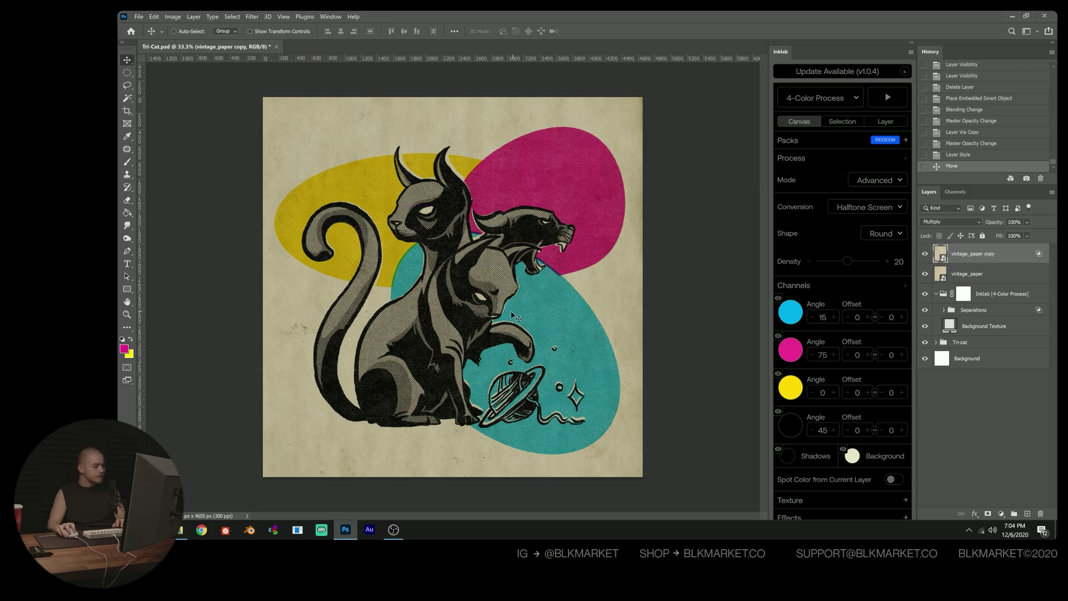
key("z")
left_click_drag(479, 262, 463, 306)
key("ctrl+plus")
key("ctrl+plus")
key("v")
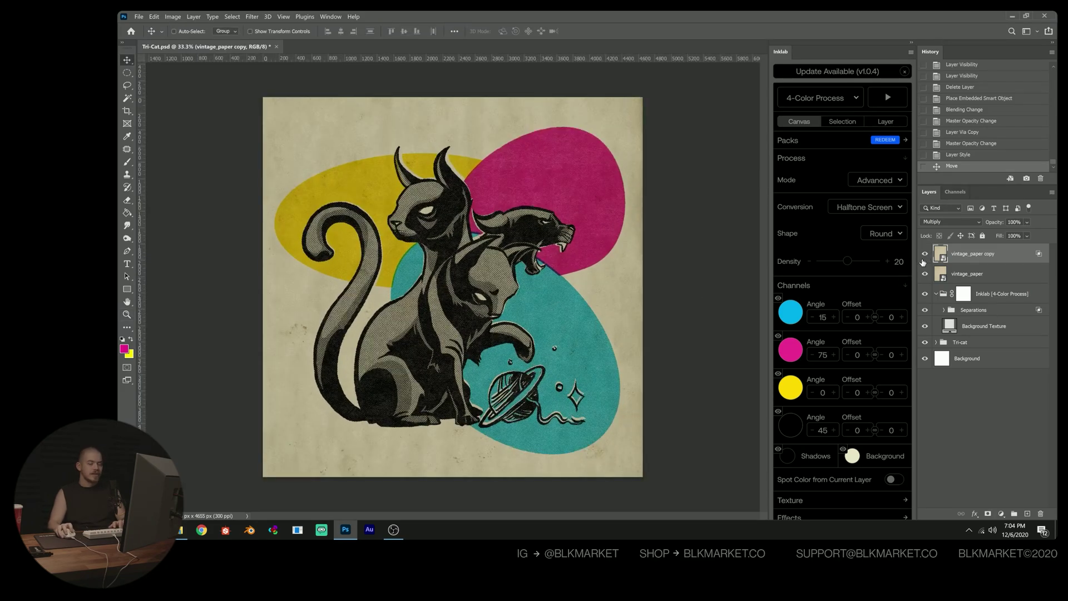
left_click(924, 276)
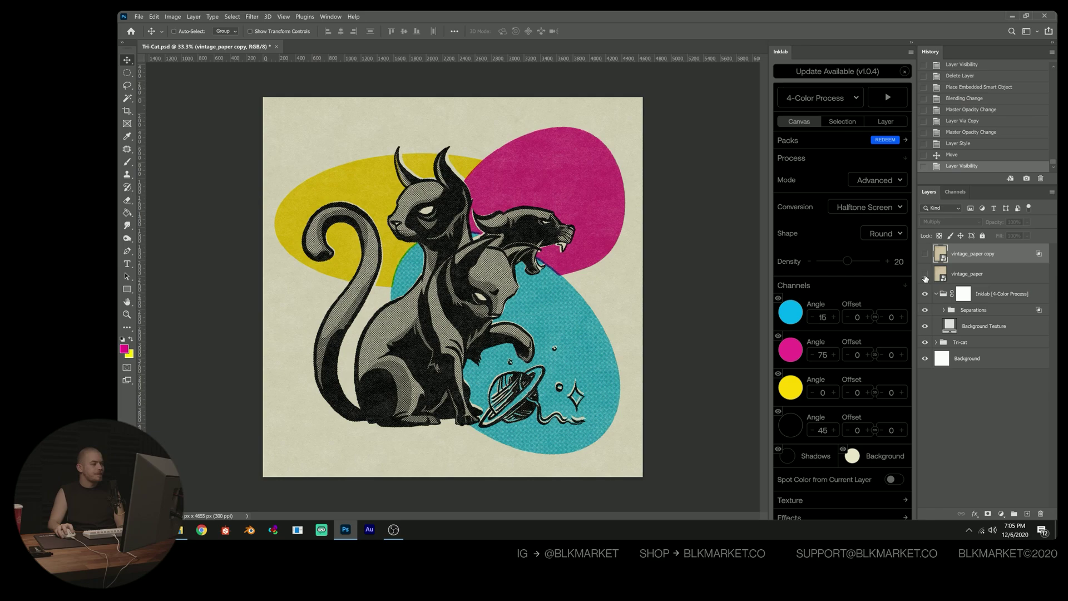
left_click_drag(924, 276, 925, 263)
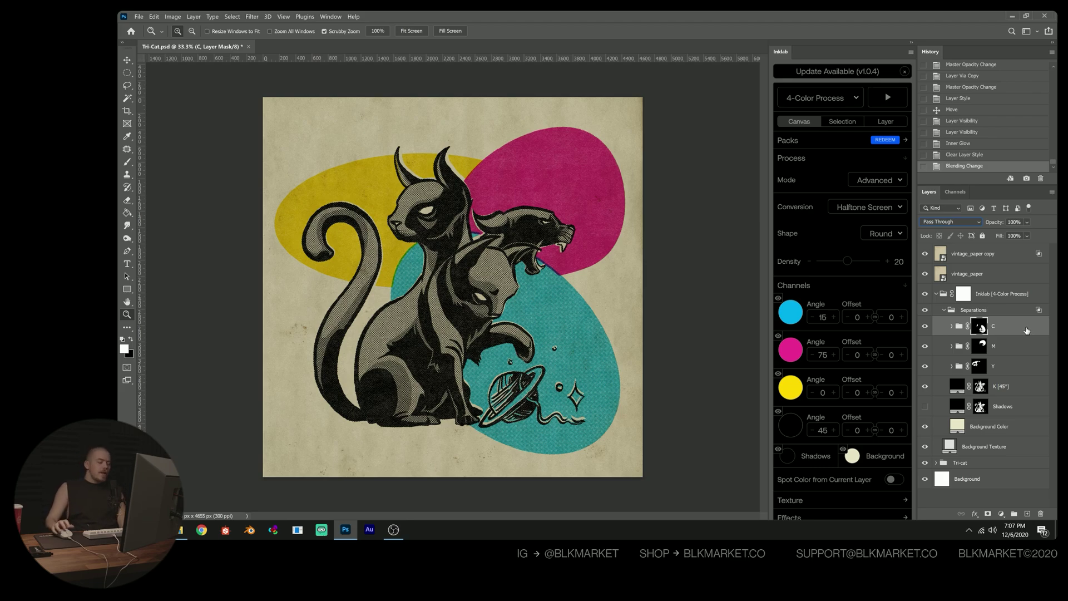
- Select the M [75°] layer and bring up its Inner Glow effect settings
left_click(951, 346)
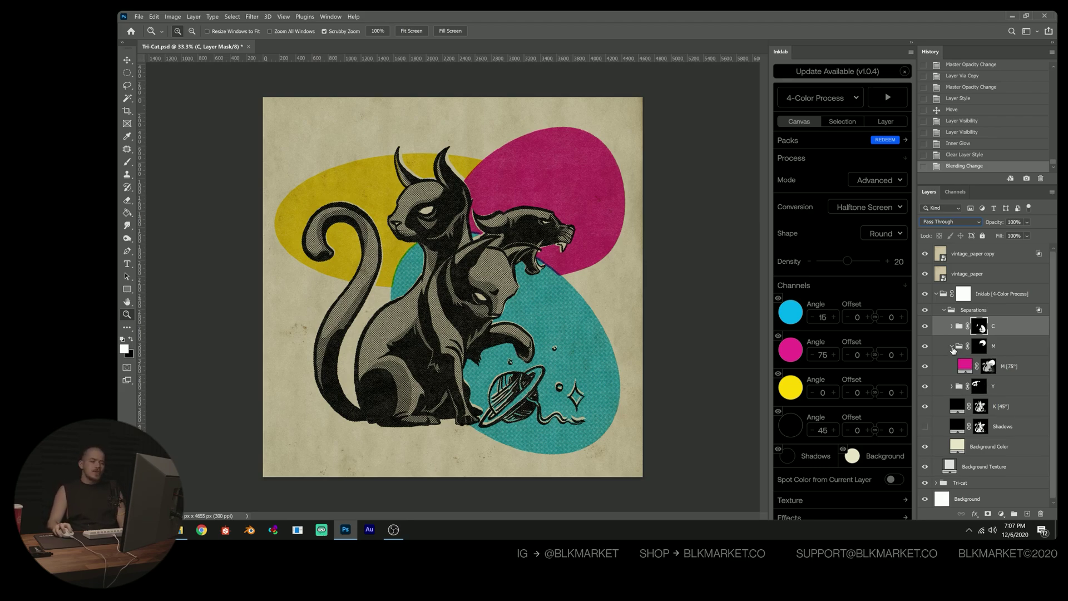
left_click(1022, 371)
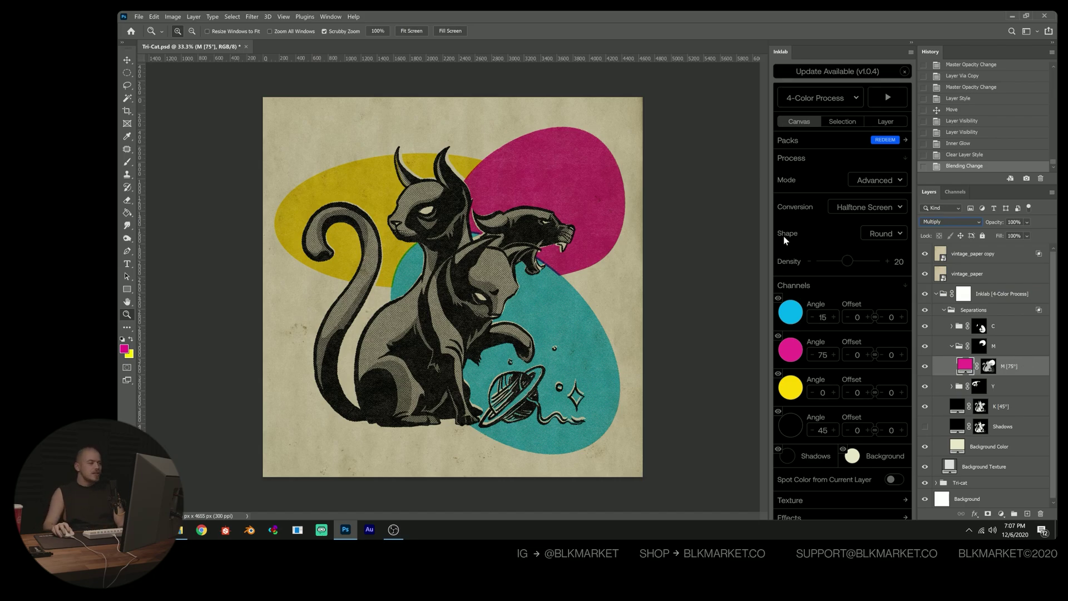
left_click_drag(563, 166, 585, 183)
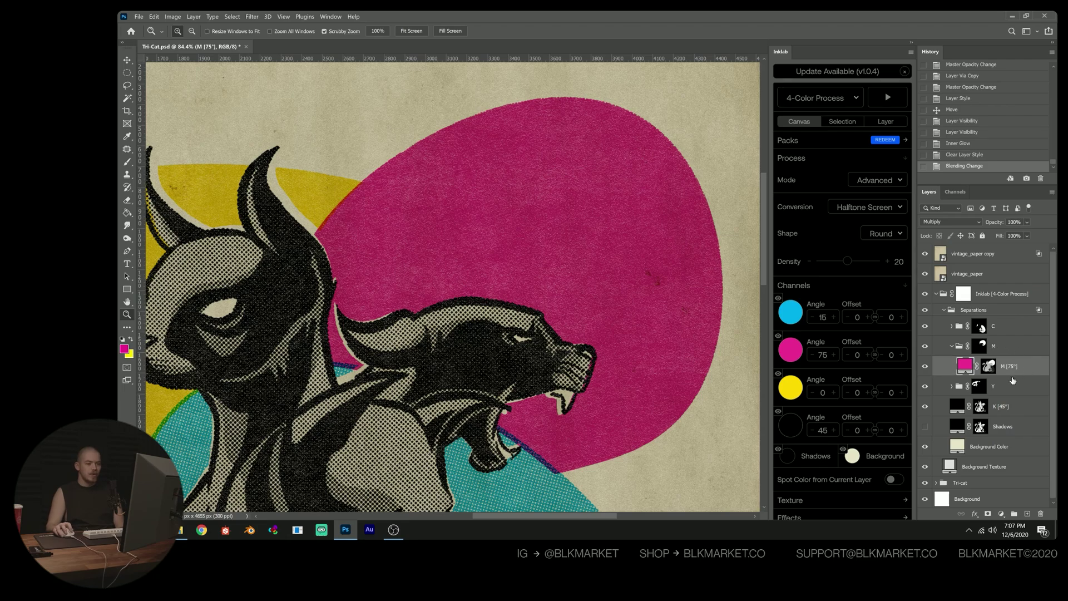
left_click(974, 513)
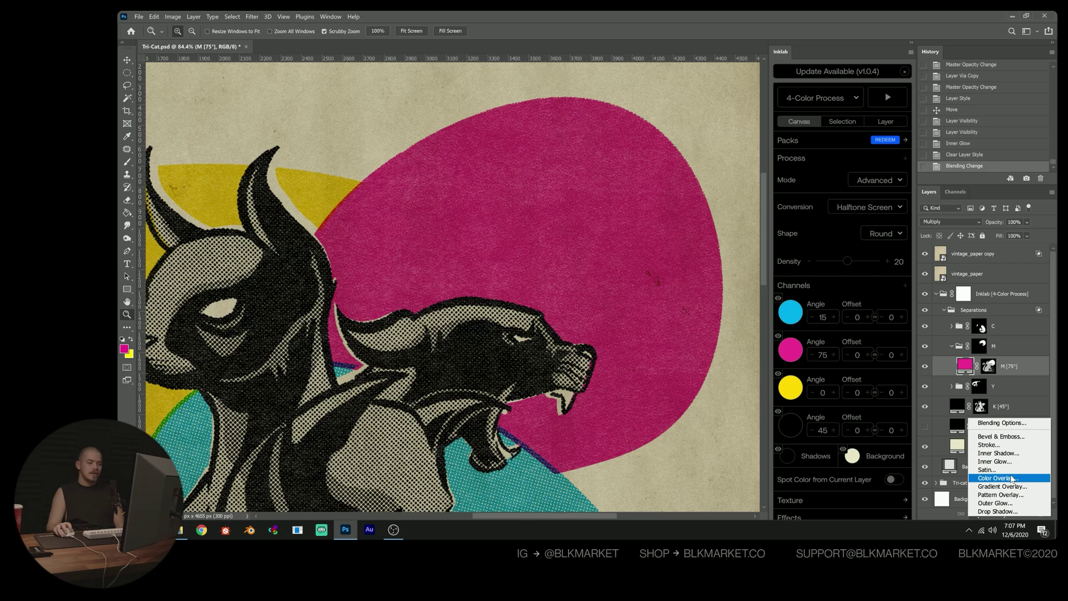
key("Escape")
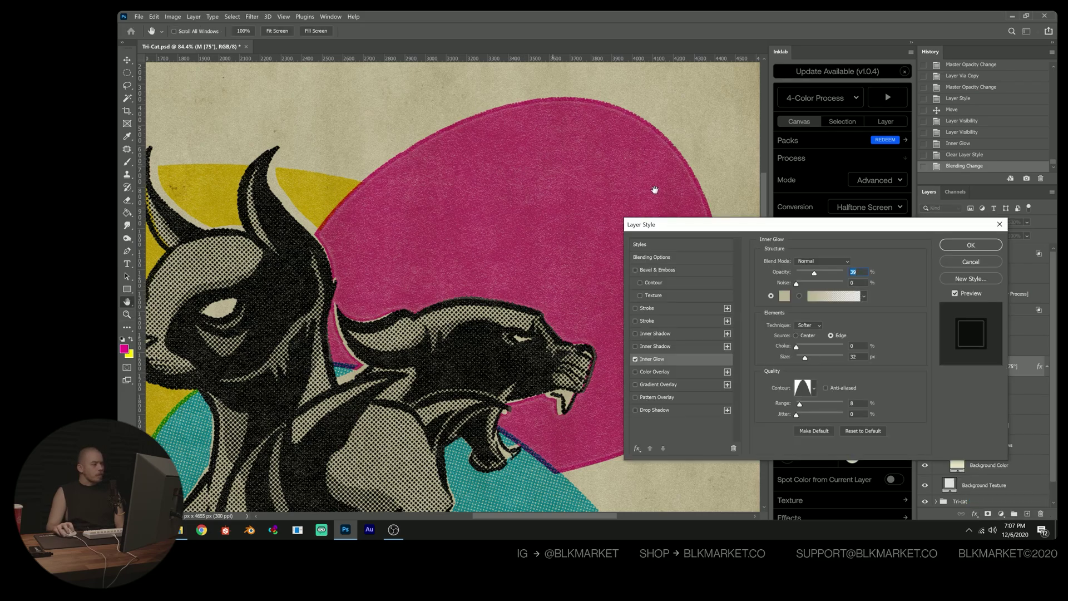
left_click_drag(759, 224, 763, 136)
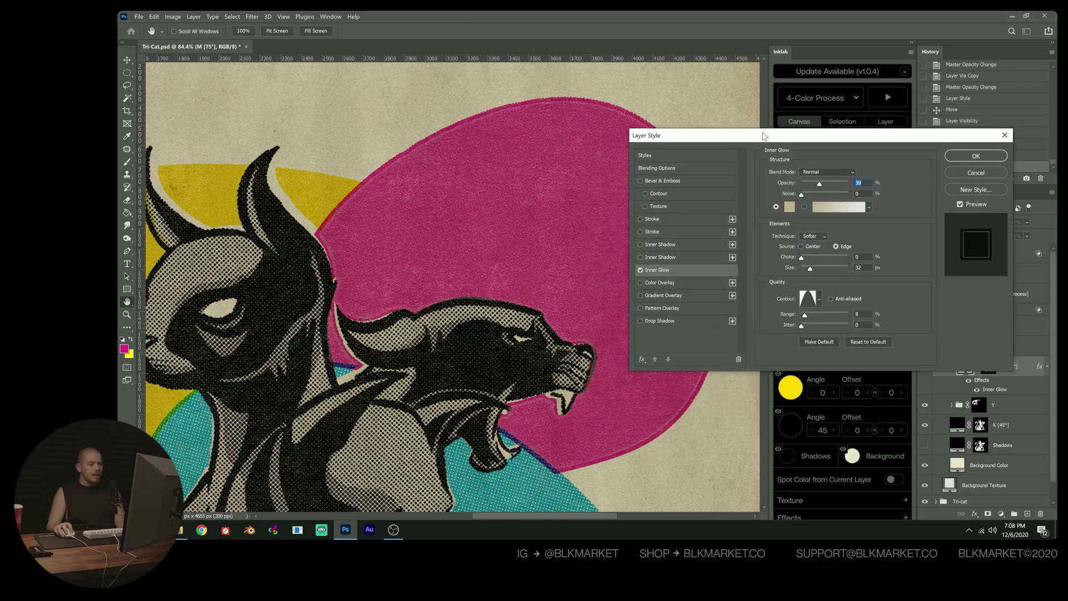
- Reset the Inner Glow, then set Normal blend mode, 100% opacity and black colour
left_click(859, 344)
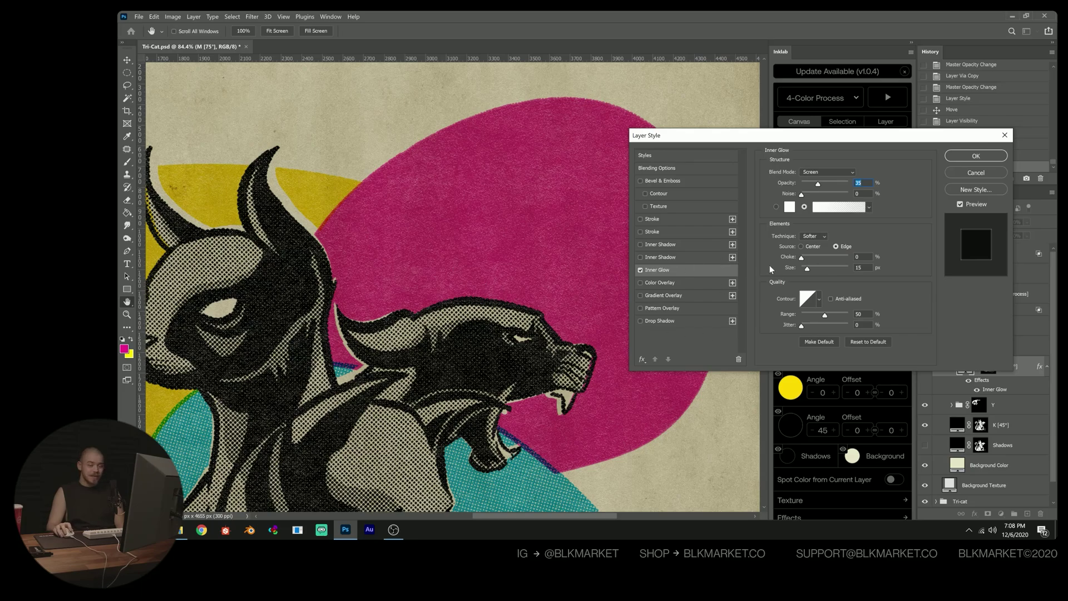
left_click(816, 173)
left_click(822, 173)
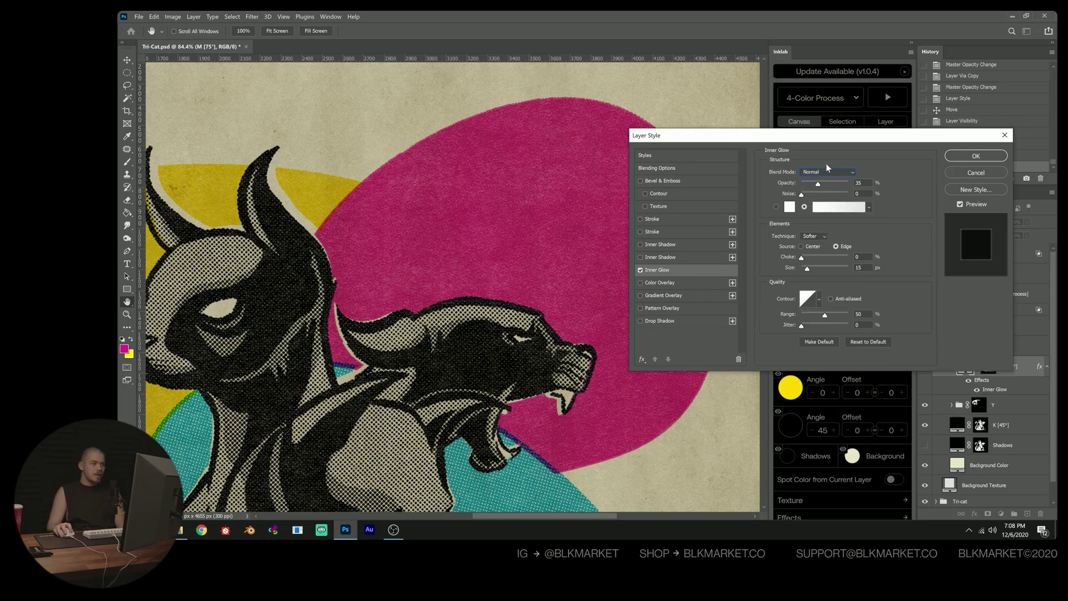
left_click_drag(818, 184, 851, 183)
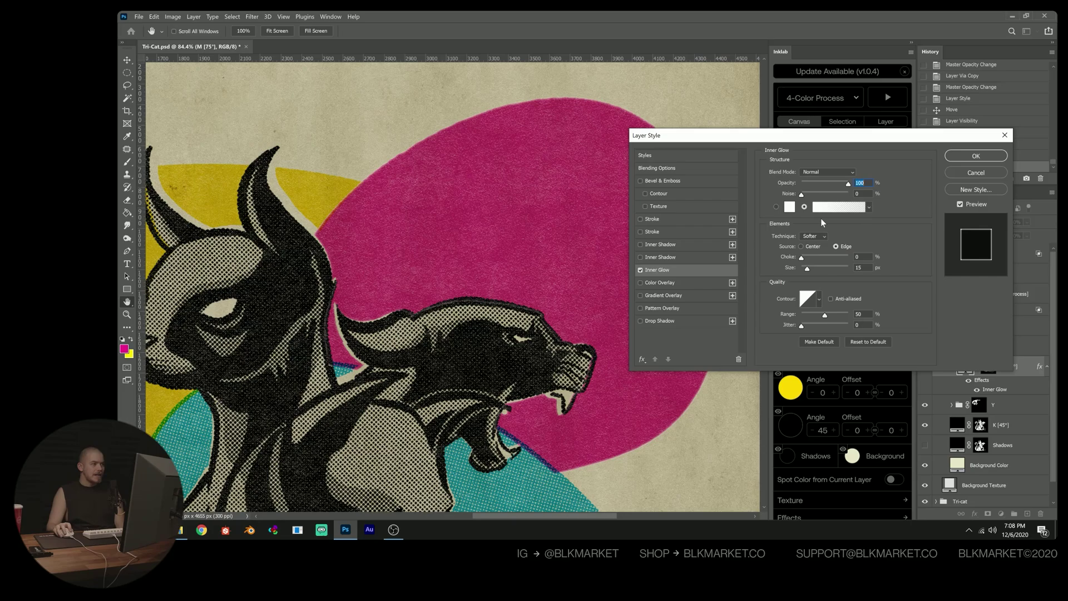
left_click(789, 207)
left_click_drag(716, 208, 757, 309)
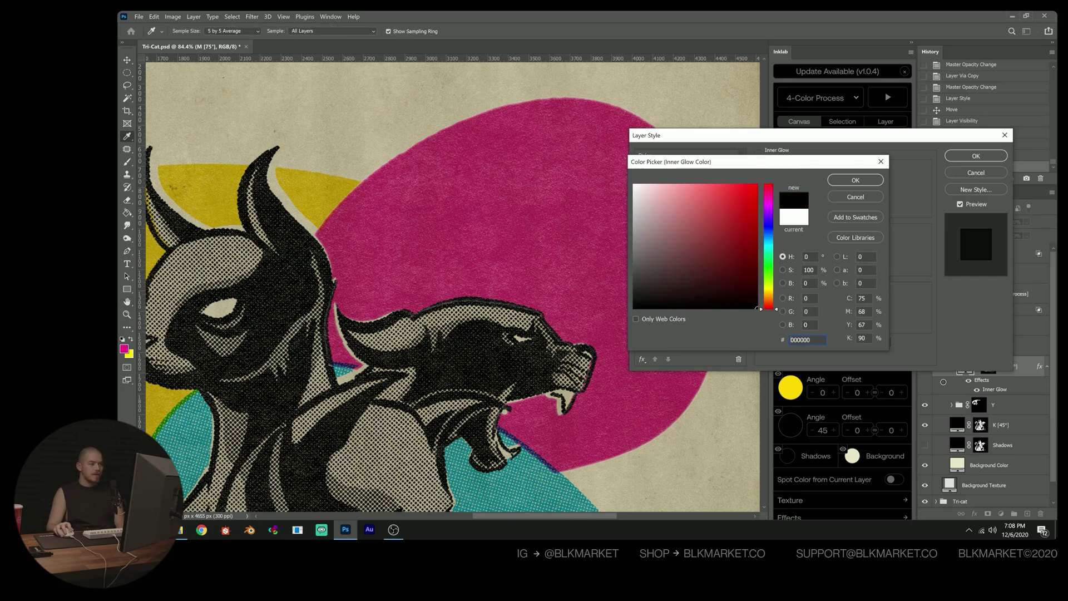
left_click(855, 180)
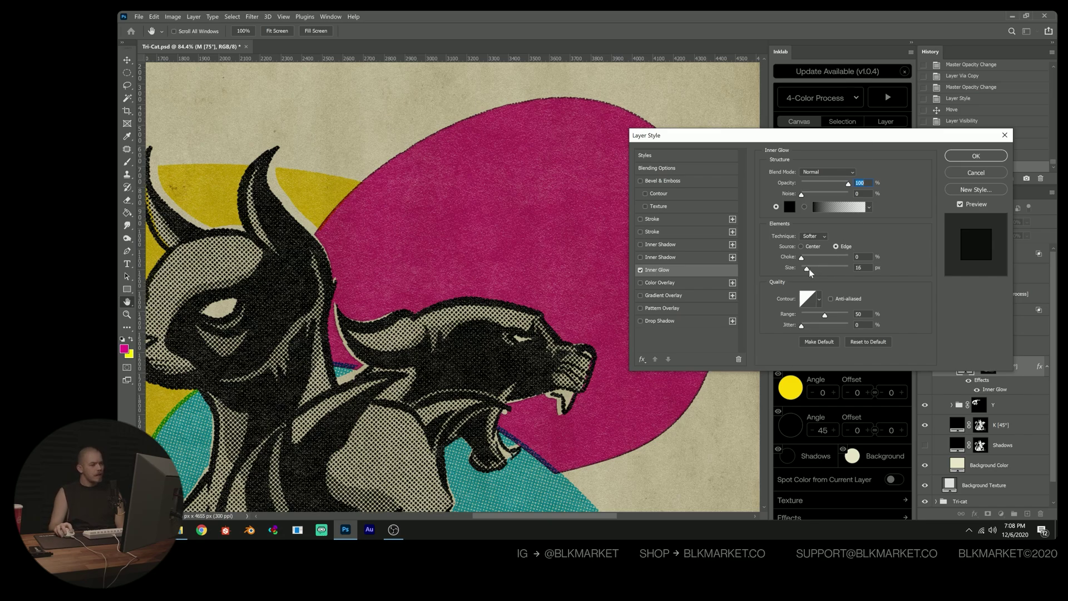
- Widen the glow size, apply the peaked contour preset and lower the range
left_click_drag(809, 268, 810, 269)
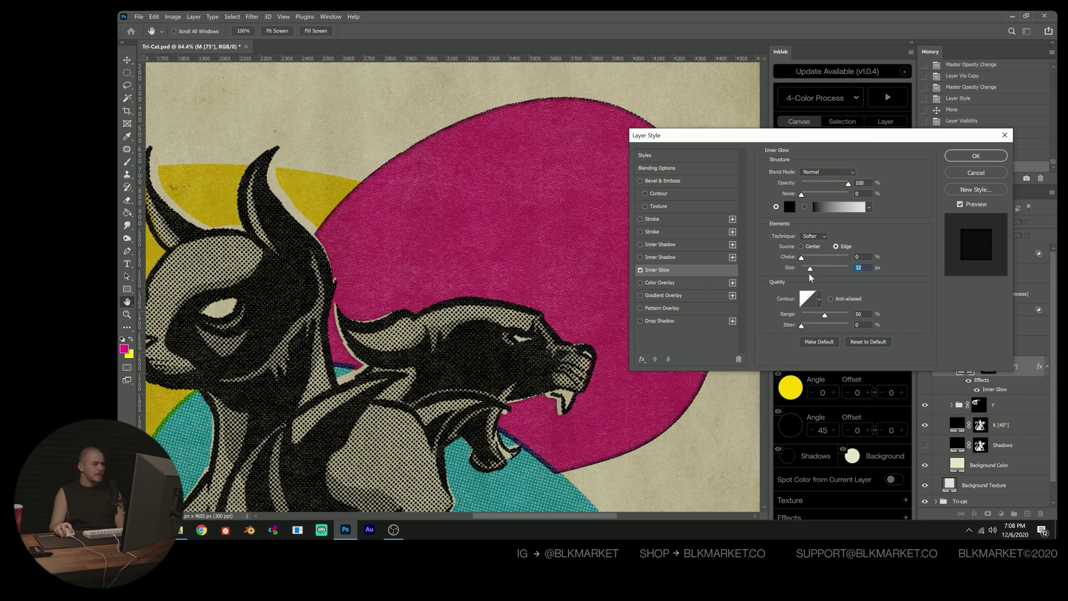
left_click(819, 300)
left_click(774, 321)
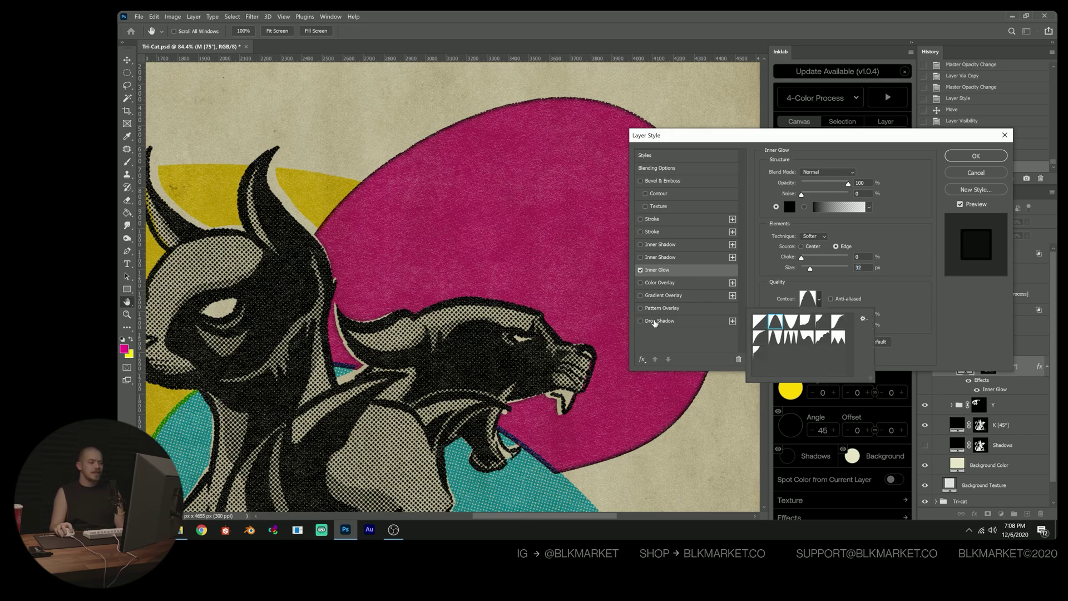
left_click(908, 312)
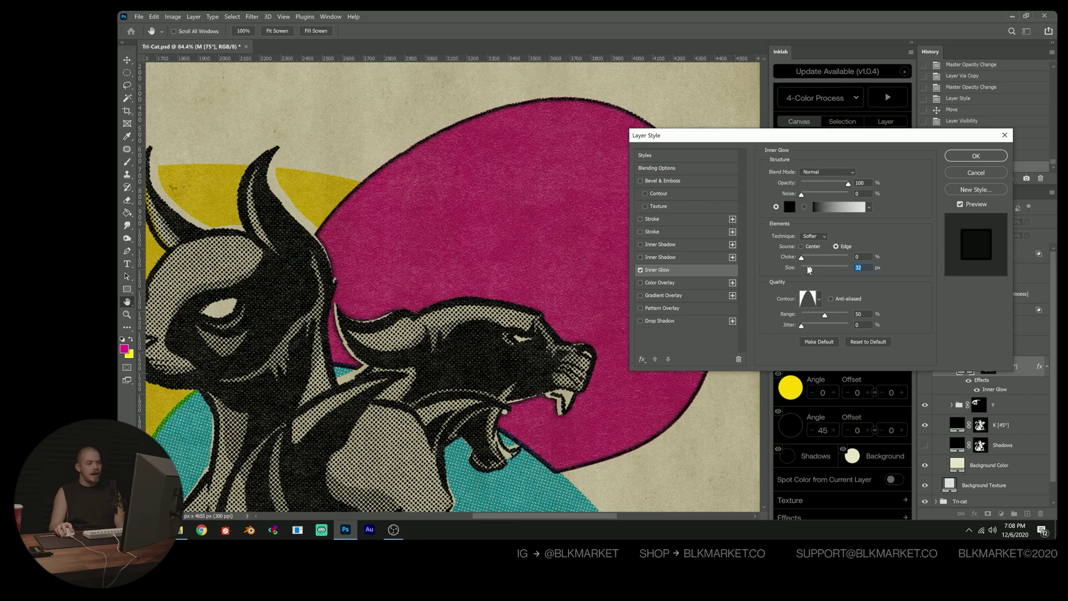
left_click_drag(809, 268, 814, 268)
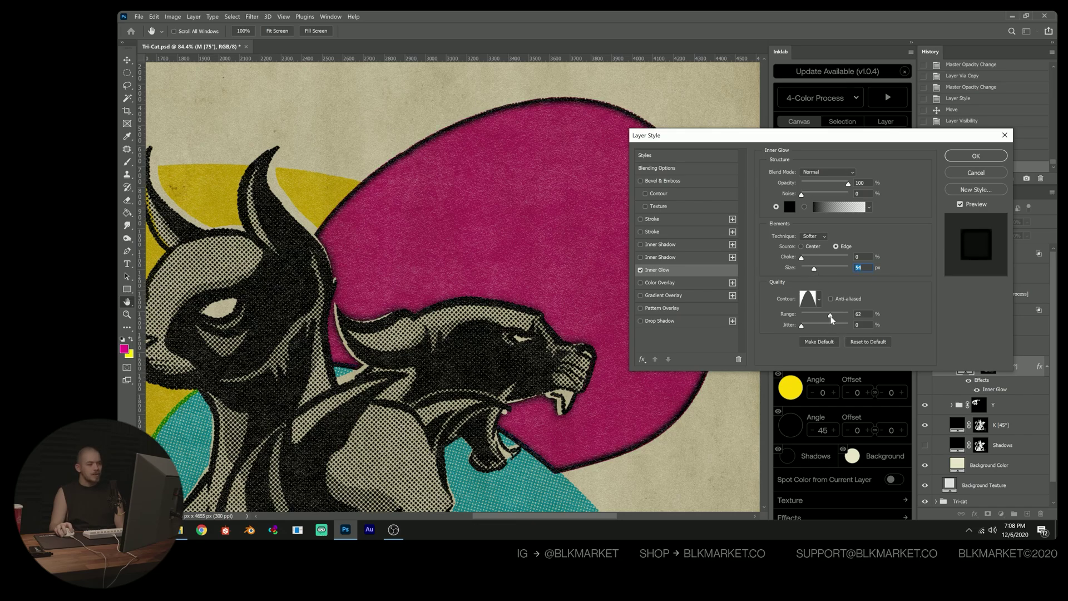
mouse_move(835, 318)
left_mouse_down()
mouse_move(805, 318)
mouse_move(818, 319)
left_mouse_up()
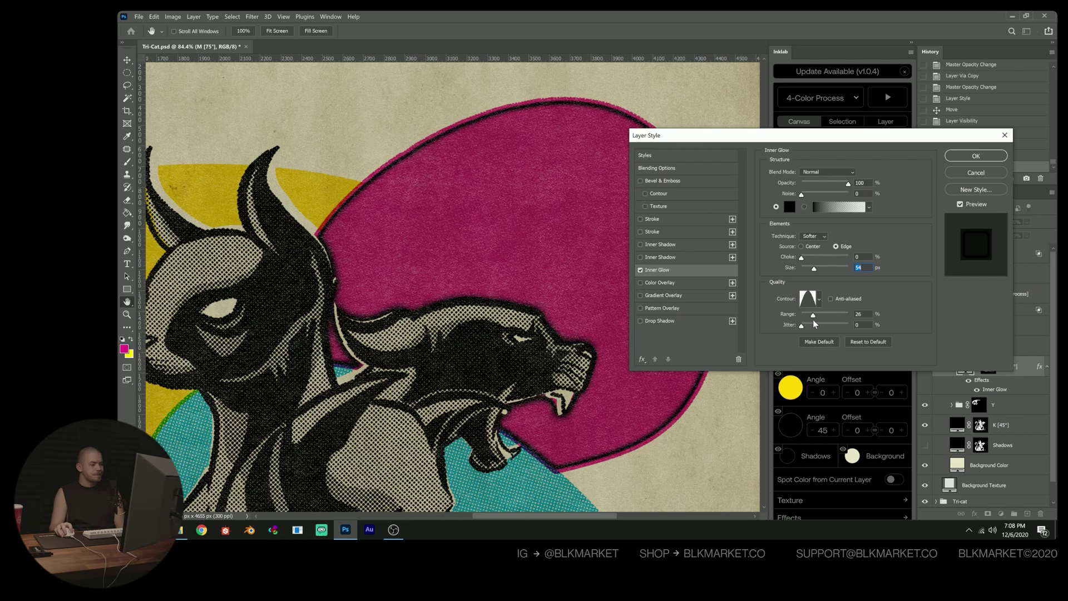
left_click(813, 319)
- Fine-tune the glow size and range, and lower the peak of the custom contour curve
left_click_drag(811, 269, 811, 268)
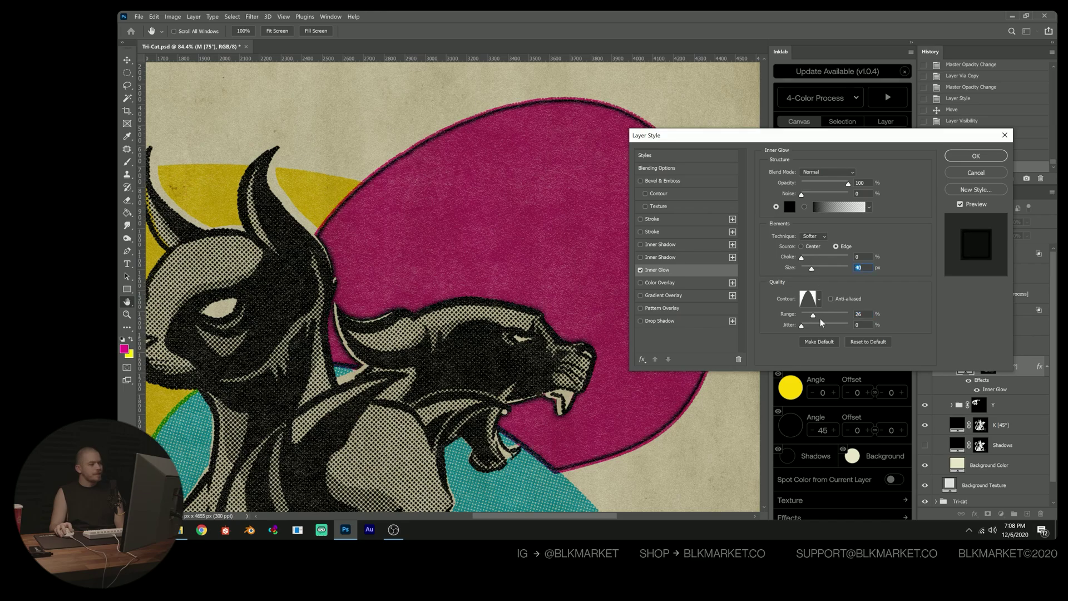
left_click_drag(812, 317, 810, 316)
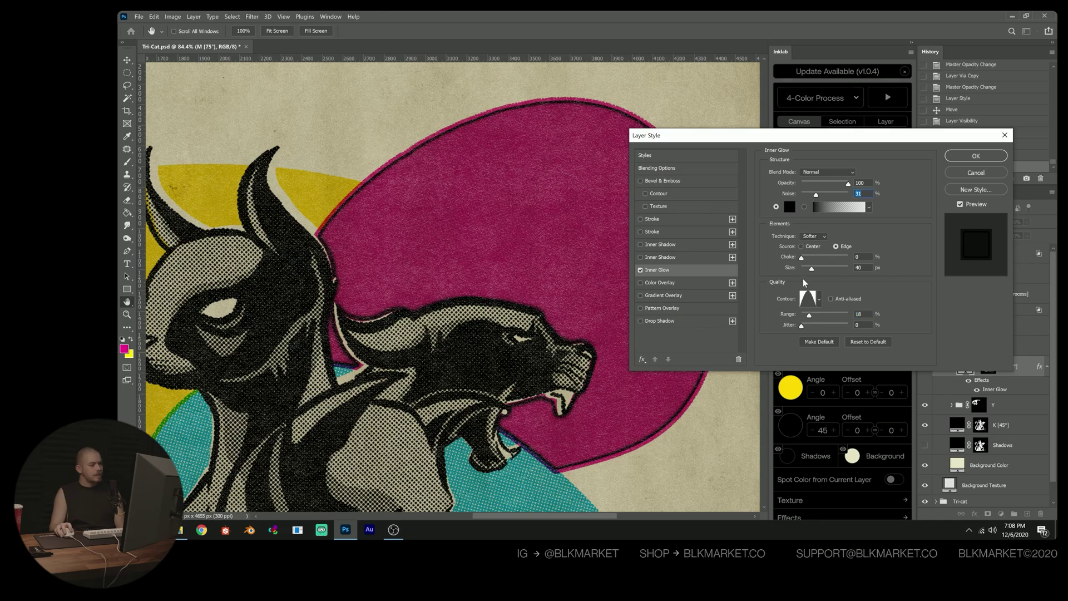
left_click(811, 299)
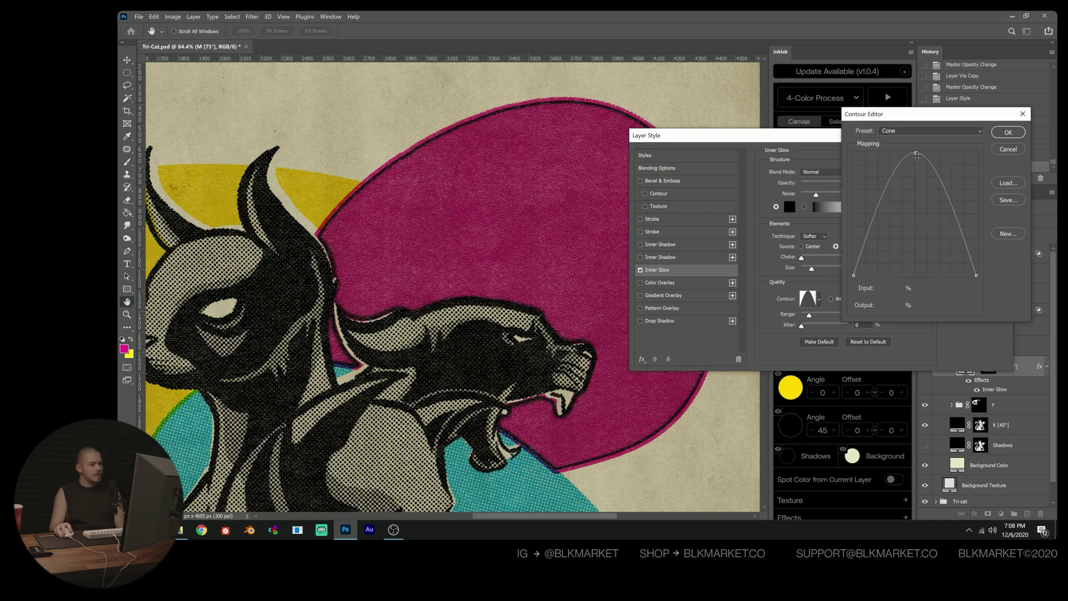
left_click_drag(917, 155, 916, 194)
- Give the M [75°] Inner Glow a beige paper tone sampled from the canvas at about 72% opacity
left_click(1007, 133)
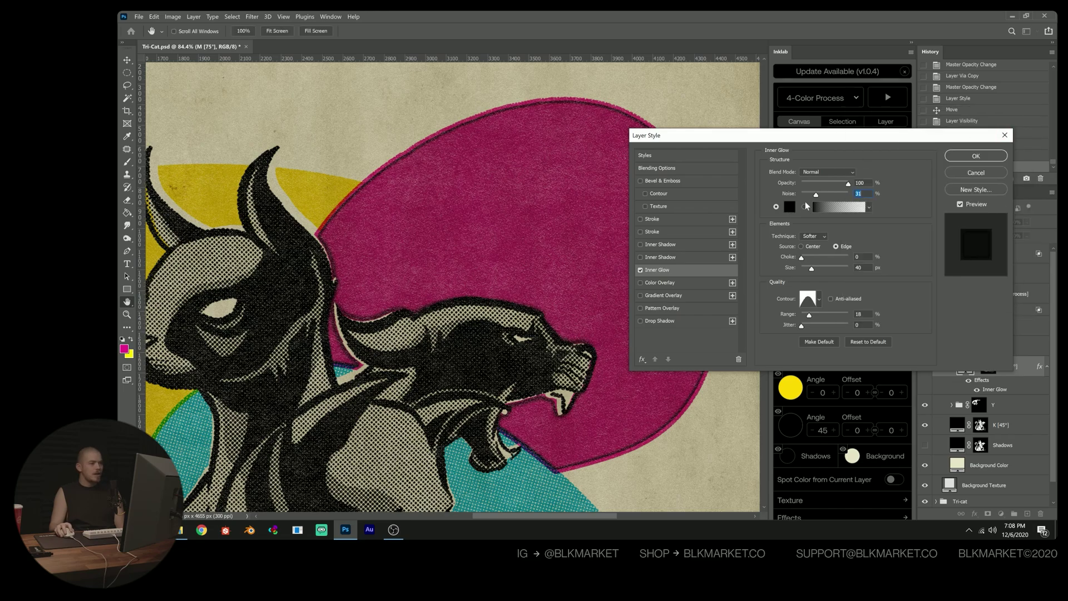
left_click(791, 206)
left_click(677, 146)
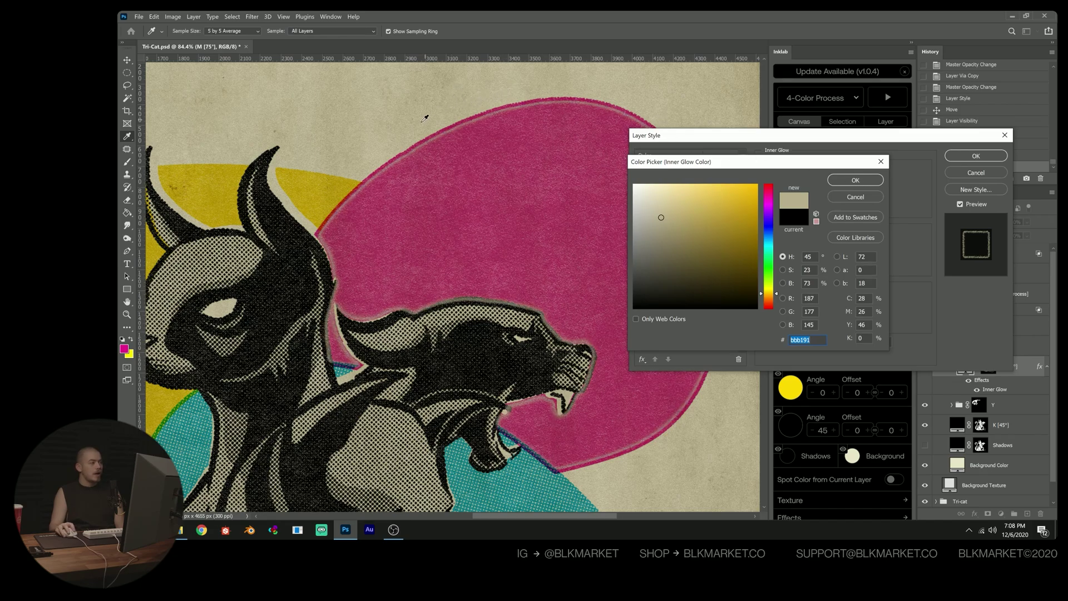
left_click(854, 180)
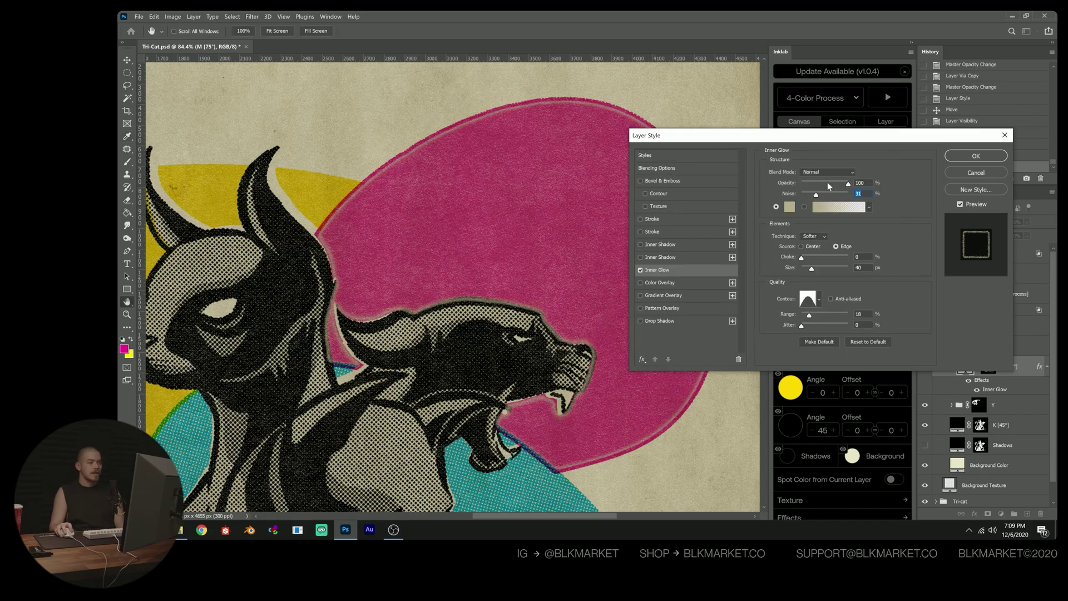
left_click_drag(827, 183, 822, 183)
left_click(835, 182)
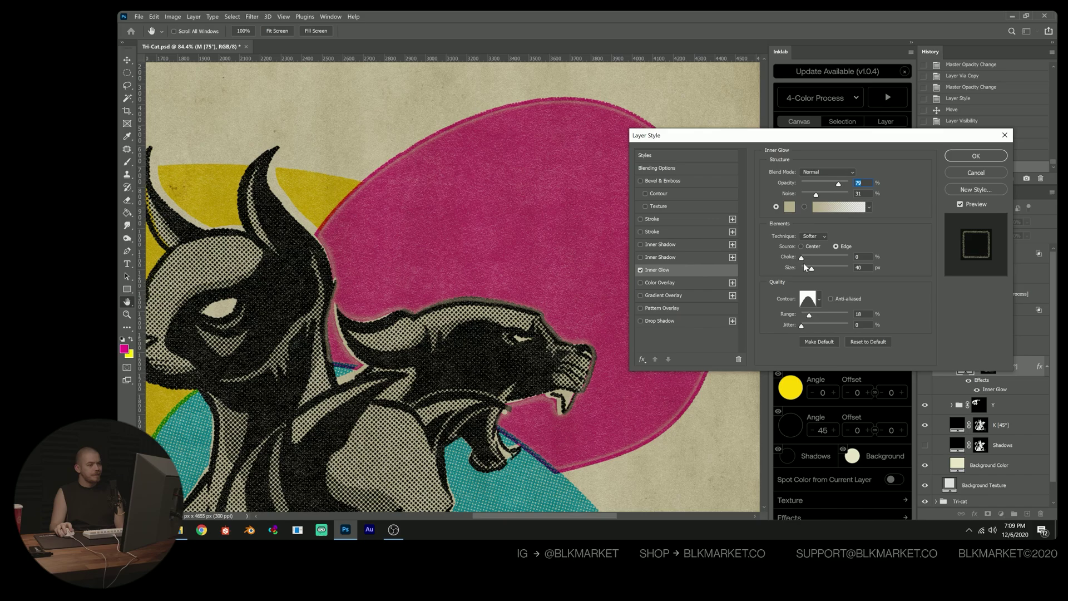
- Set the glow range to 28%, size around 27 px, opacity 61%, and choose a paler beige
left_click_drag(810, 318, 815, 318)
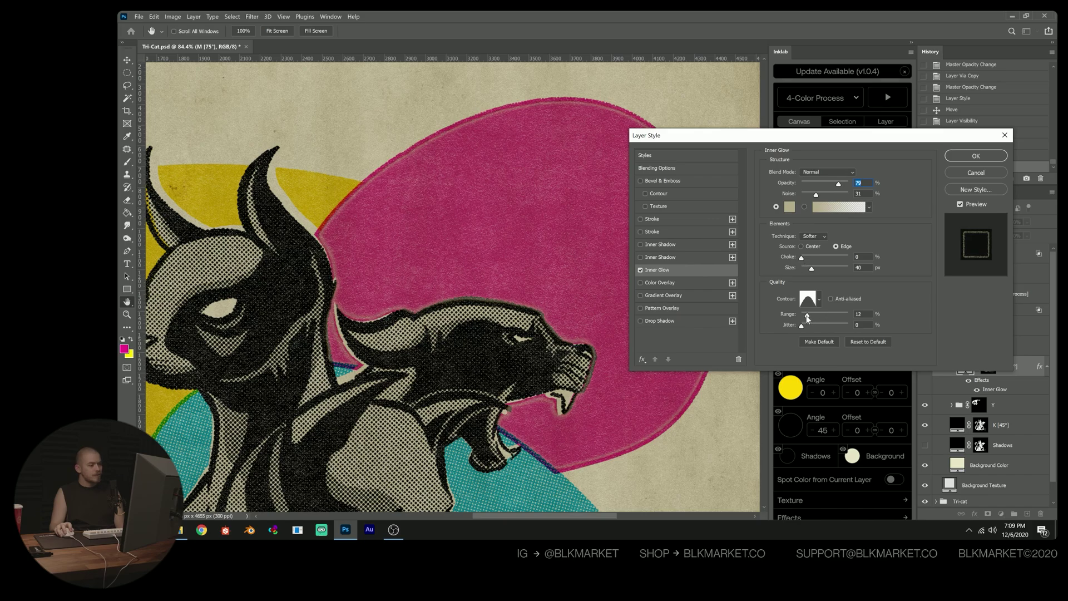
left_click(815, 318)
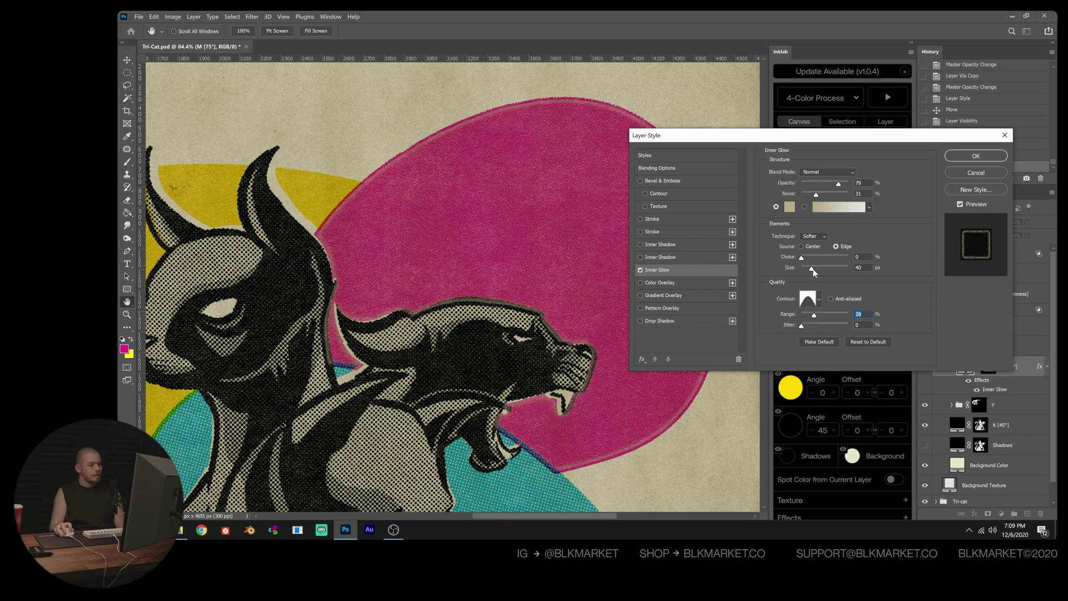
left_click_drag(810, 269, 809, 269)
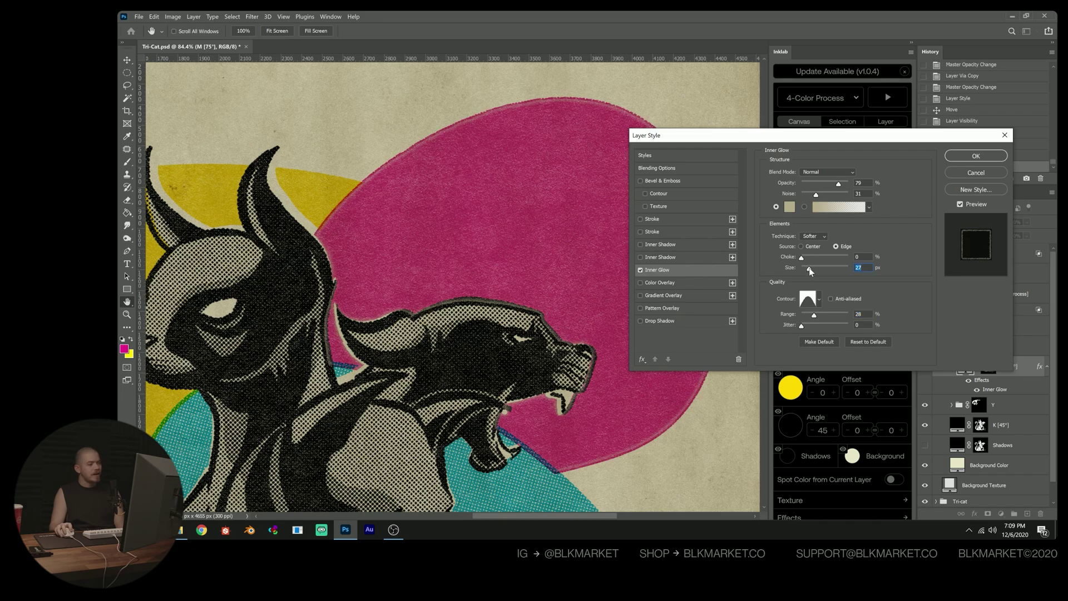
left_click(830, 184)
left_click(786, 211)
left_click(652, 205)
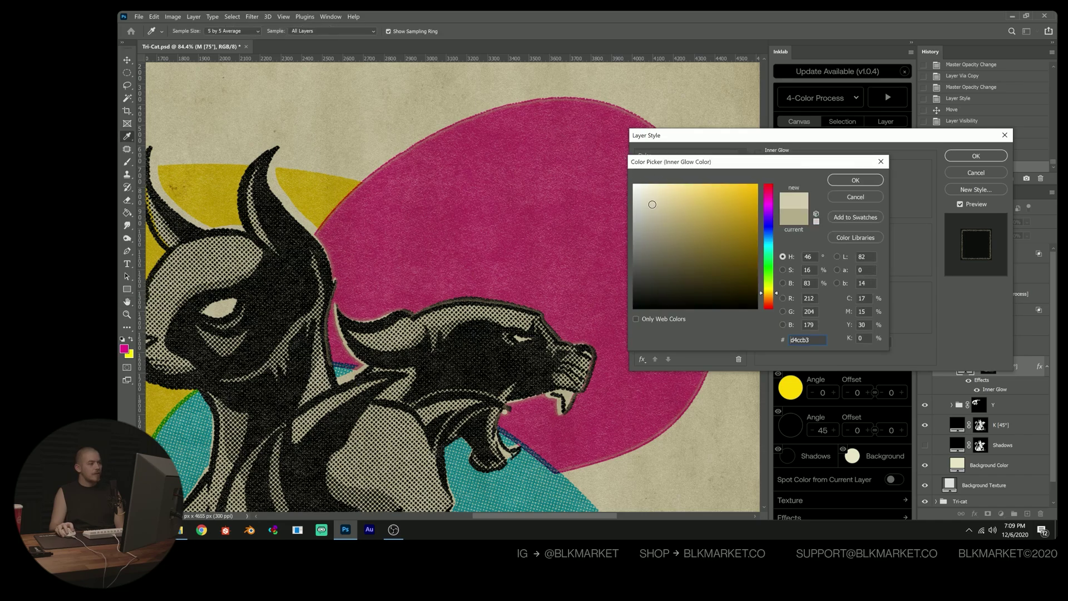
- Apply the paler beige Inner Glow to M [75°] and zoom slightly into the artwork
left_click(854, 180)
left_click(975, 156)
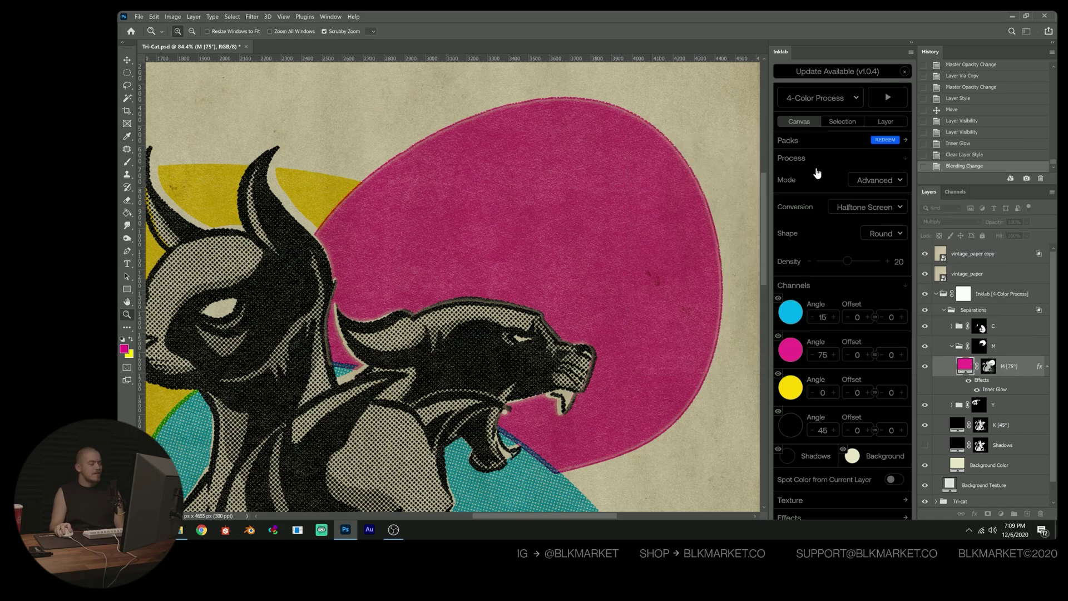
scroll(529, 228, "up", 2)
scroll(442, 210, "down", 4)
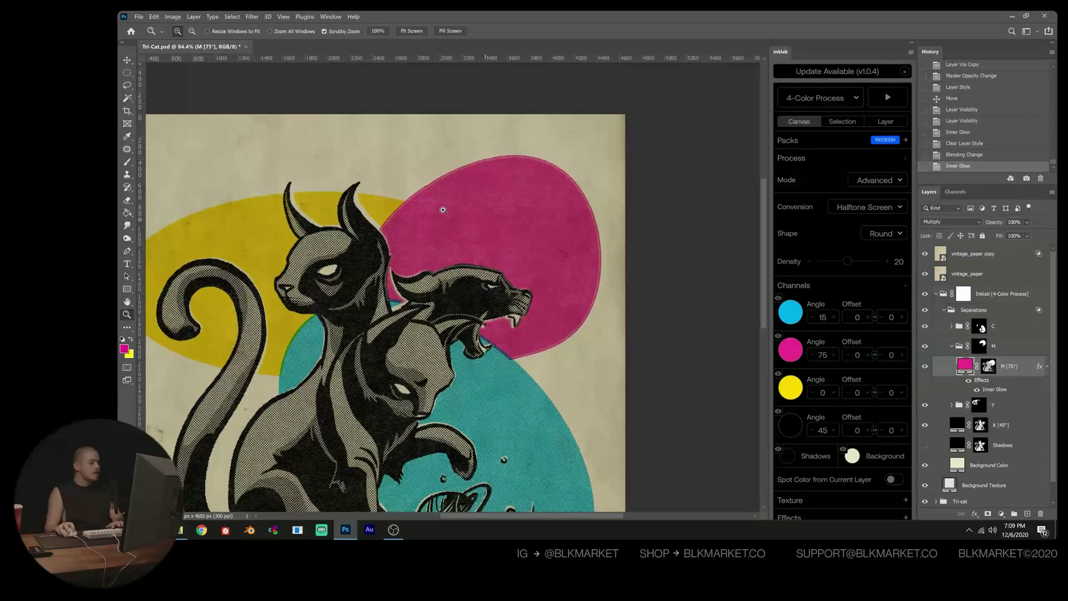
scroll(439, 233, "up", 2)
scroll(473, 236, "left", 2)
left_click(473, 186)
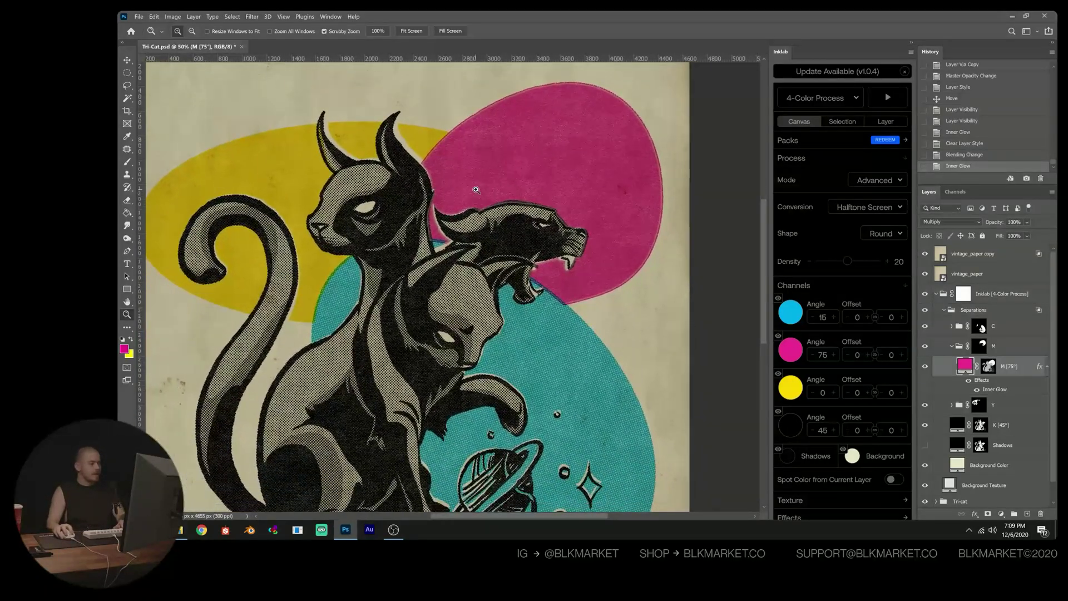
- Collapse the M group, move K [45°] above the C group, and fit the artwork on screen
left_click(951, 346)
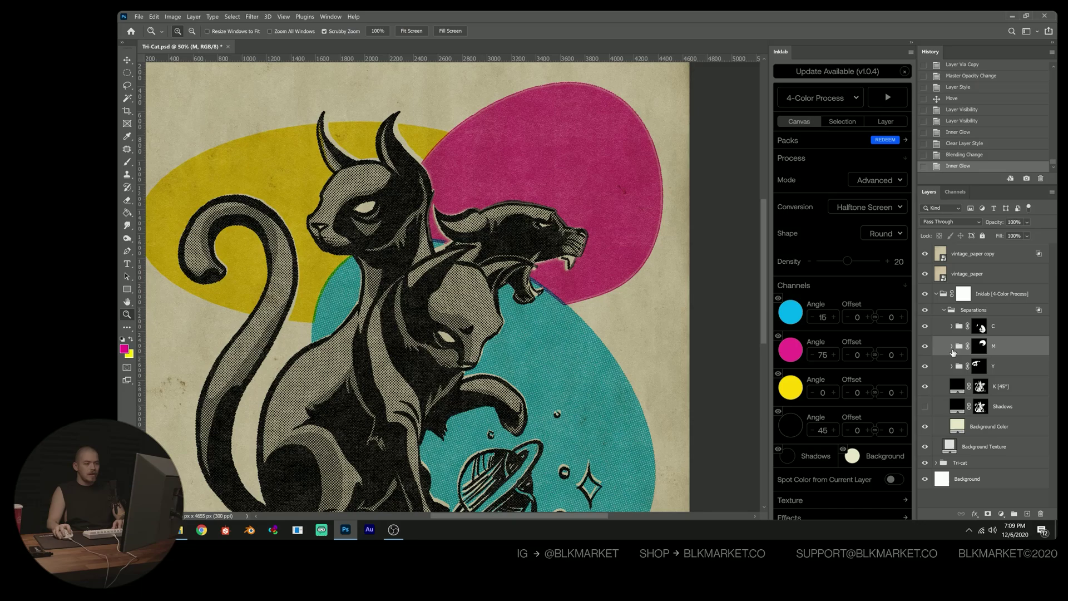
scroll(529, 212, "up", 6)
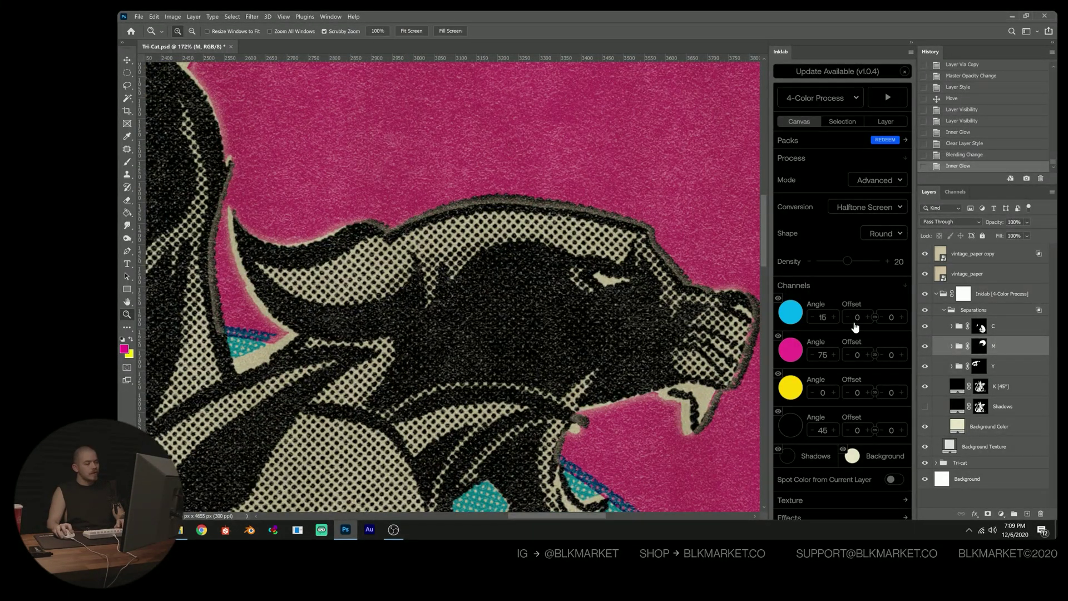
left_click(1027, 388)
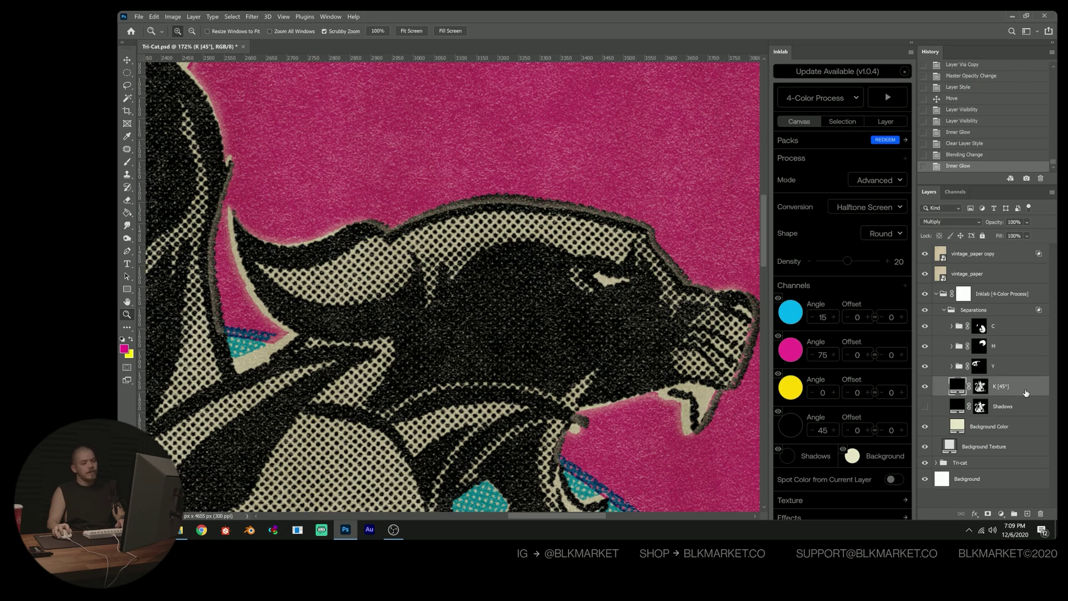
left_click_drag(1027, 393, 1018, 315)
key("ctrl+z")
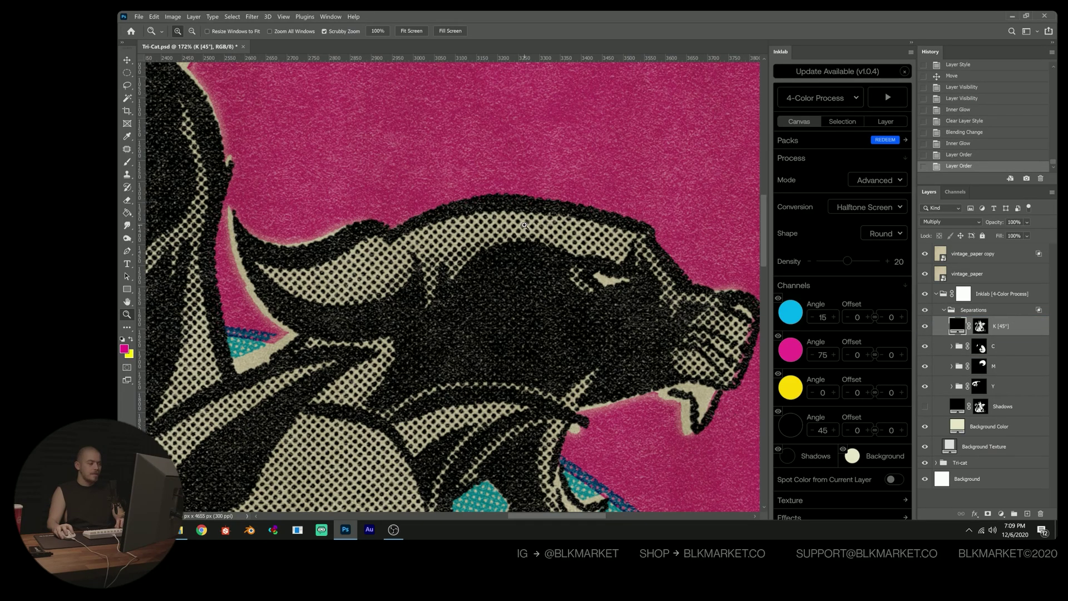
key("ctrl+0")
- Copy the Inner Glow layer style from the M [75°] layer
left_click(488, 222)
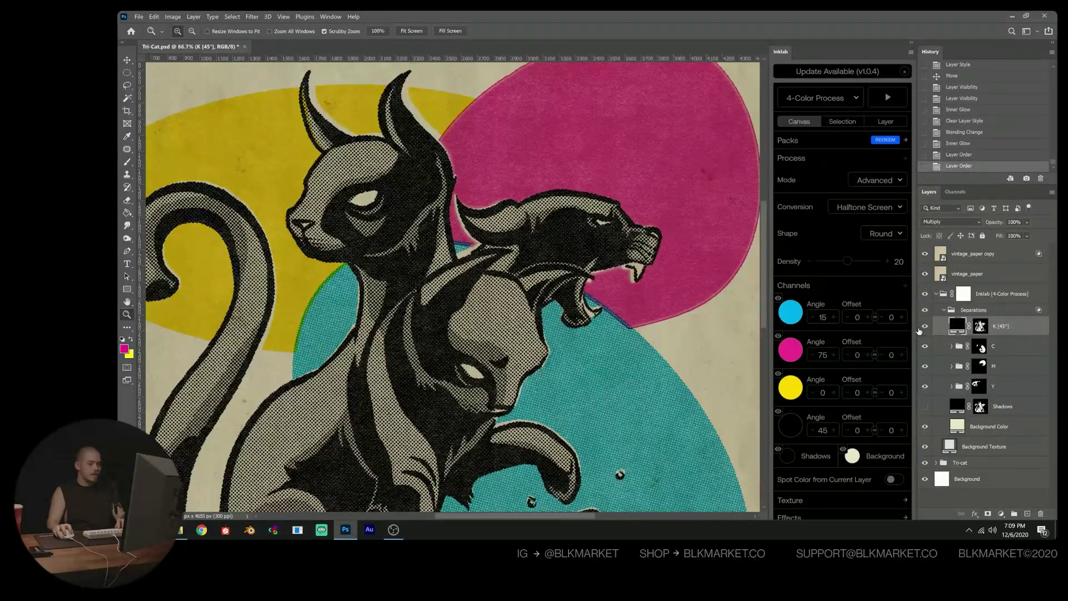
left_click(954, 370)
left_click(951, 365)
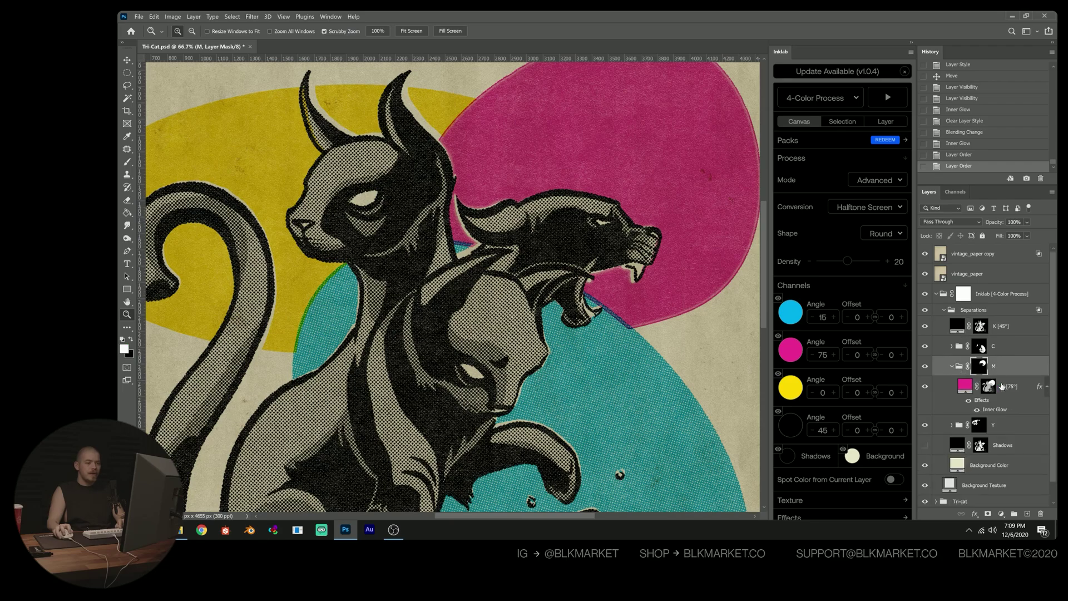
right_click(1001, 387)
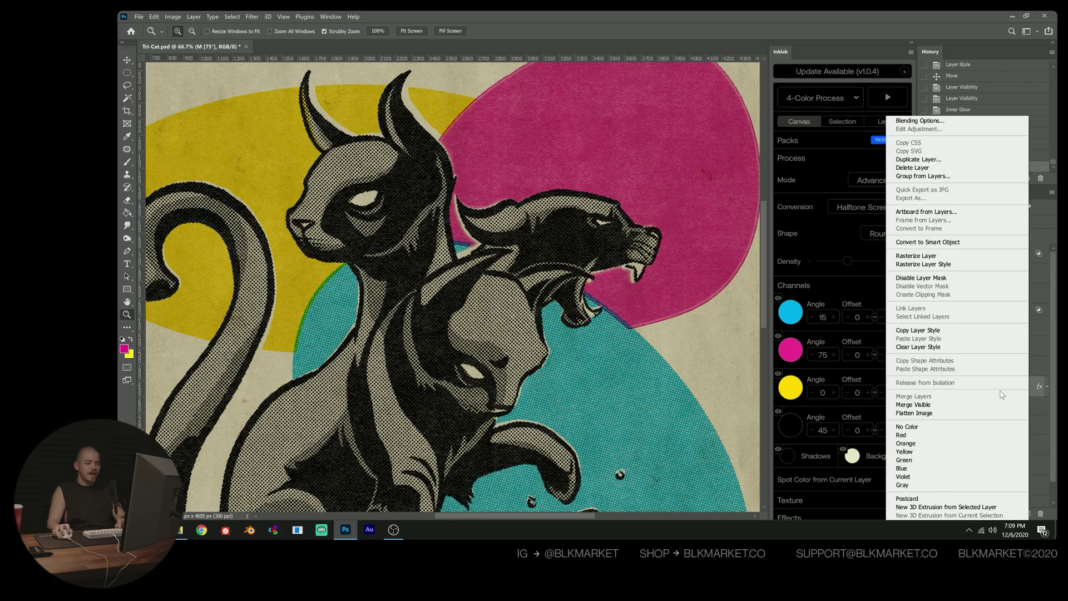
left_click(958, 332)
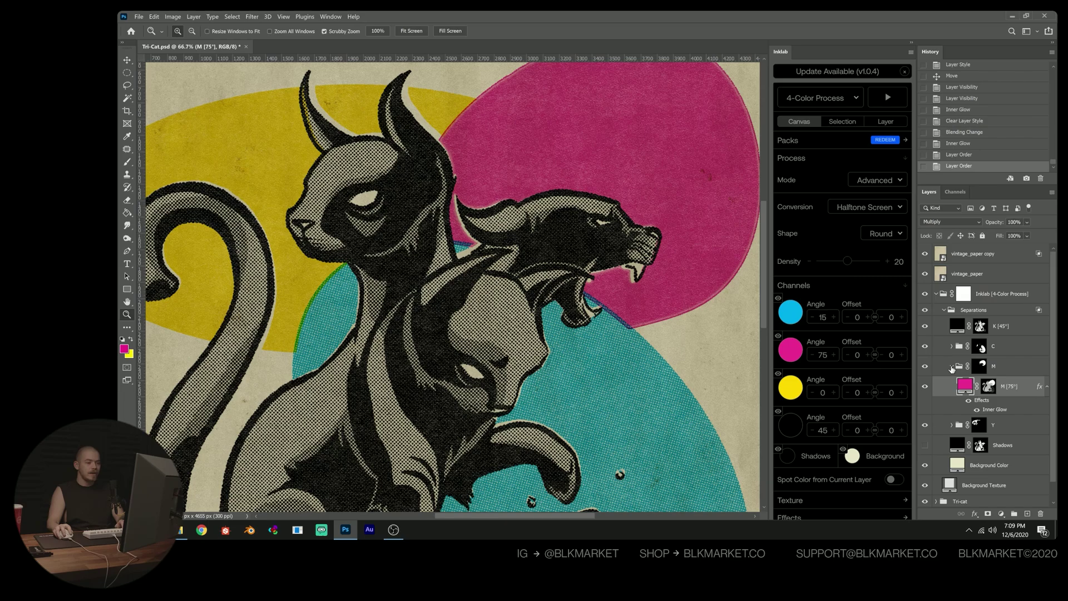
- Paste the Inner Glow style onto the C [15°] and Y [0°] layers
left_click(951, 366)
left_click(951, 345)
left_click(1022, 368)
right_click(1022, 368)
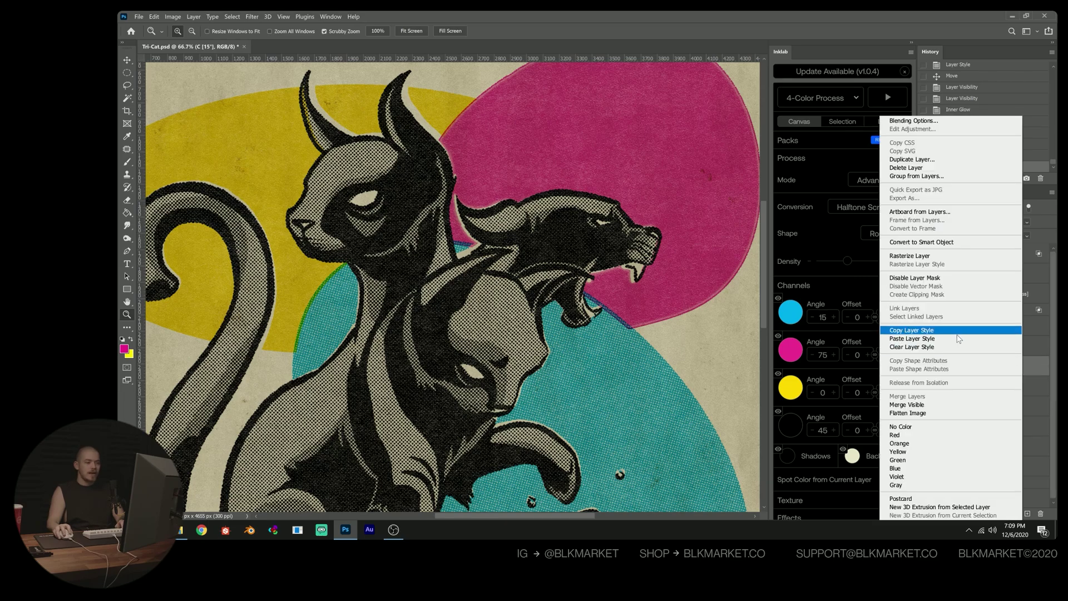
left_click(958, 341)
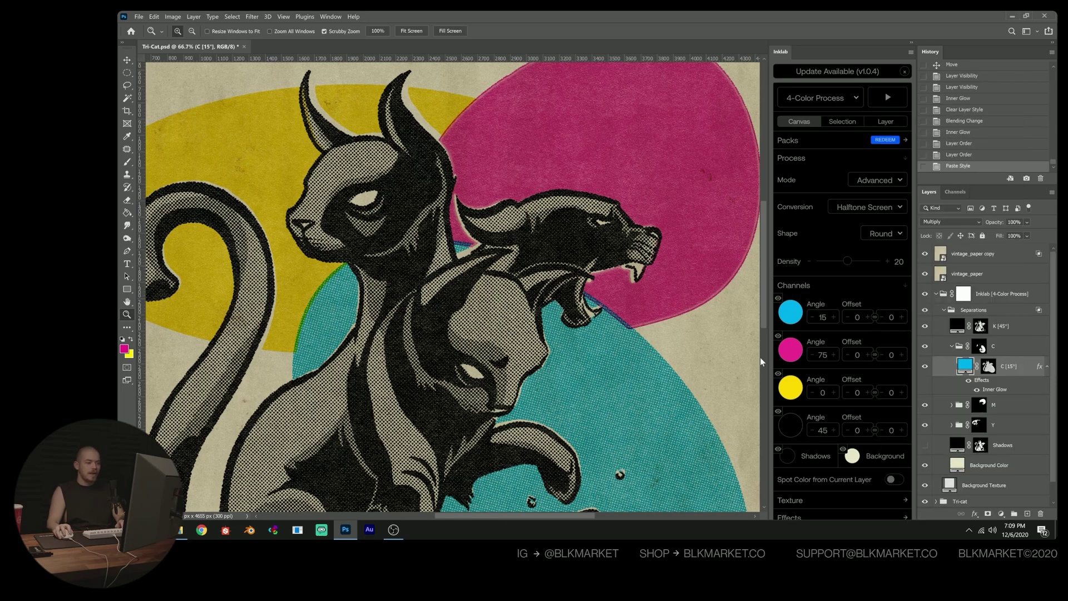
left_click(951, 425)
left_click(1033, 446)
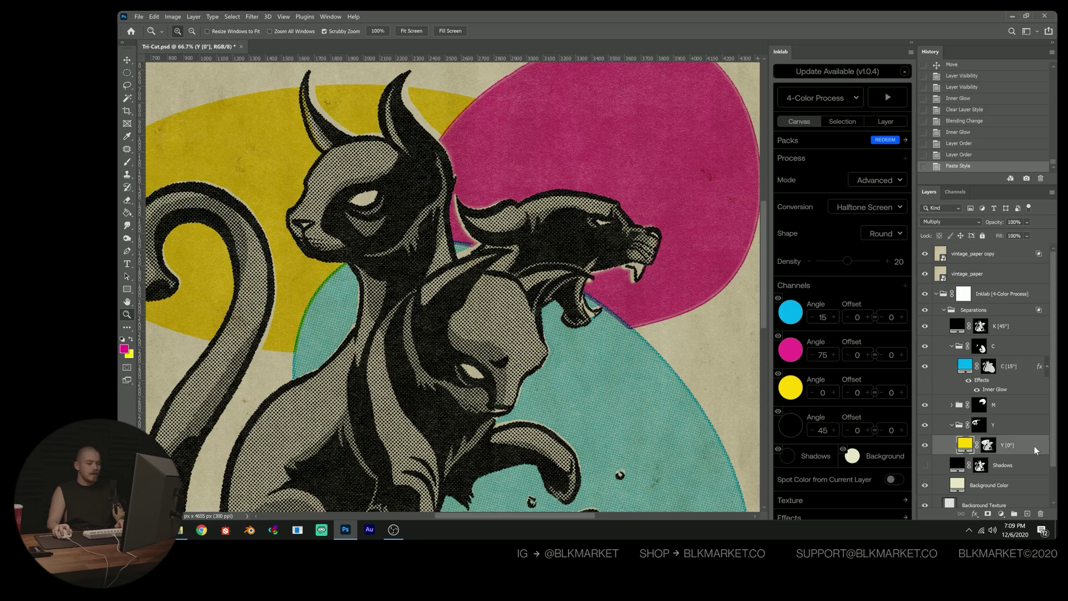
right_click(1033, 445)
left_click(968, 264)
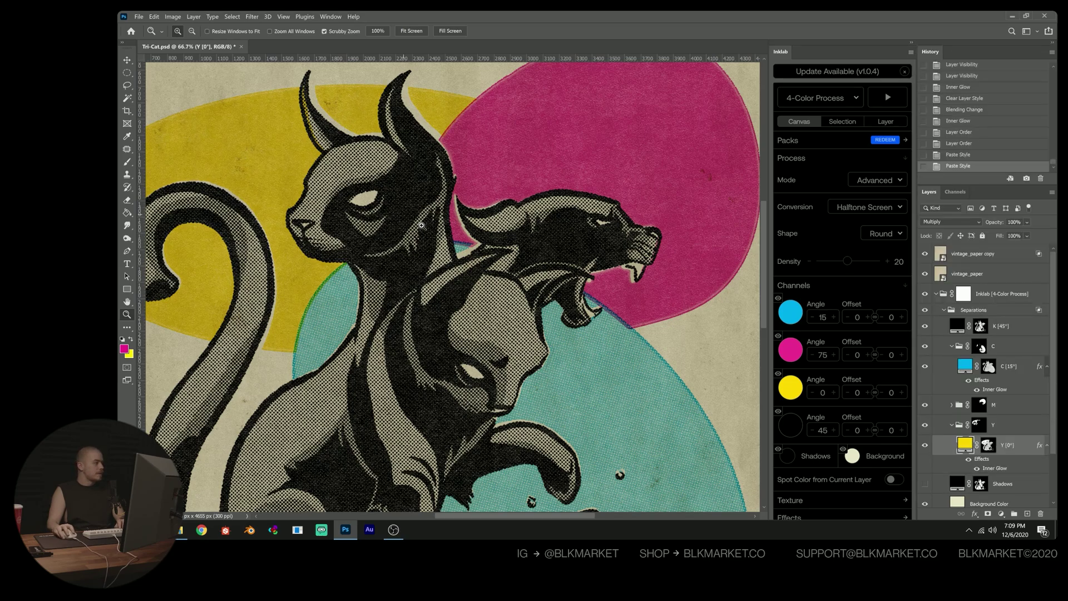
- Inspect the ink edges up close and paste the Inner Glow onto K [45°]
left_click_drag(457, 251, 465, 111)
left_click_drag(500, 223, 451, 227)
left_click(451, 227)
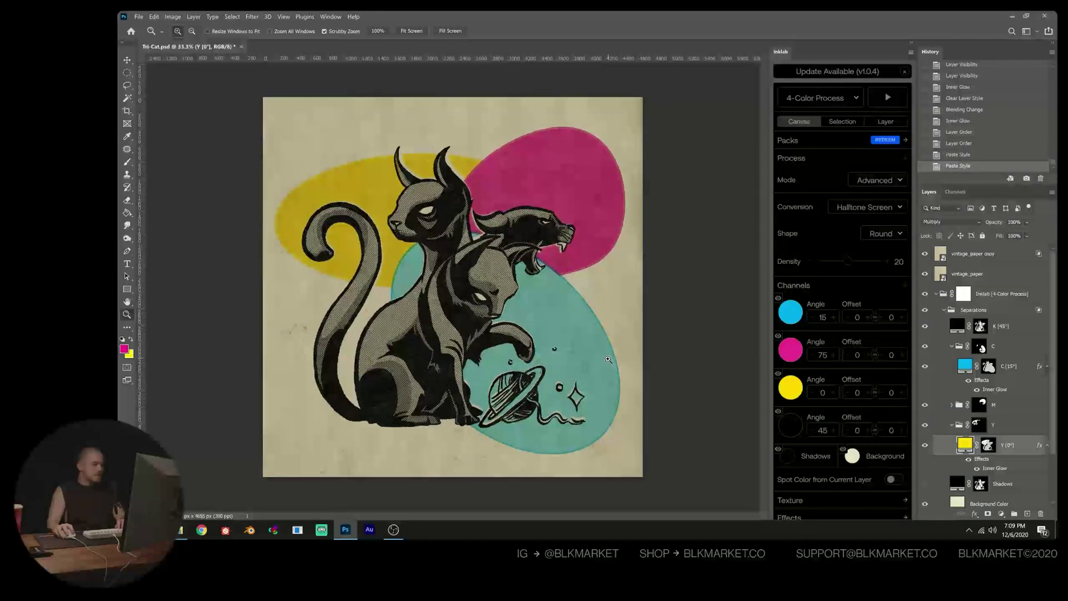
left_click_drag(591, 367, 579, 302)
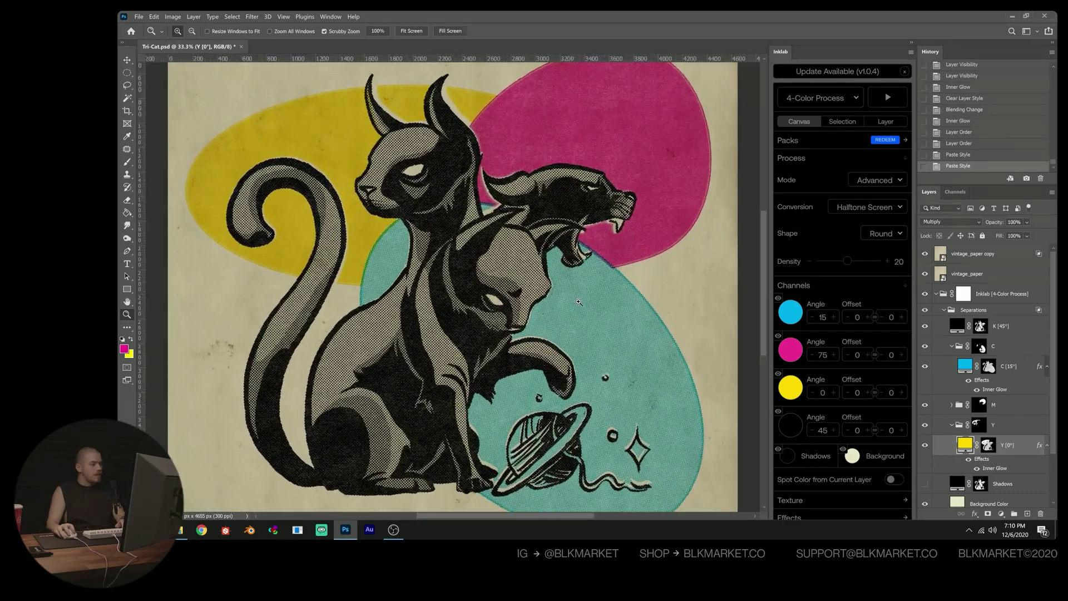
right_click(1041, 333)
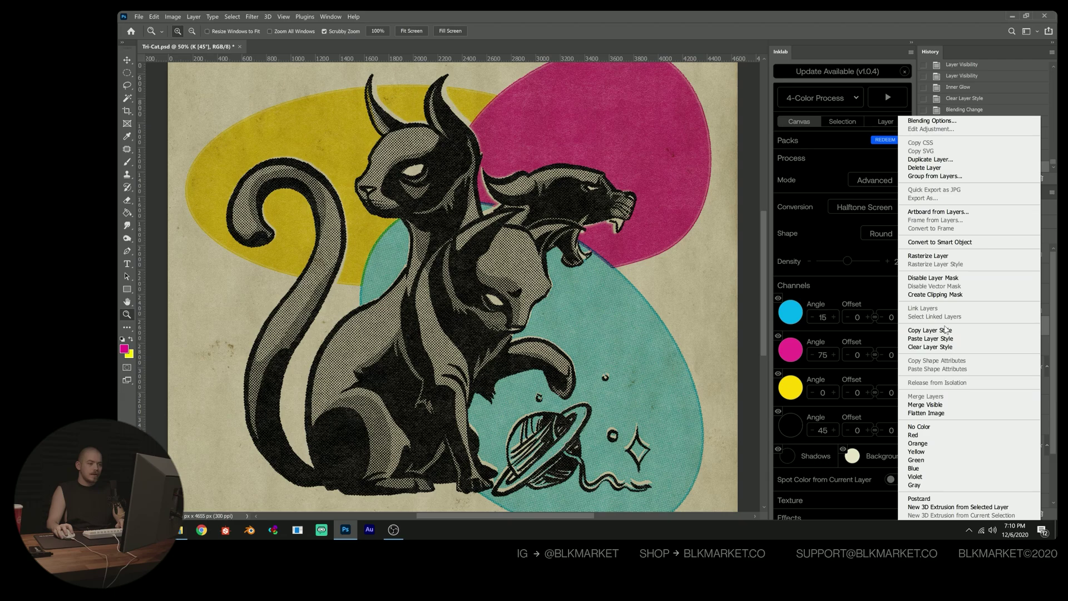
left_click(940, 338)
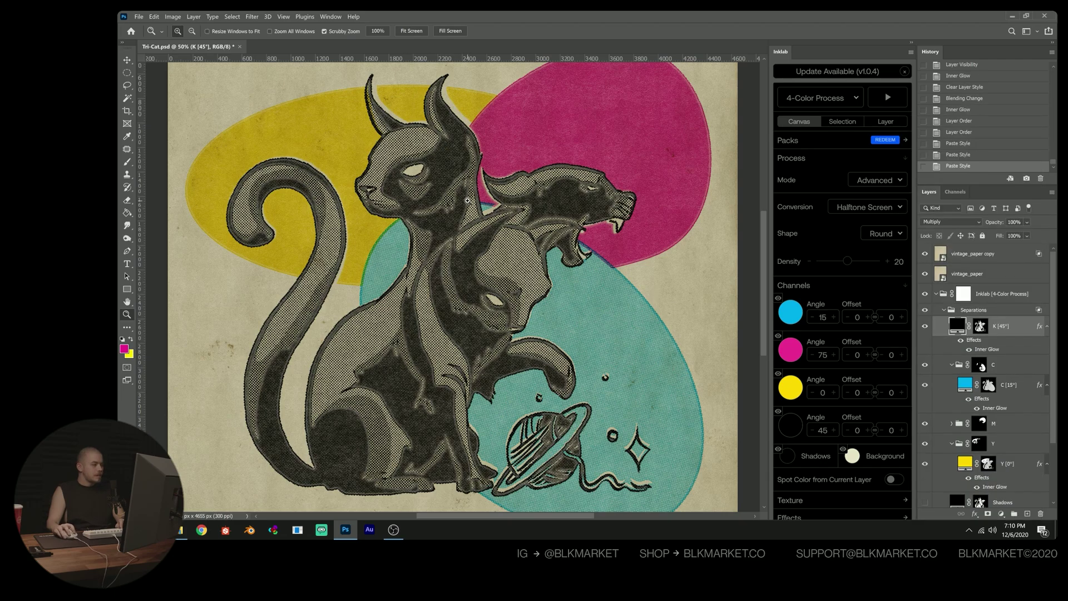
left_click_drag(450, 340, 512, 235)
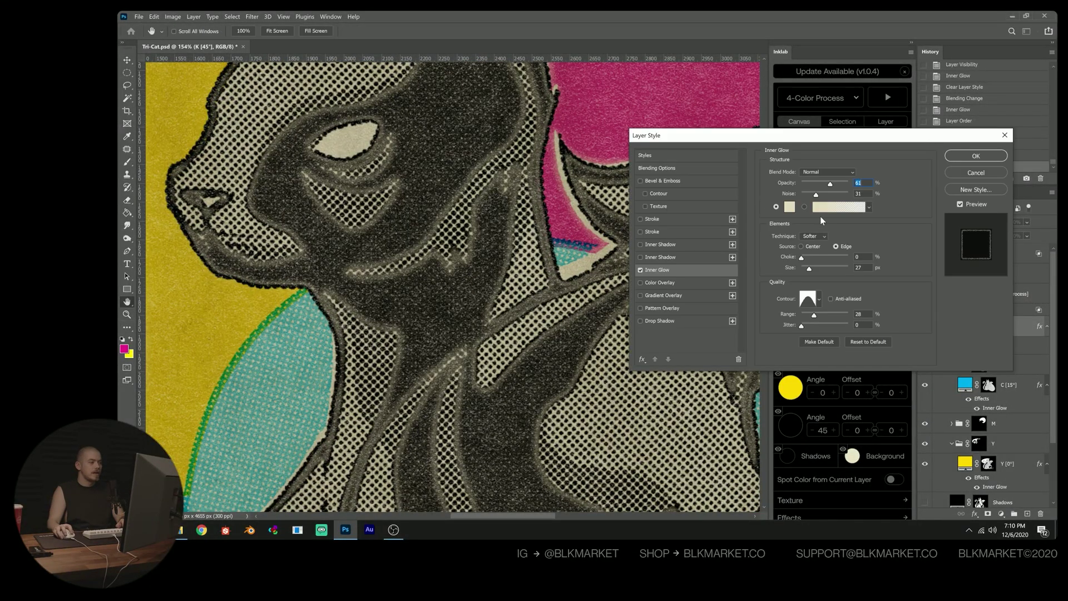
- Shrink the K layer's Inner Glow to 13 px with lower opacity and apply it
left_click_drag(815, 270, 807, 268)
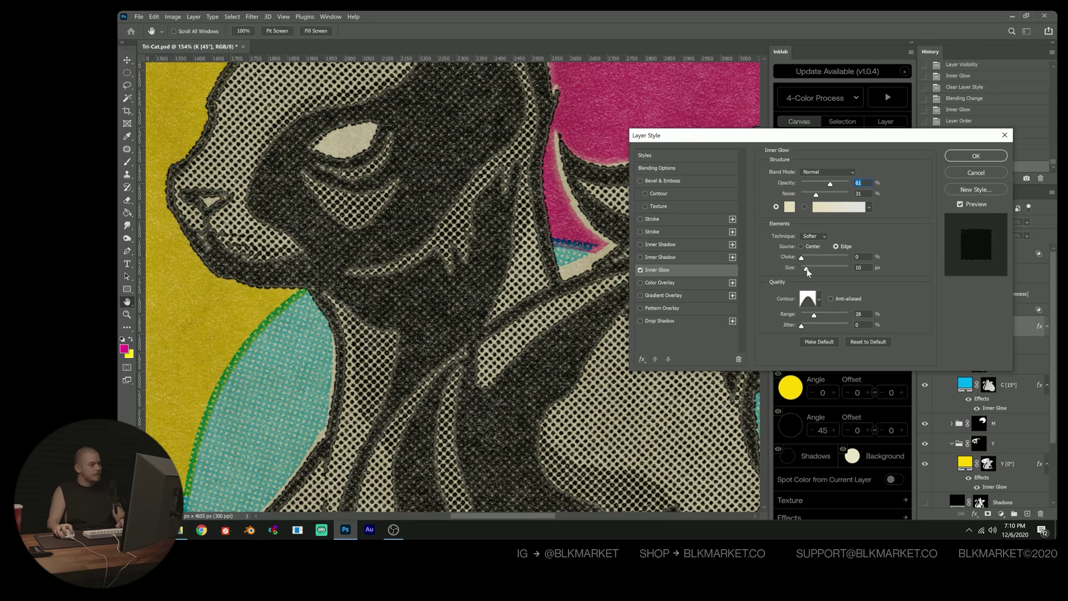
left_click_drag(817, 184, 826, 185)
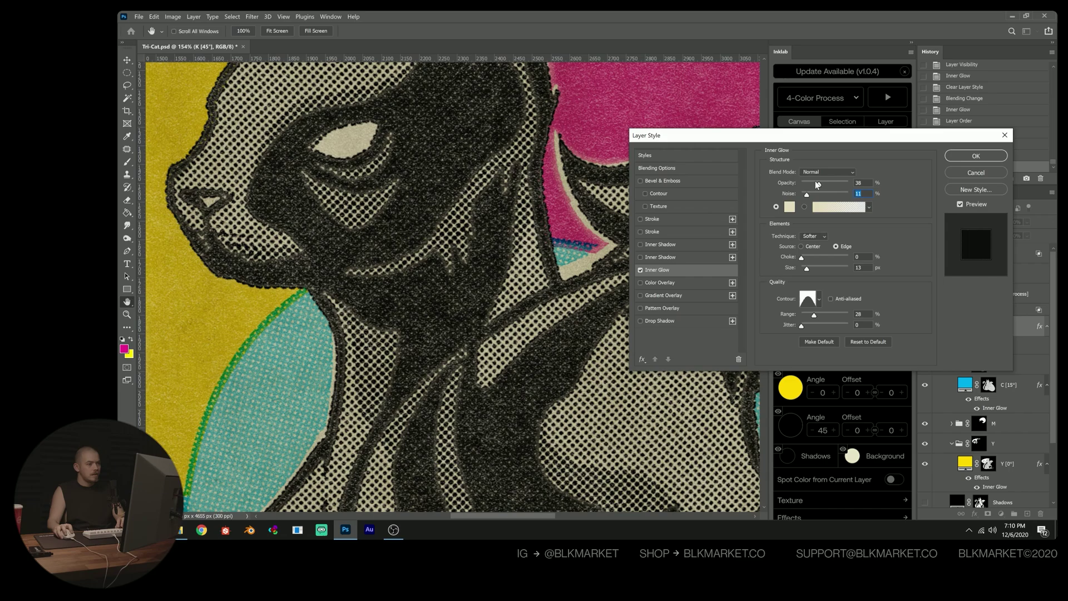
left_click_drag(820, 184, 817, 186)
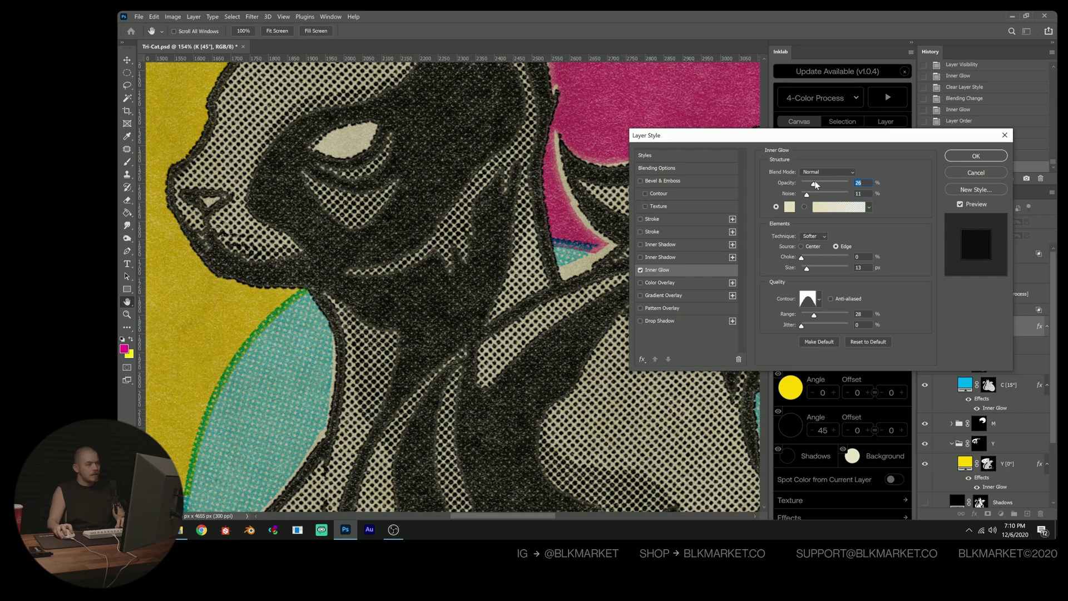
left_click(989, 160)
left_click_drag(588, 318, 449, 276)
left_click(449, 276)
key("v")
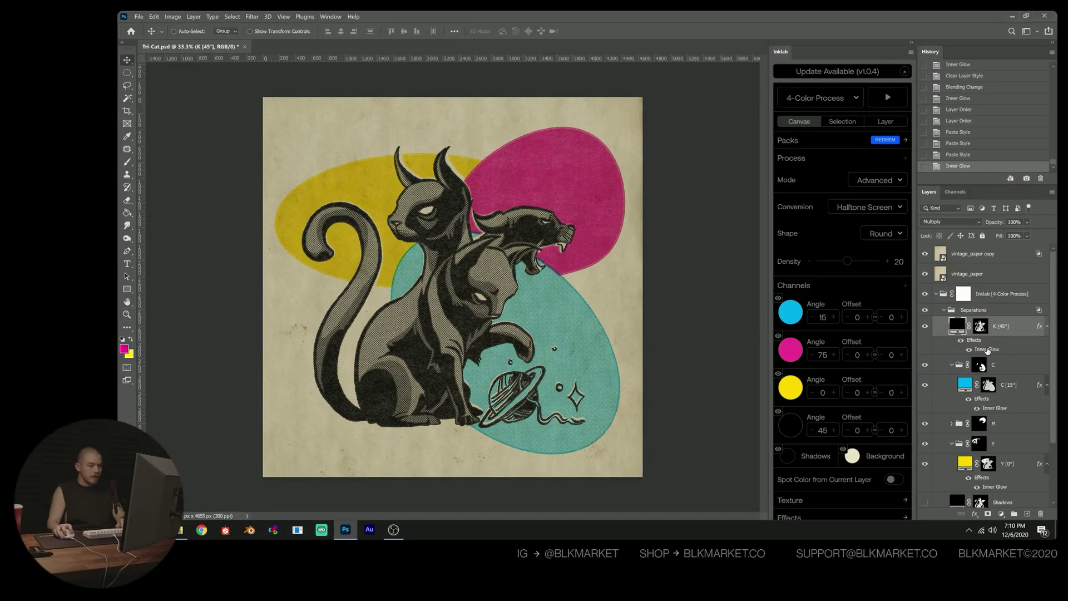
- Set the K layer's Inner Glow opacity to 20%
double_click(987, 349)
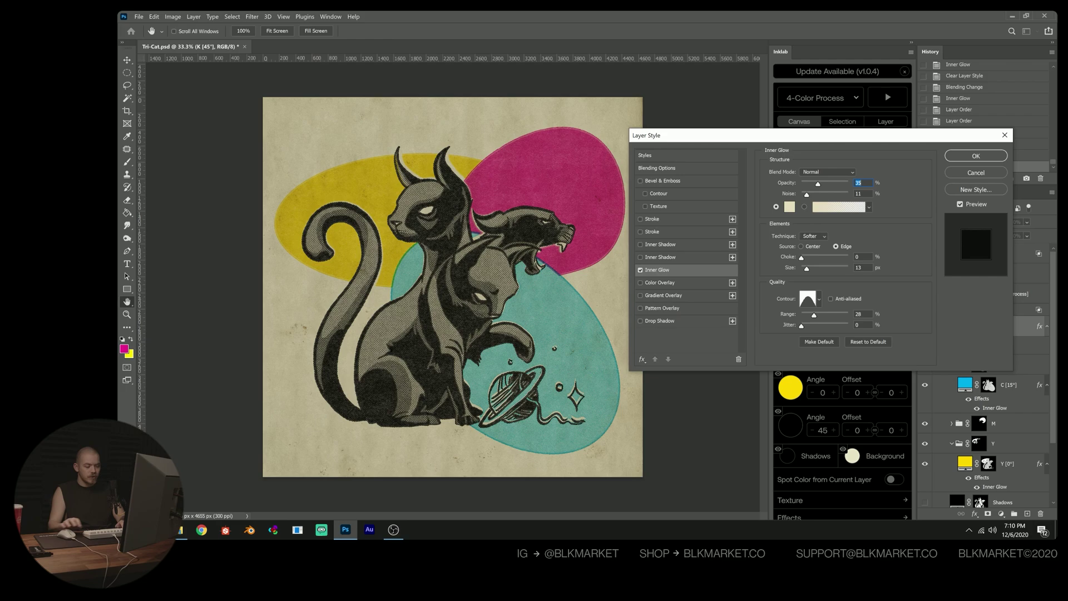
type("20")
key("Return")
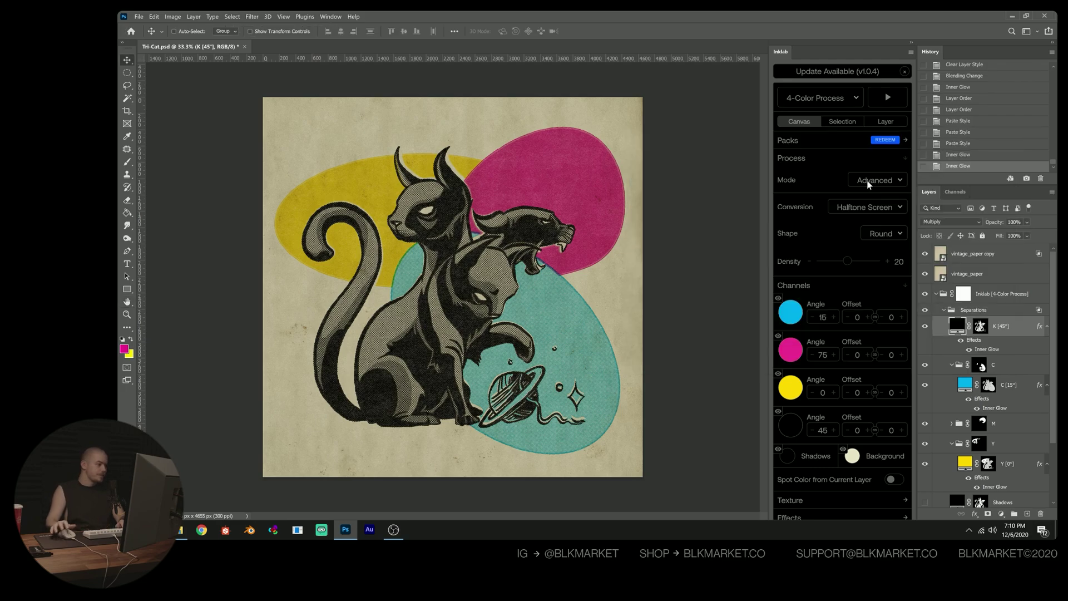
- Copy the K layer's adjusted Inner Glow and paste it onto C [15°]
right_click(1023, 343)
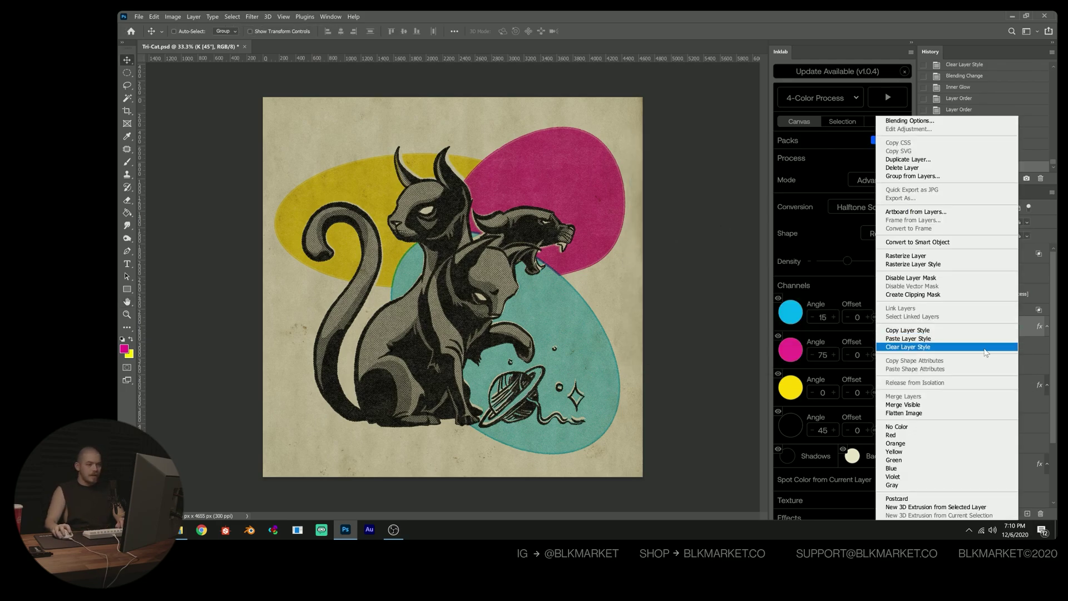
left_click(918, 333)
left_click(1025, 393)
right_click(1025, 393)
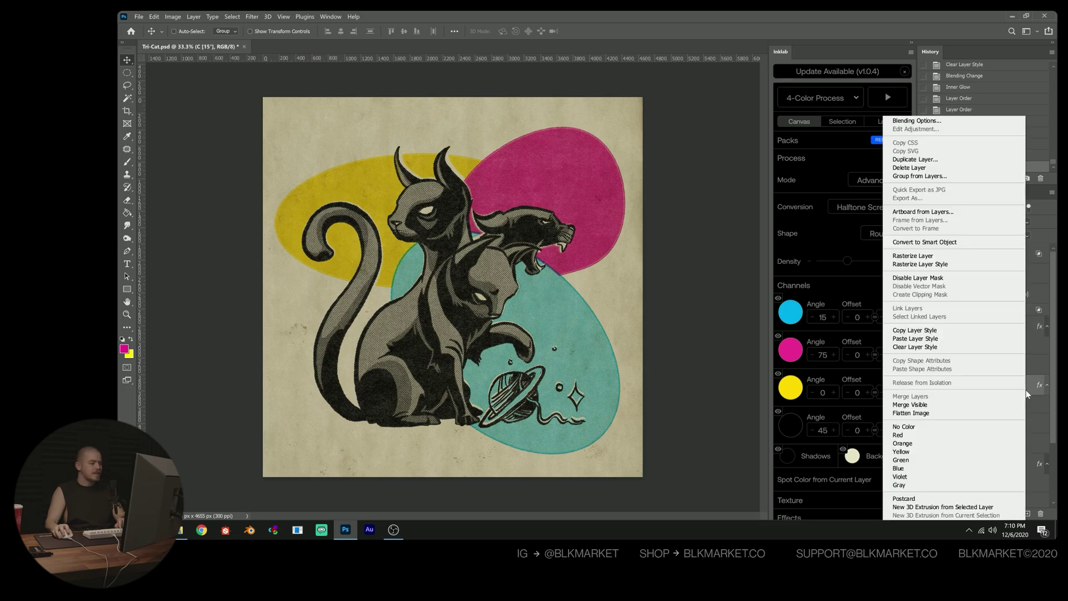
left_click(945, 334)
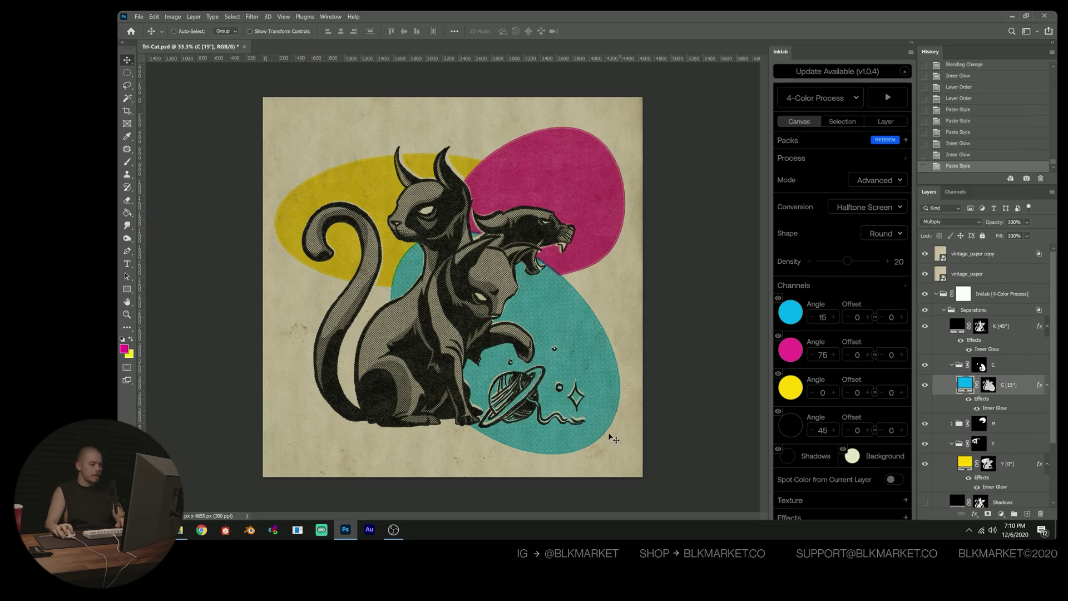
- Select vintage_paper copy, compare the print with its texture on and off, then zoom to 50%
scroll(614, 439, "up", 8)
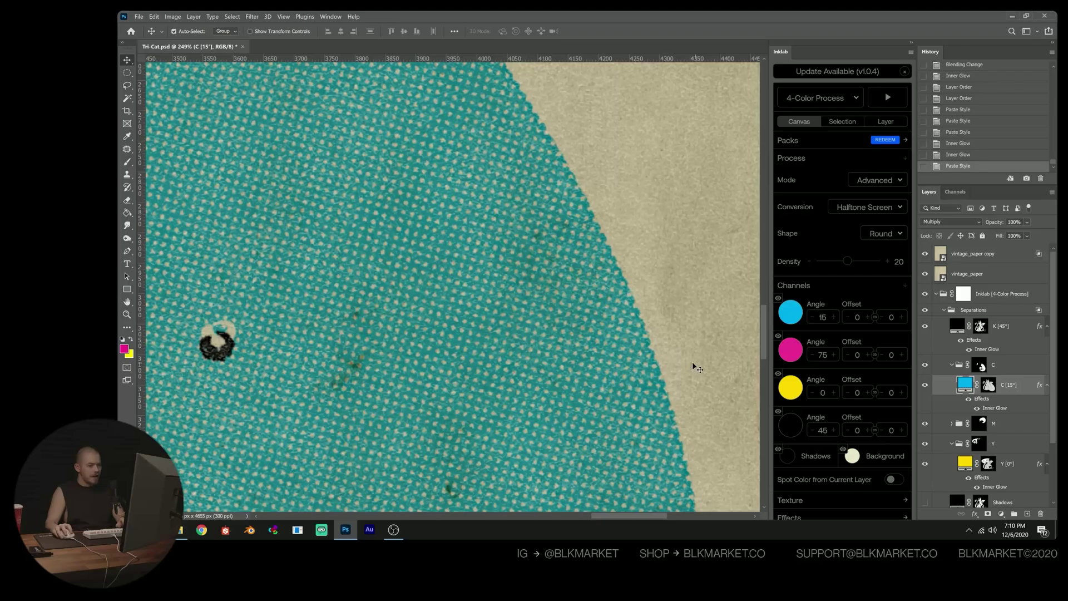
scroll(695, 367, "down", 10)
scroll(451, 272, "up", 1)
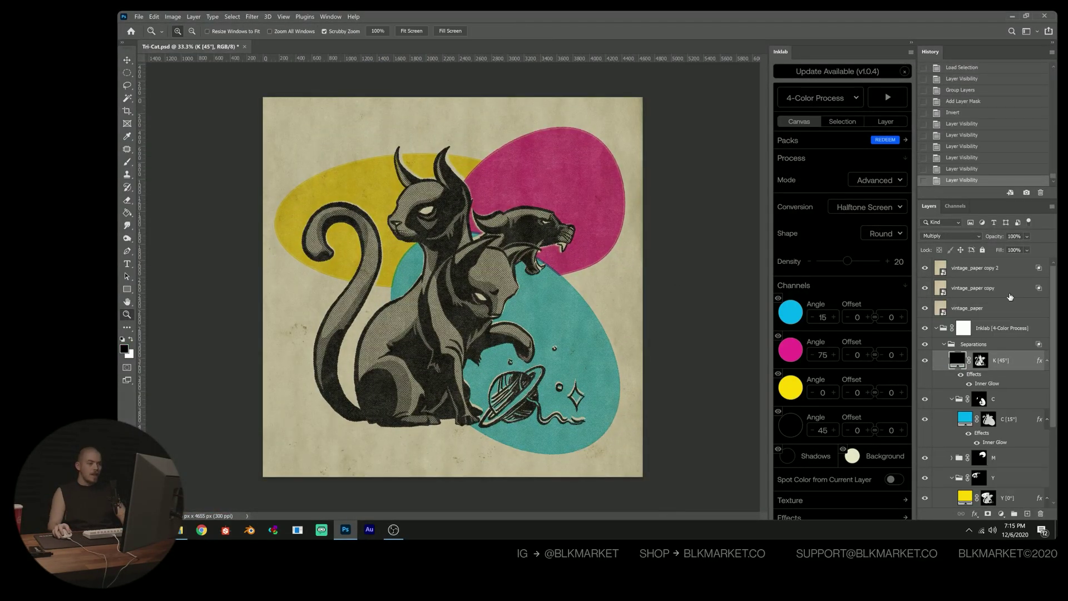
left_click(1010, 294)
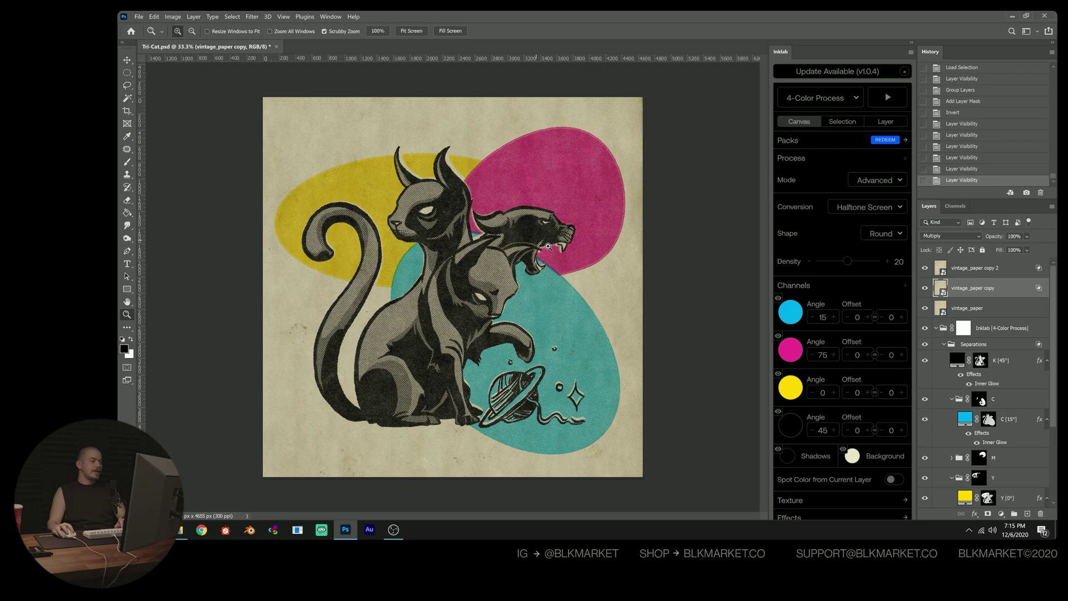
left_click(925, 289)
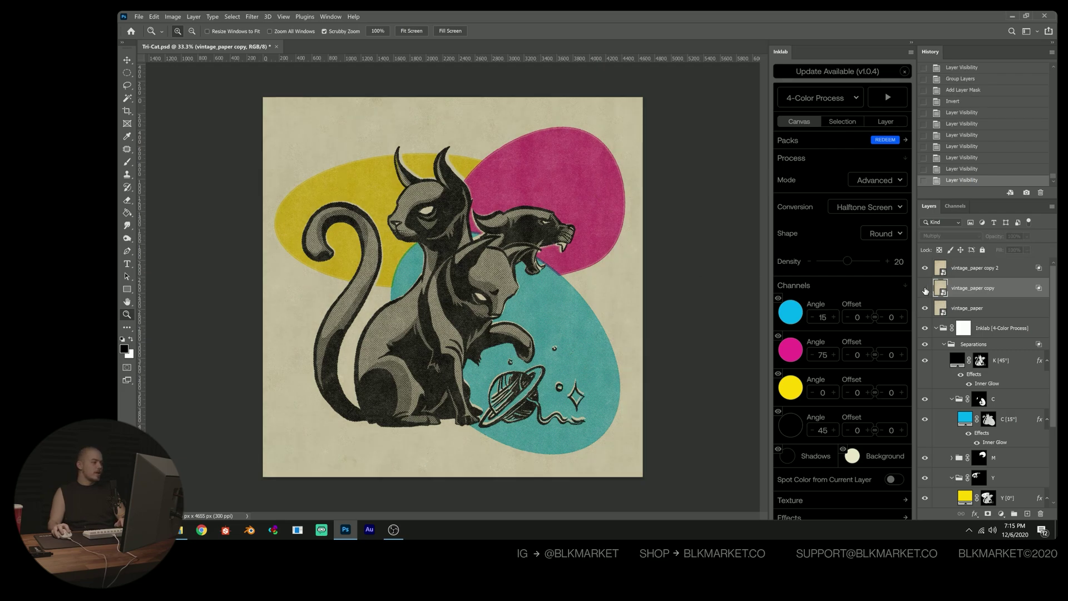
left_click(925, 288)
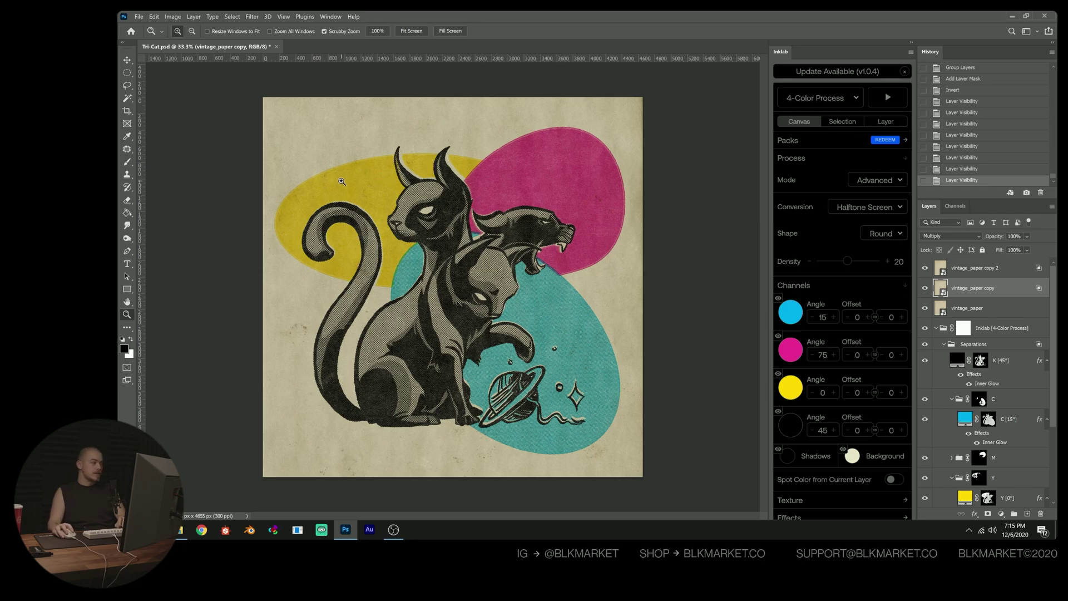
left_click_drag(334, 166, 362, 179)
left_click(926, 289)
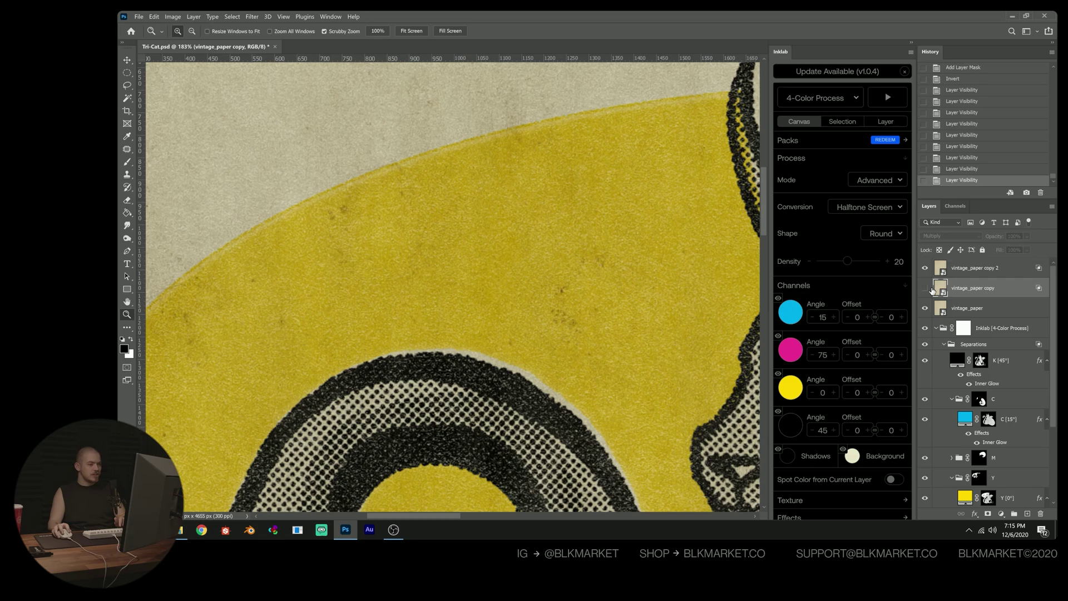
left_click(926, 288)
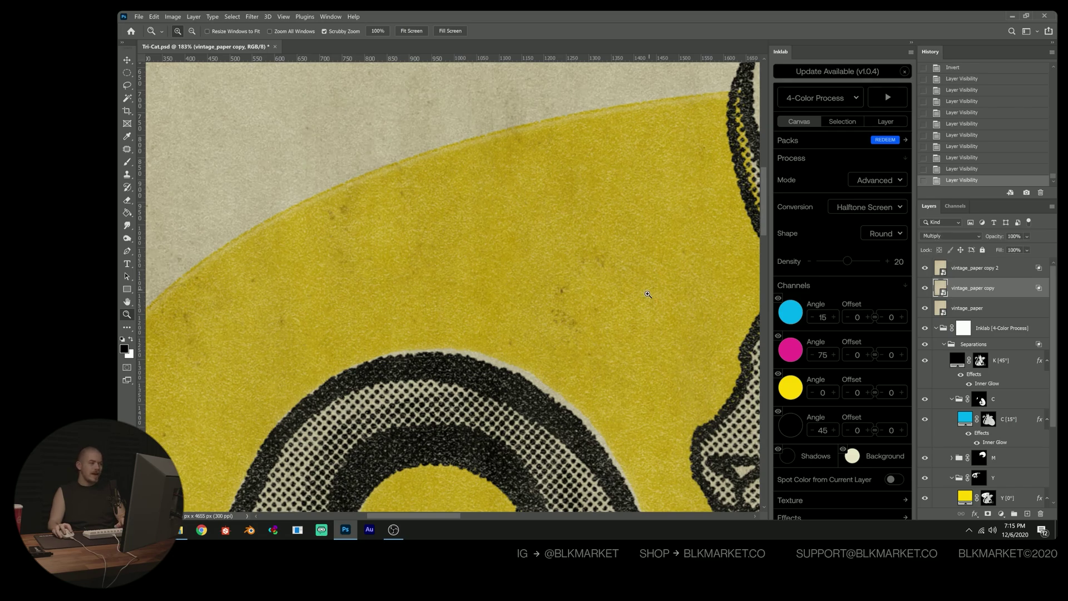
key("ctrl+0")
key("ctrl+plus")
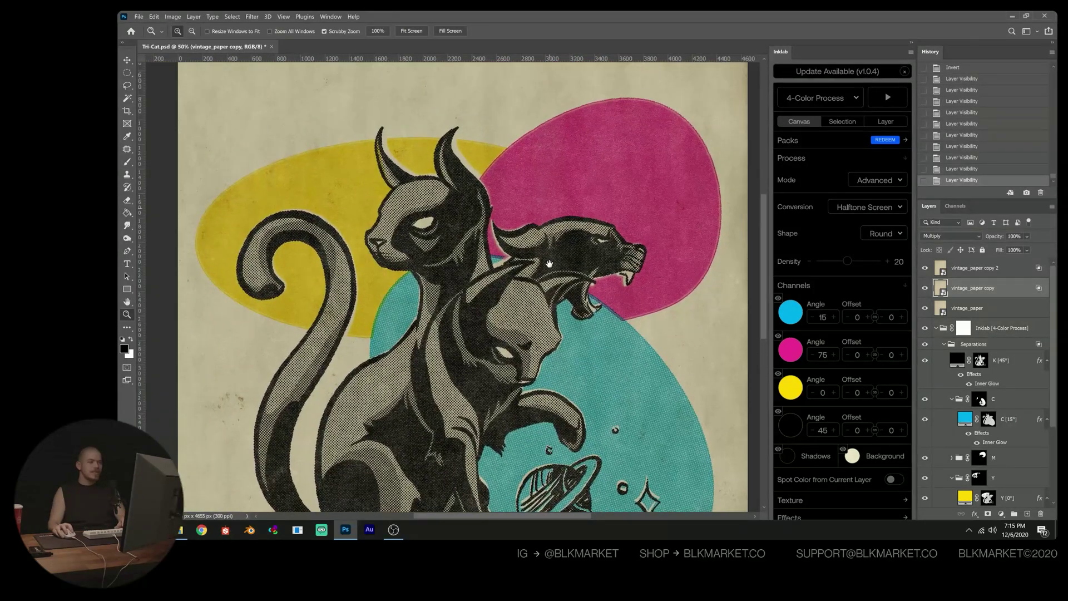
- Split the vintage_paper copy's Blend If This Layer slider to 175
right_click(1010, 291)
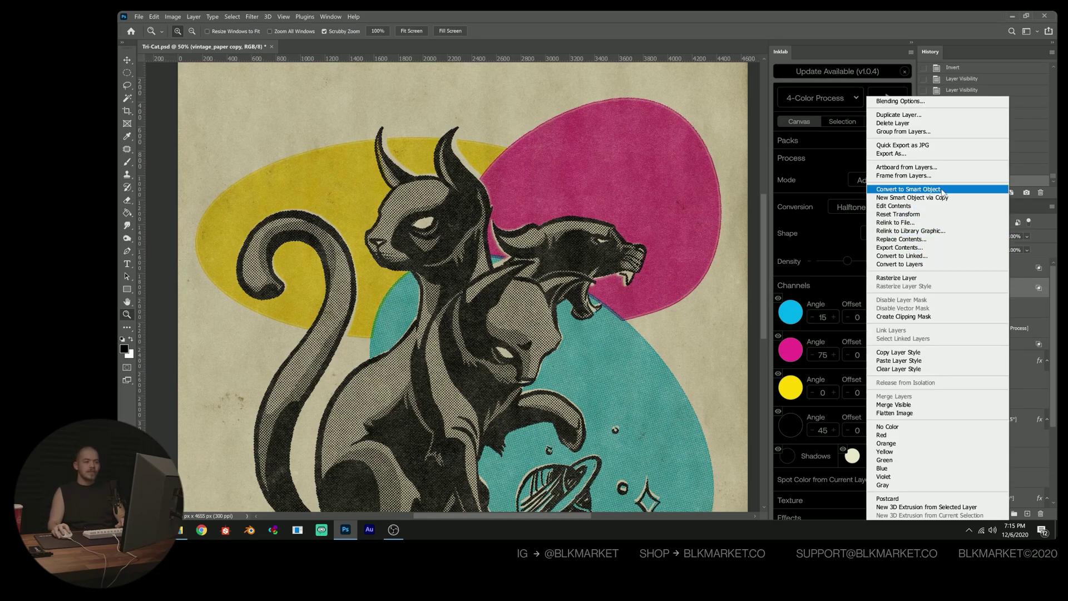
left_click(1020, 290)
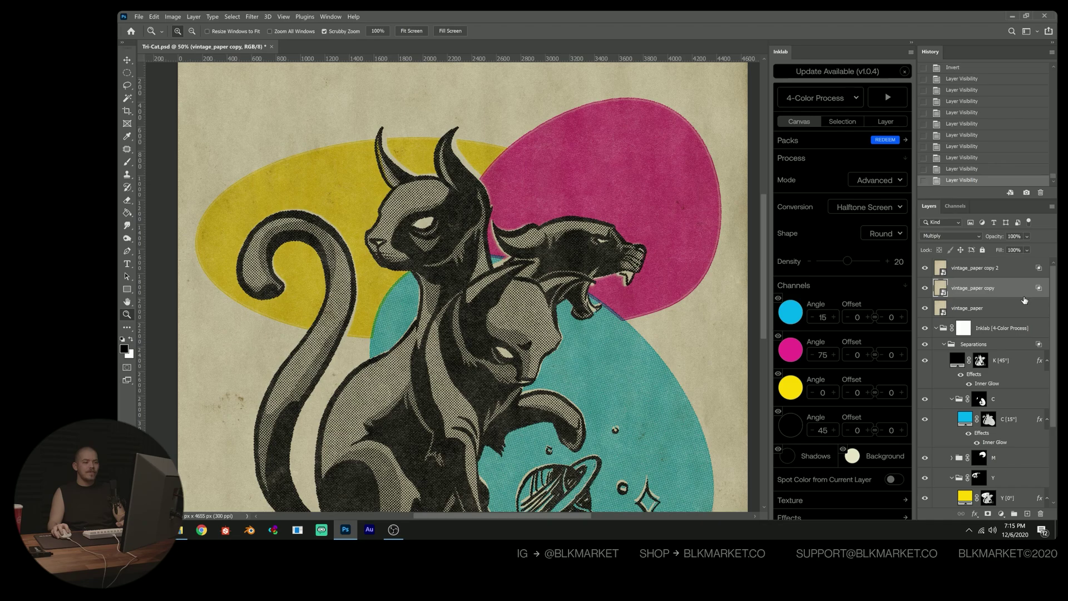
double_click(1021, 289)
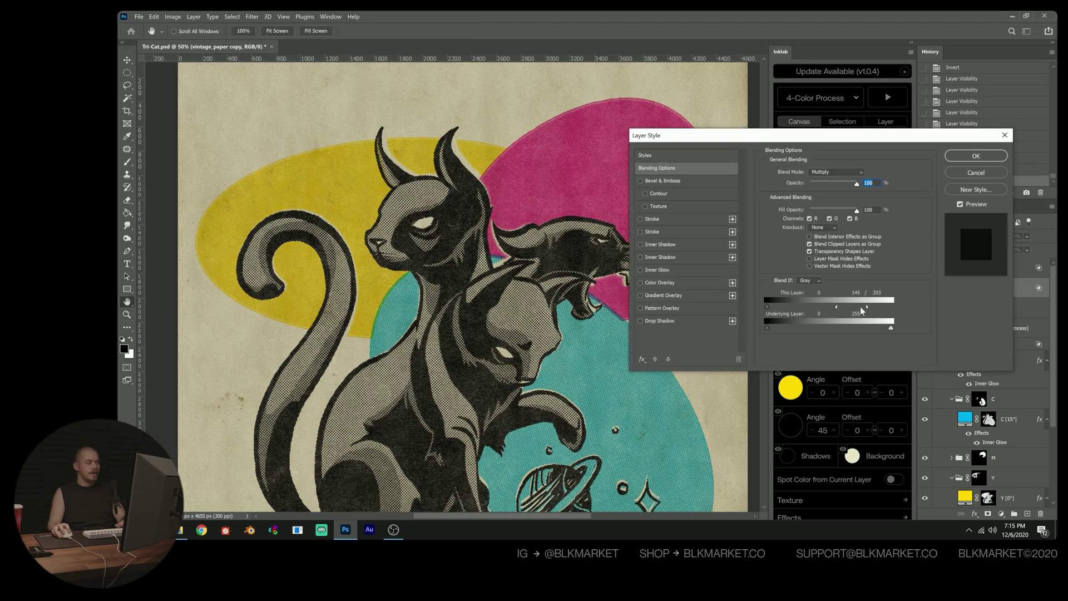
left_click_drag(836, 306, 852, 308)
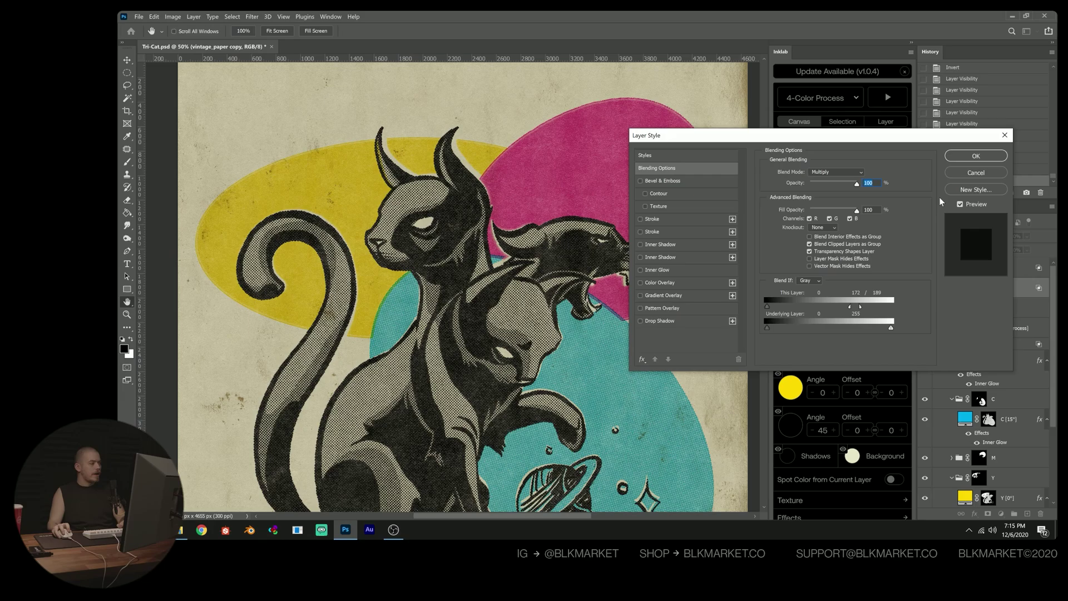
left_click(974, 158)
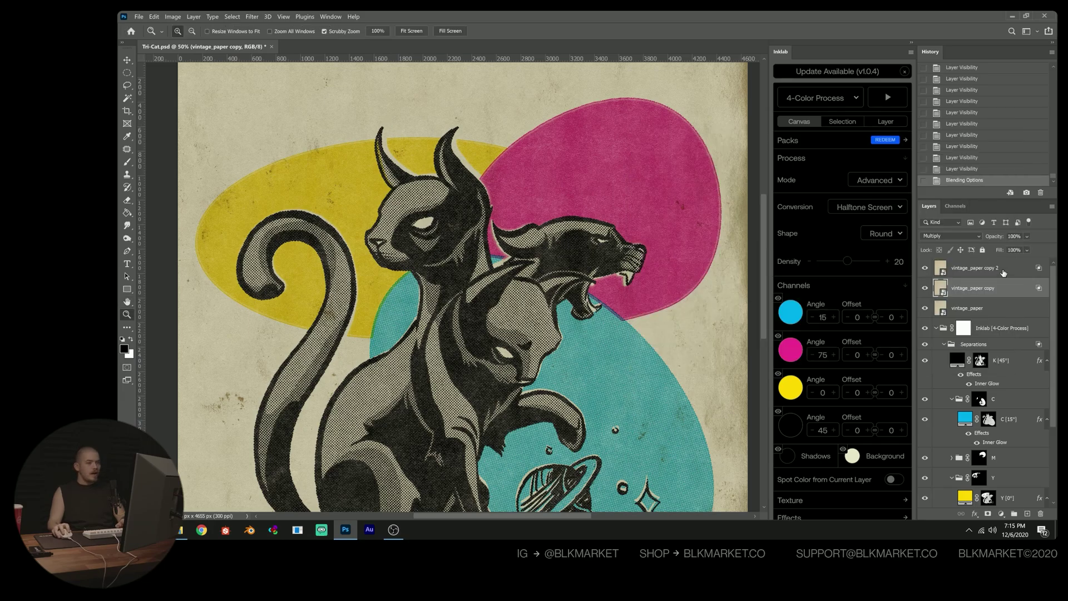
- Convert vintage_paper copy to a Smart Object, load its texture as a selection, and hide it
right_click(1017, 292)
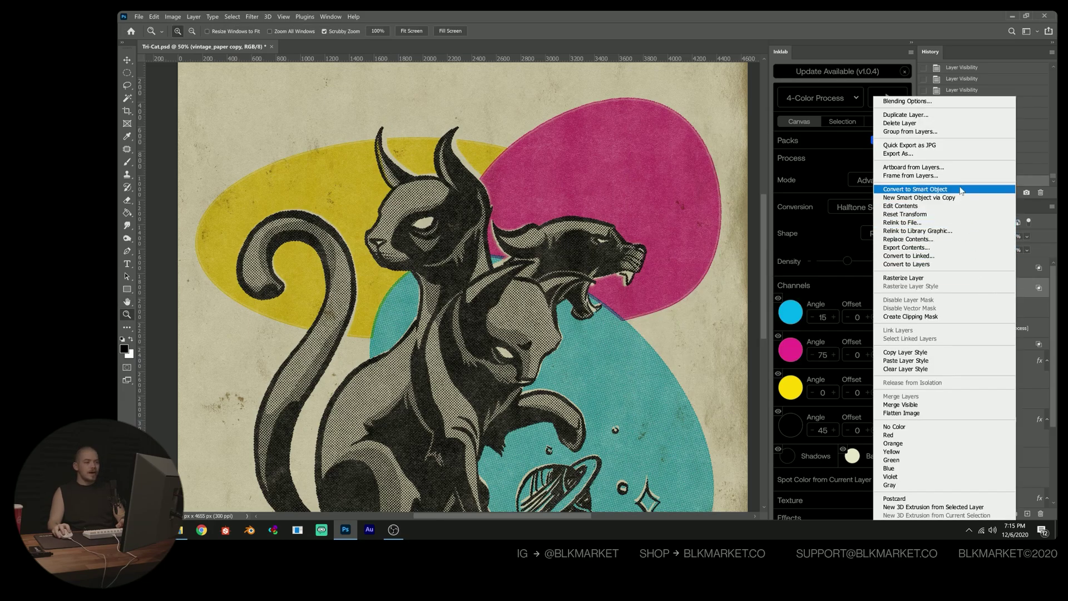
left_click(819, 299)
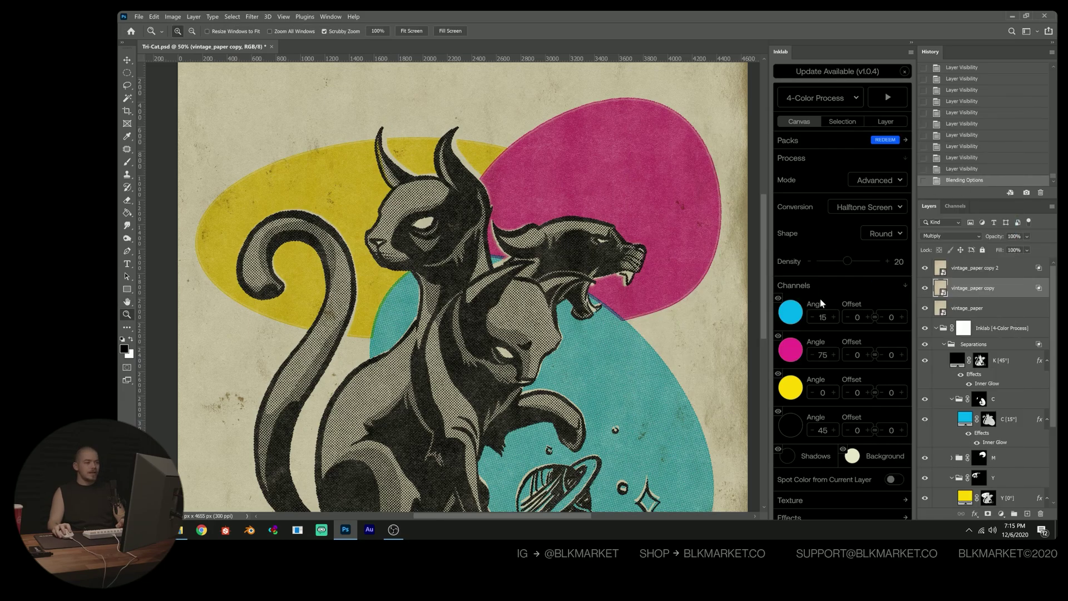
left_click(941, 288, "ctrl")
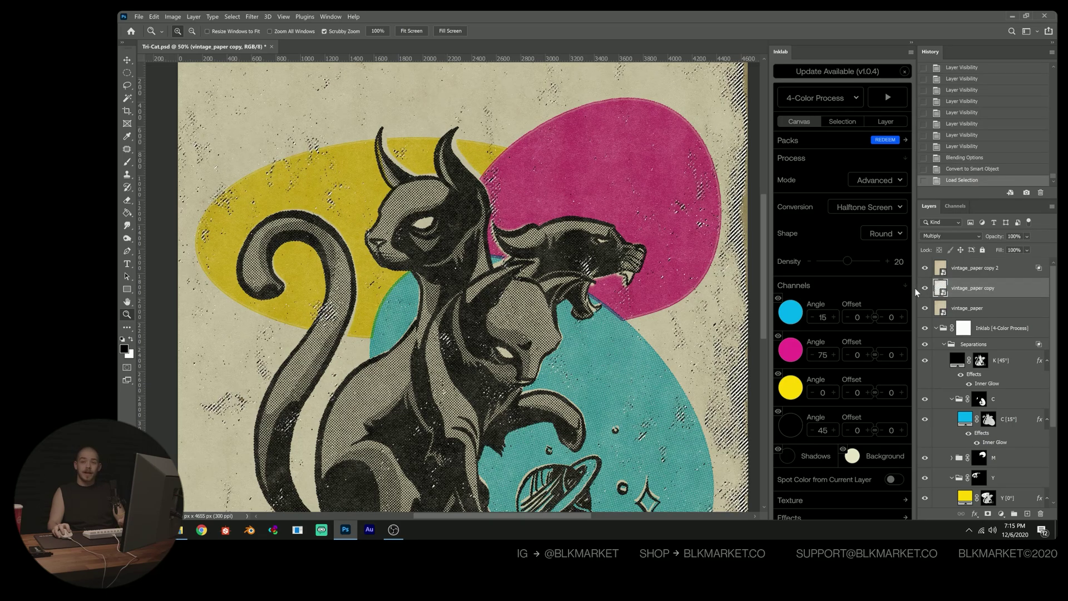
left_click(924, 288)
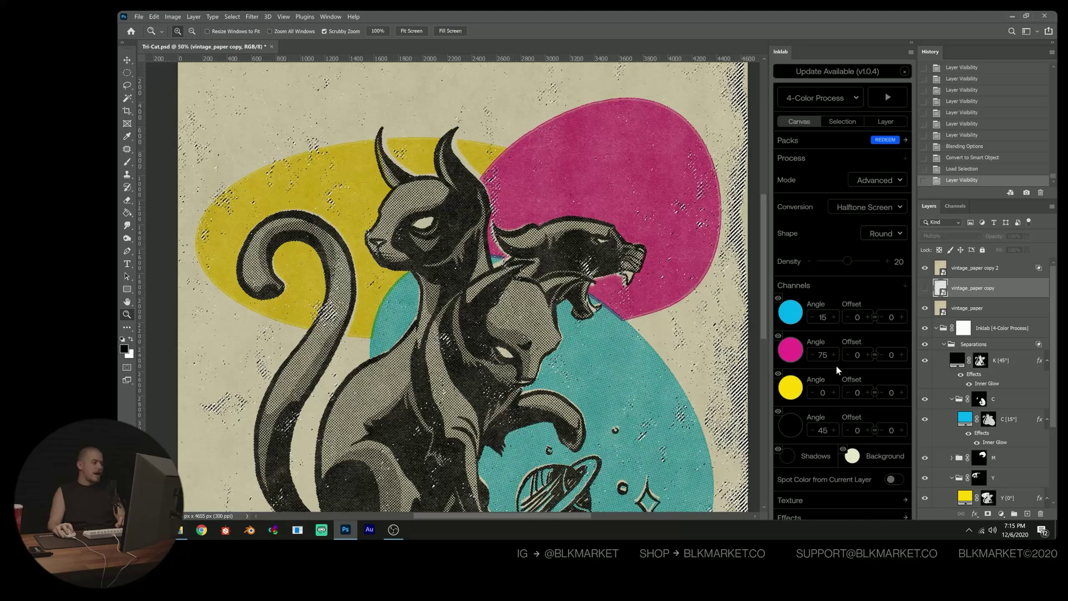
scroll(972, 377, "down", 1)
- Collapse the C, M and Y groups and group them into Group 1
left_click(951, 379)
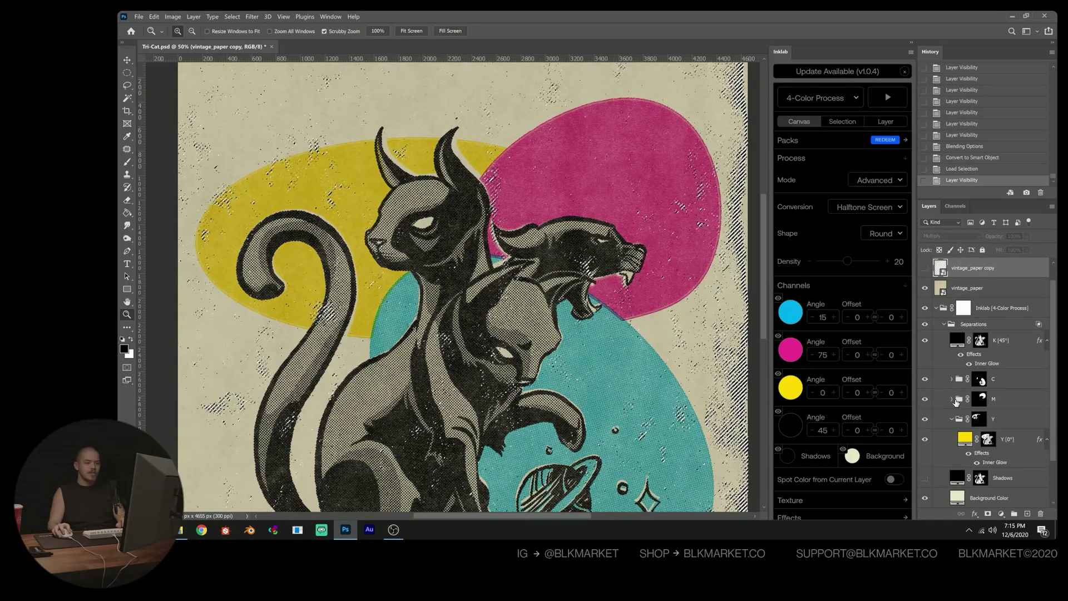
left_click(952, 419)
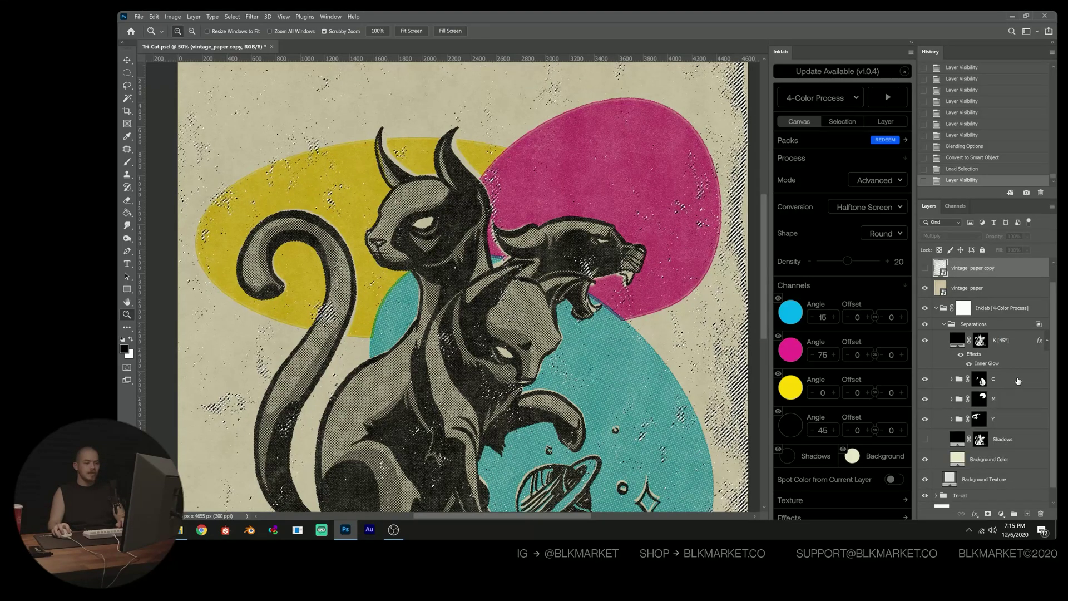
left_click(979, 379)
left_click(998, 420, "shift")
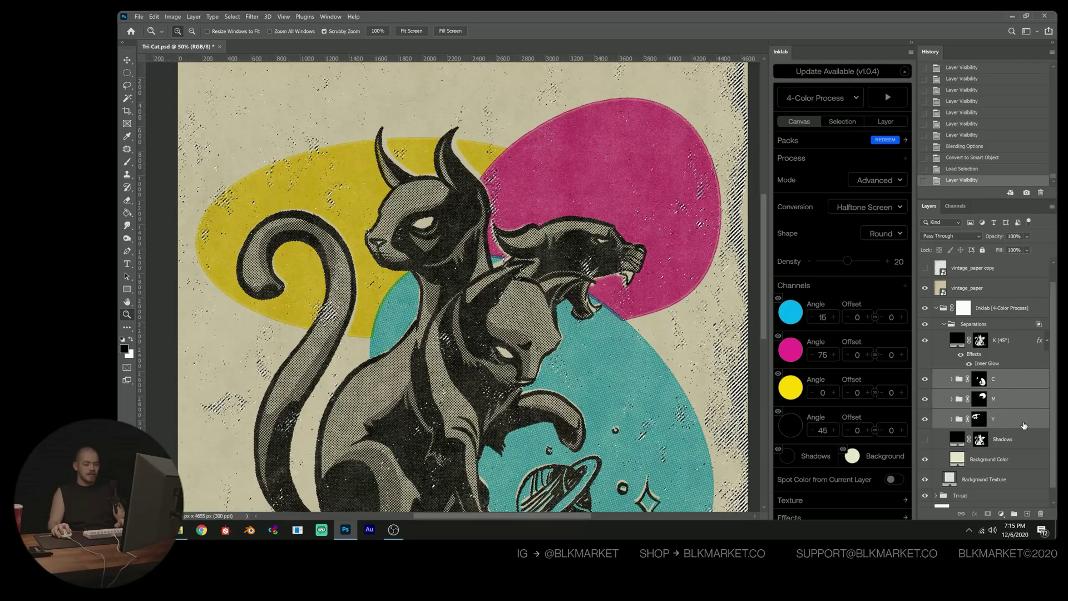
key("ctrl+g")
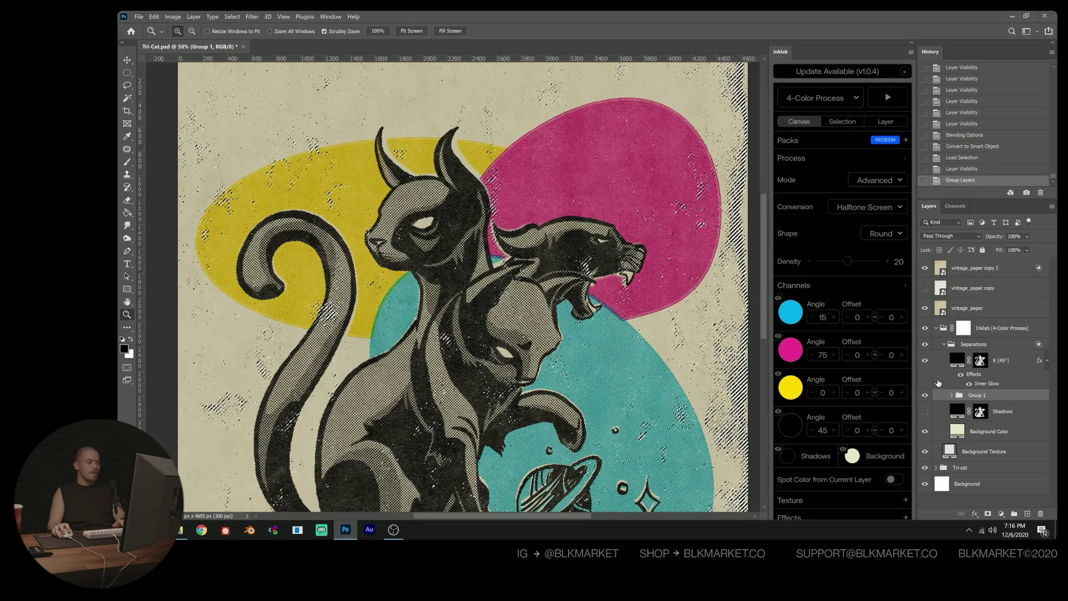
key("ctrl+z")
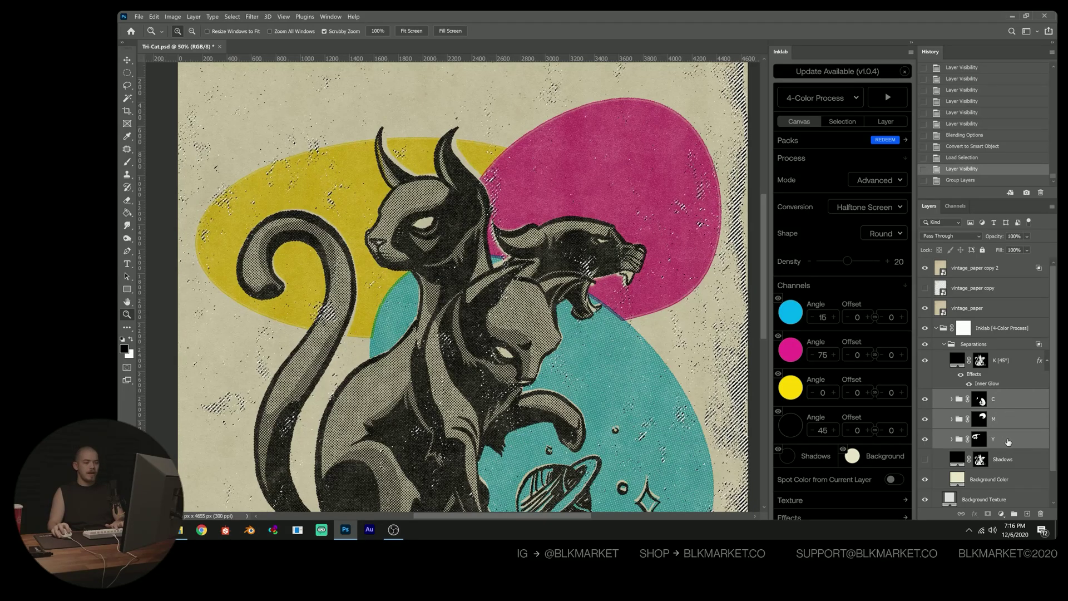
key("ctrl+g")
- Mask Group 1 with the texture selection and invert the mask for worn speckles
left_click(988, 512, "alt")
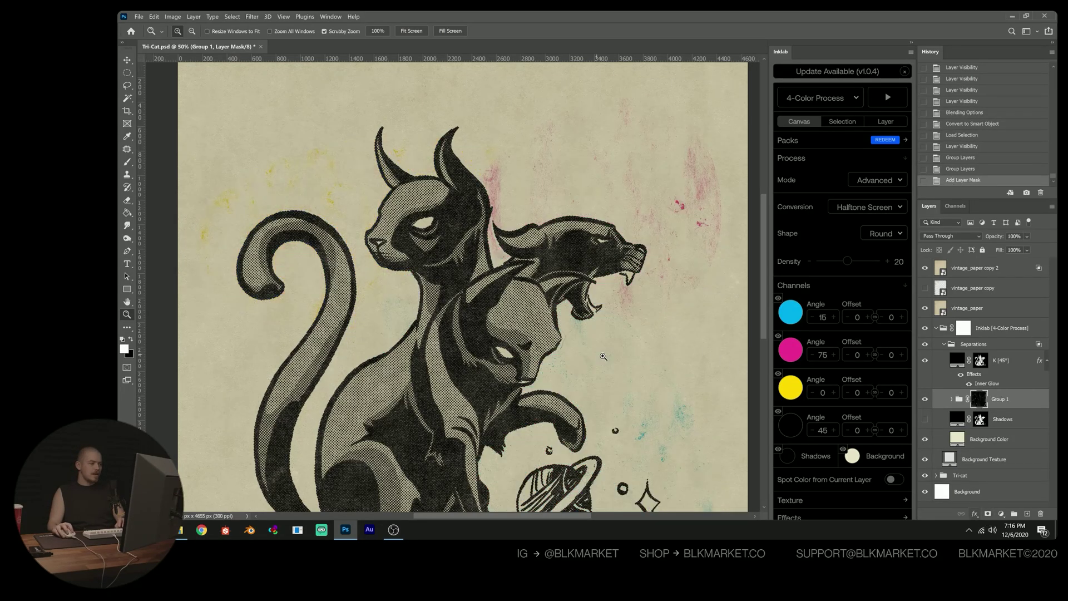
left_click_drag(594, 349, 579, 301)
key("ctrl+i")
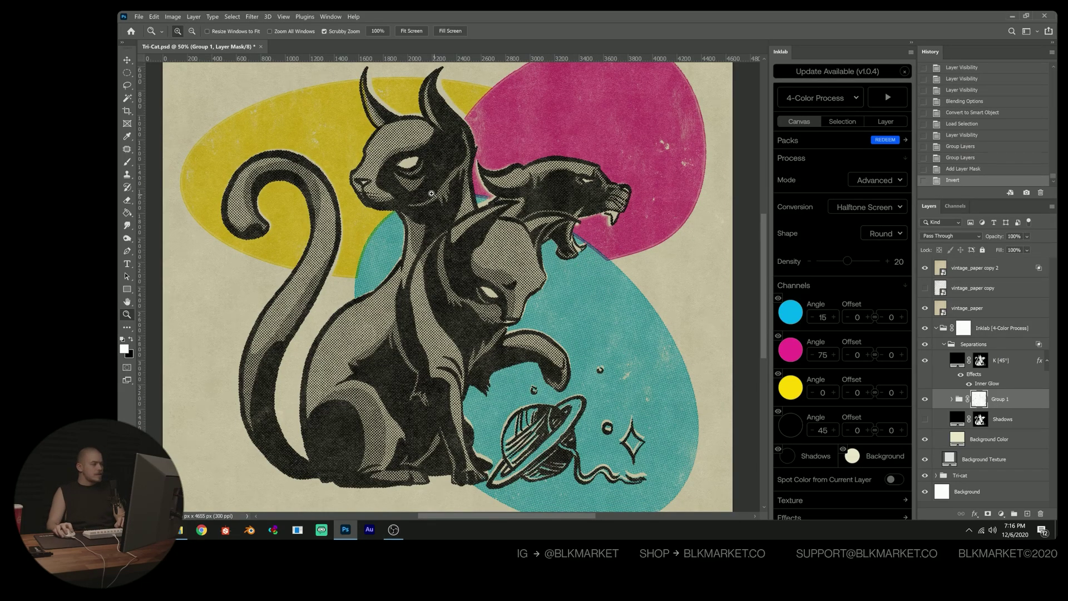
scroll(592, 256, "down", 3)
scroll(601, 222, "up", 4)
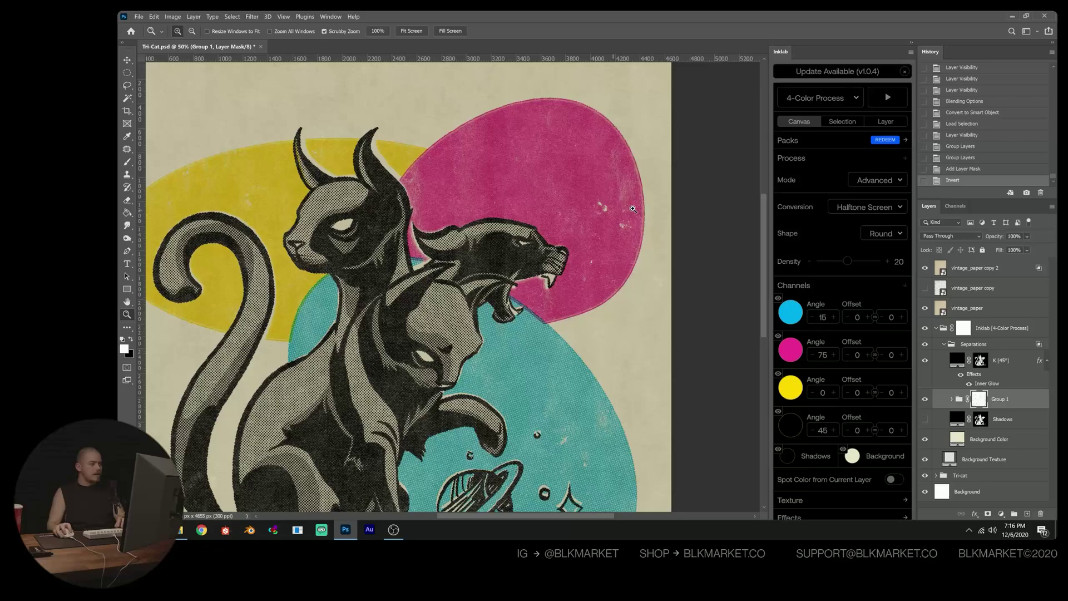
scroll(605, 222, "up", 4)
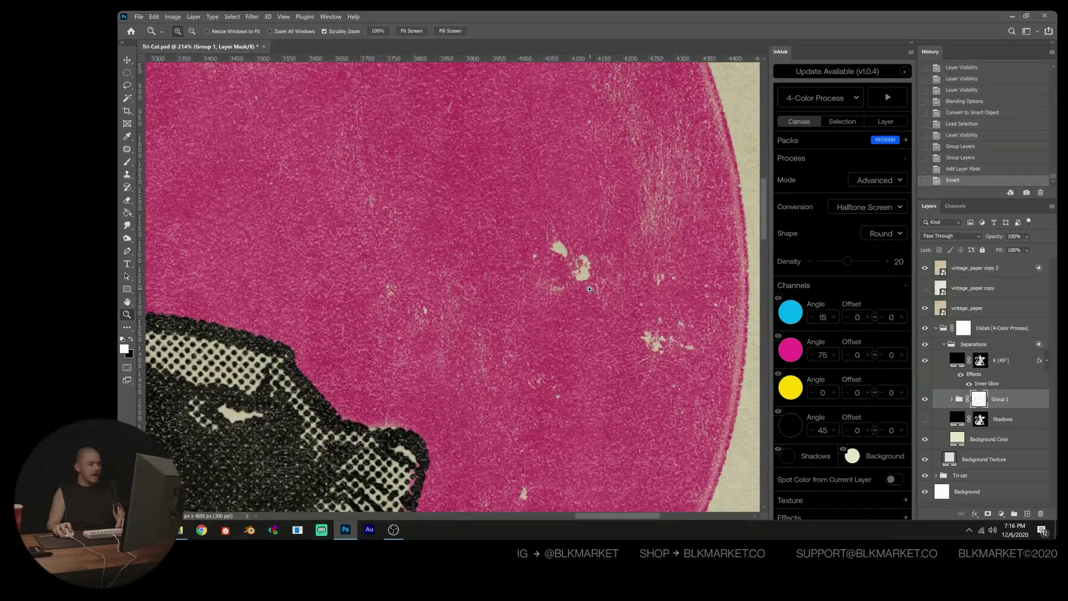
left_click_drag(590, 289, 731, 320)
- Compare the worn inks against the paper texture, then view the cats at 50%
left_click(925, 288)
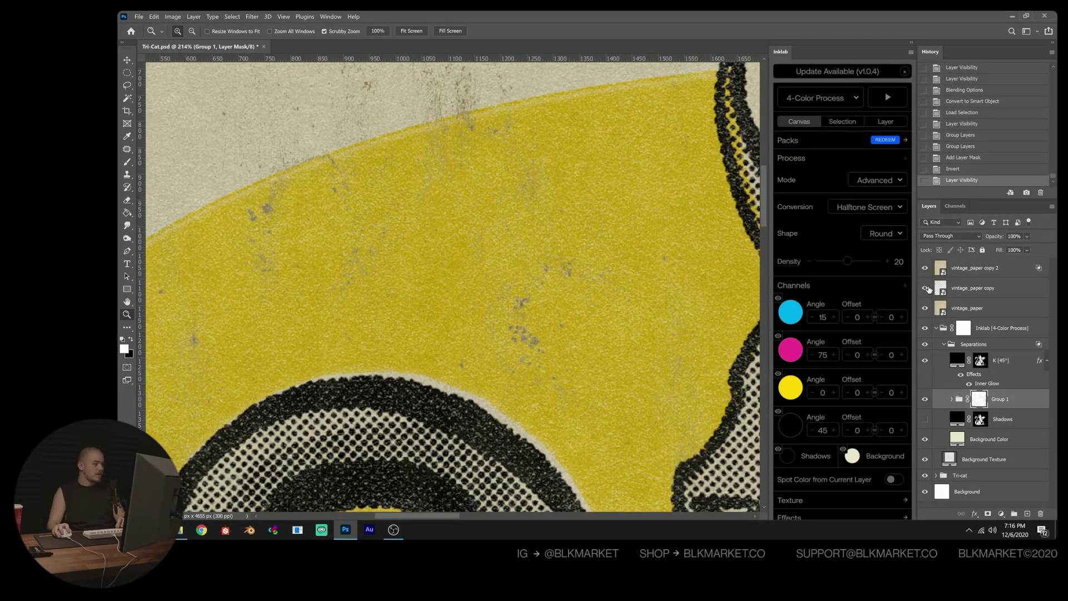
left_click(925, 288)
left_click_drag(500, 344, 437, 262)
left_click(529, 259)
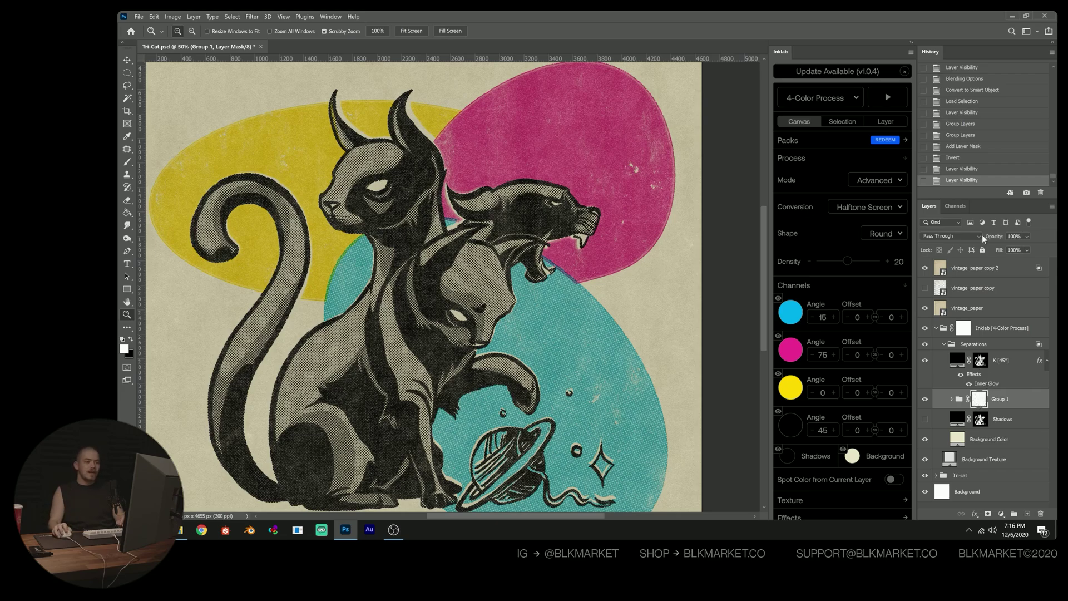
- Open Properties for Group 1's mask and try Density 75% with Feather around 19 then 4.4 px
left_click(329, 17)
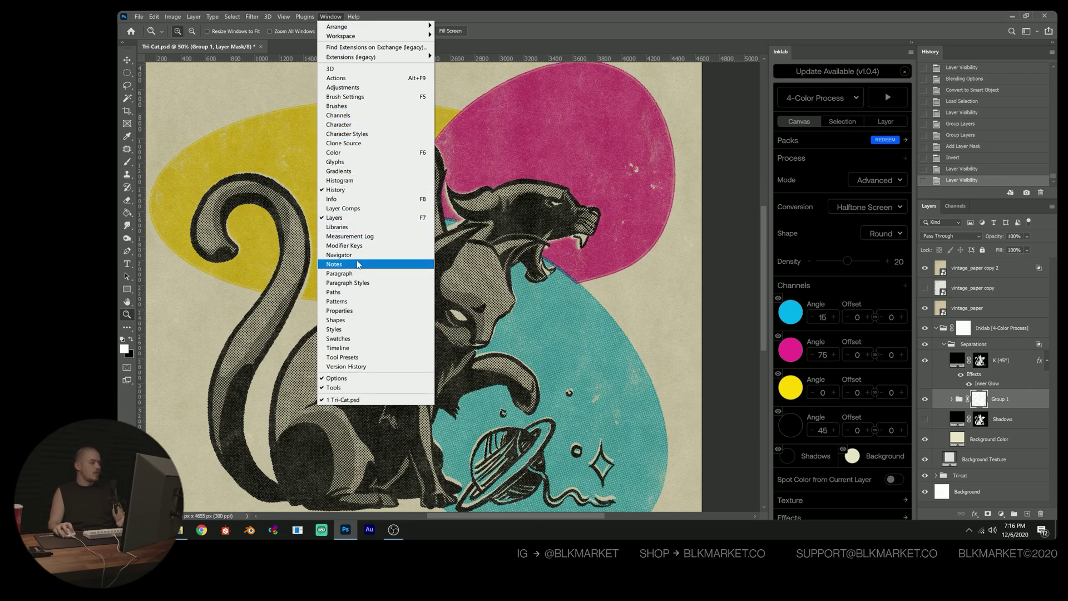
left_click(356, 310)
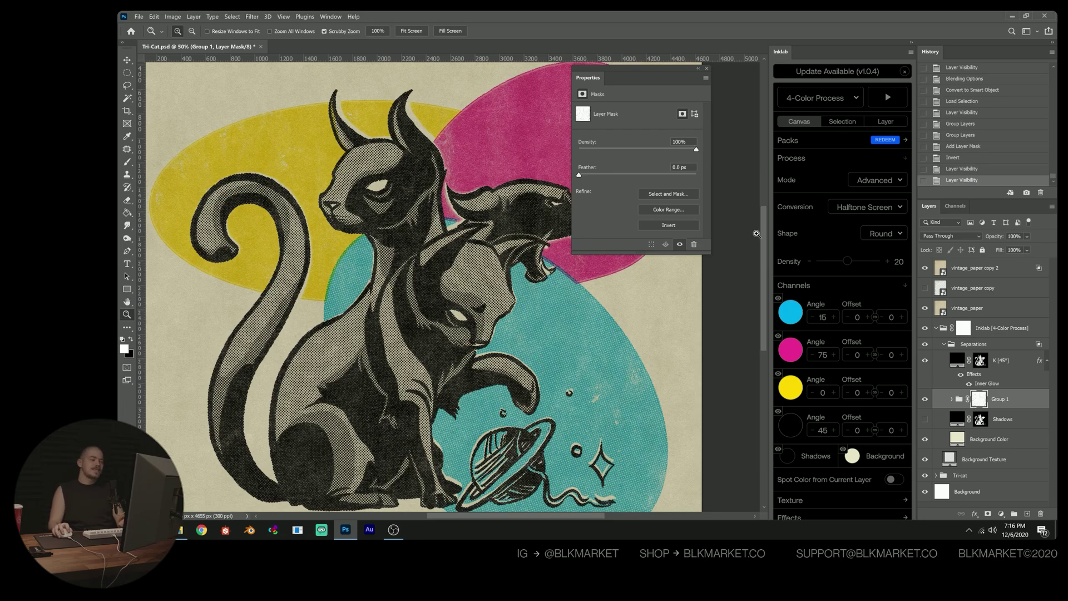
left_click_drag(696, 150, 666, 149)
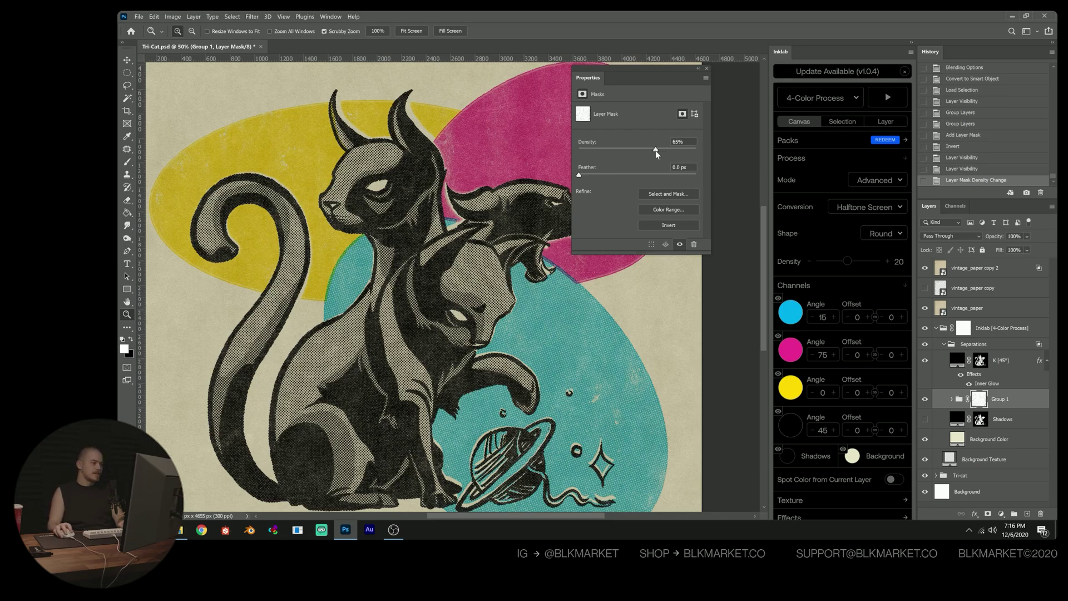
left_click_drag(588, 175, 602, 147)
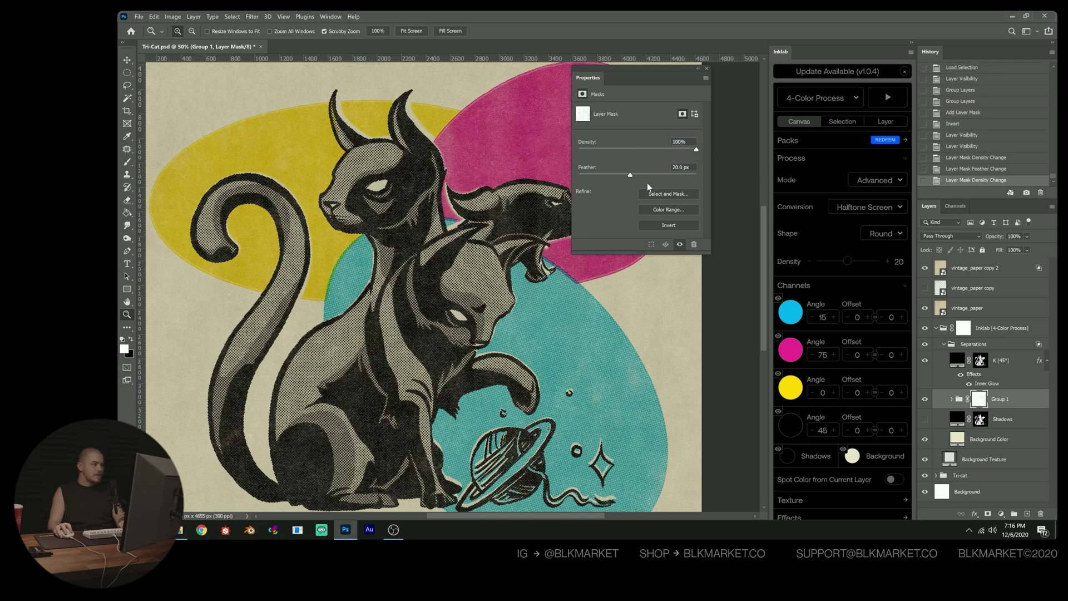
left_click_drag(626, 173, 605, 173)
- Settle the mask at 0 px feather and 76% density
left_click(631, 151)
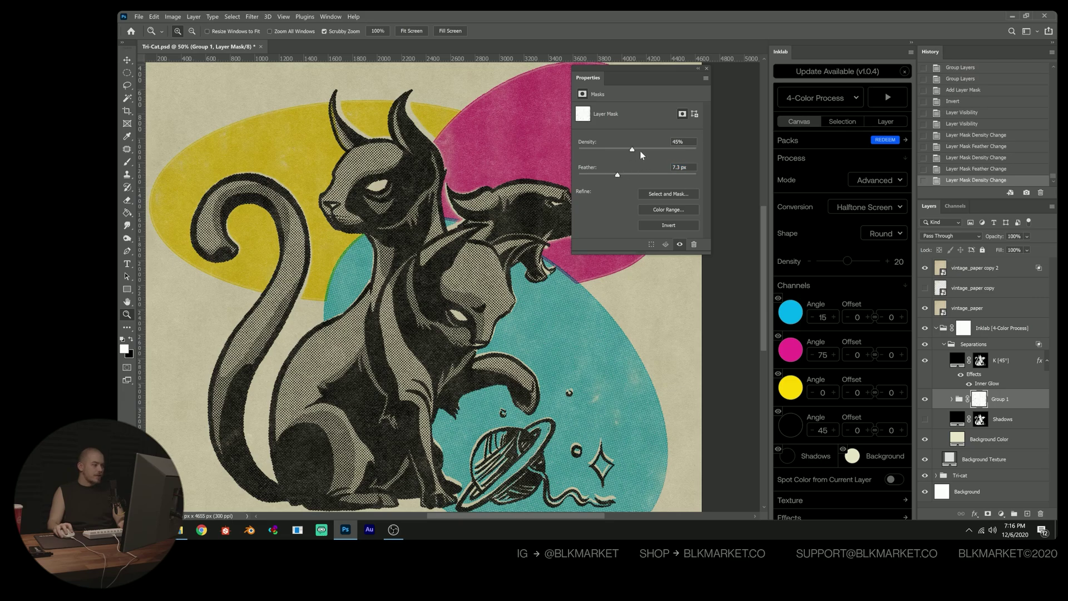
left_click_drag(620, 172, 564, 171)
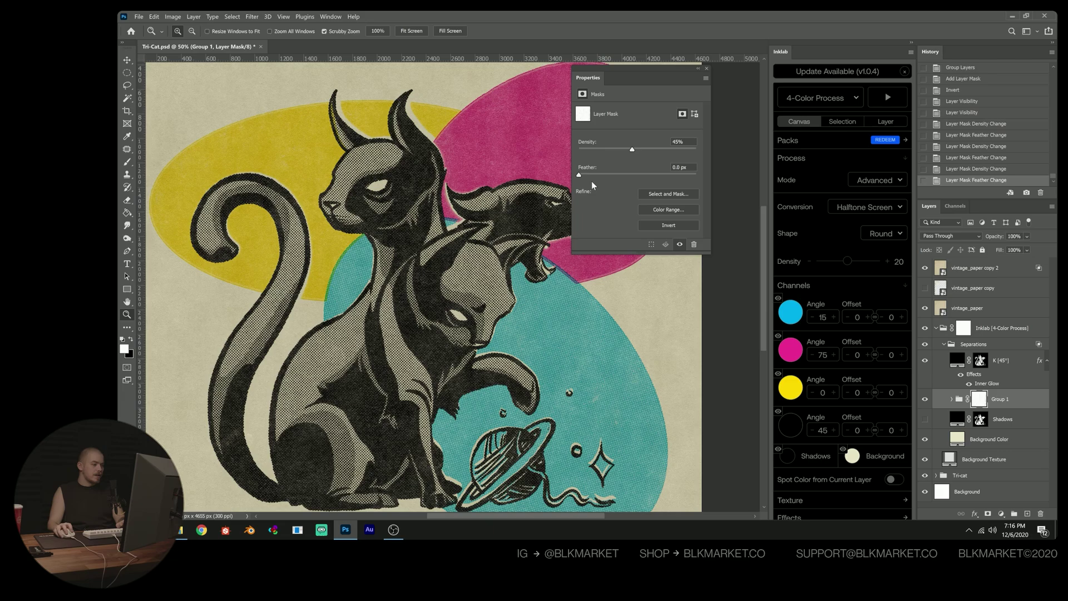
left_click(668, 149)
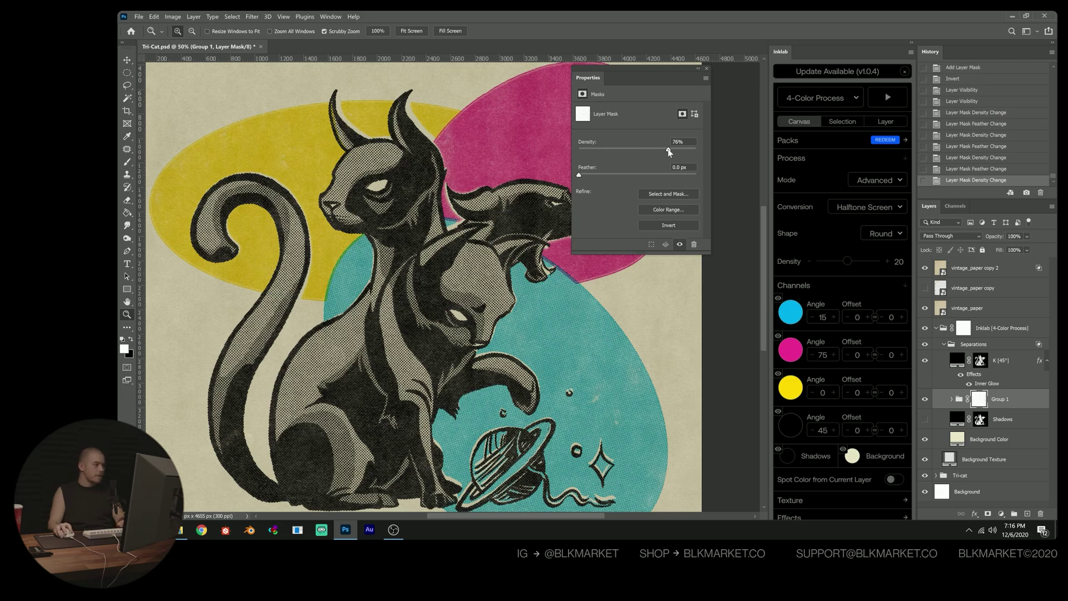